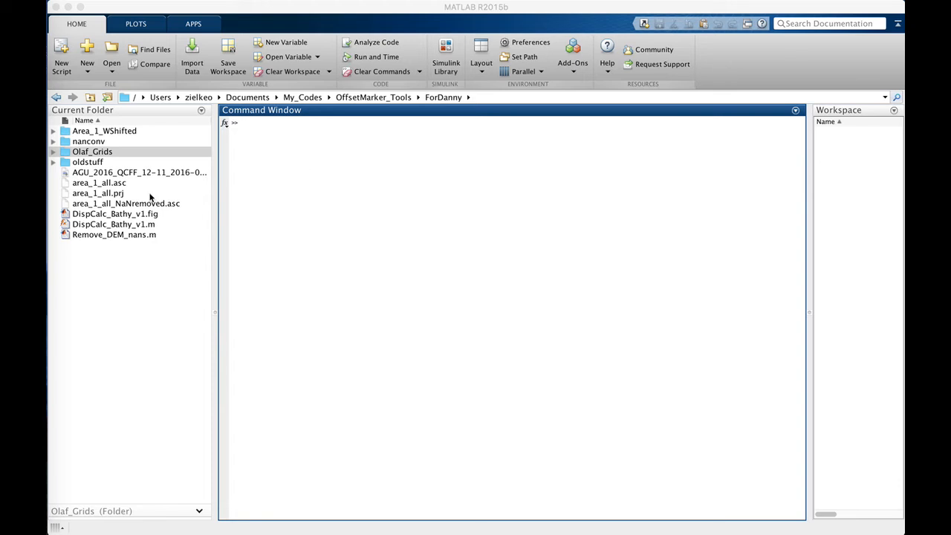
# Run DispCalc_Bathy_v1 from the Command Window and place its window in the lower part of the screen
pyautogui.click(334, 222)
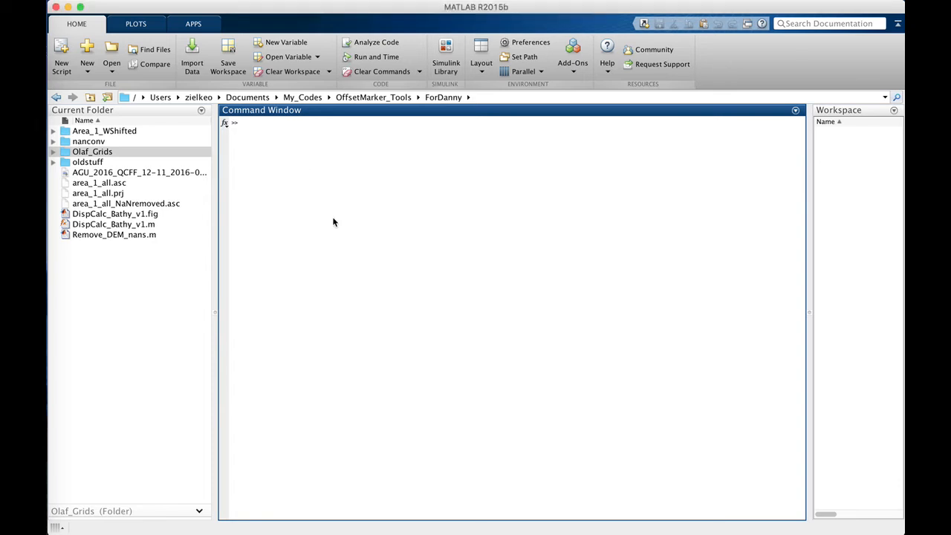
pyautogui.write('DispCal')
pyautogui.press('Tab')
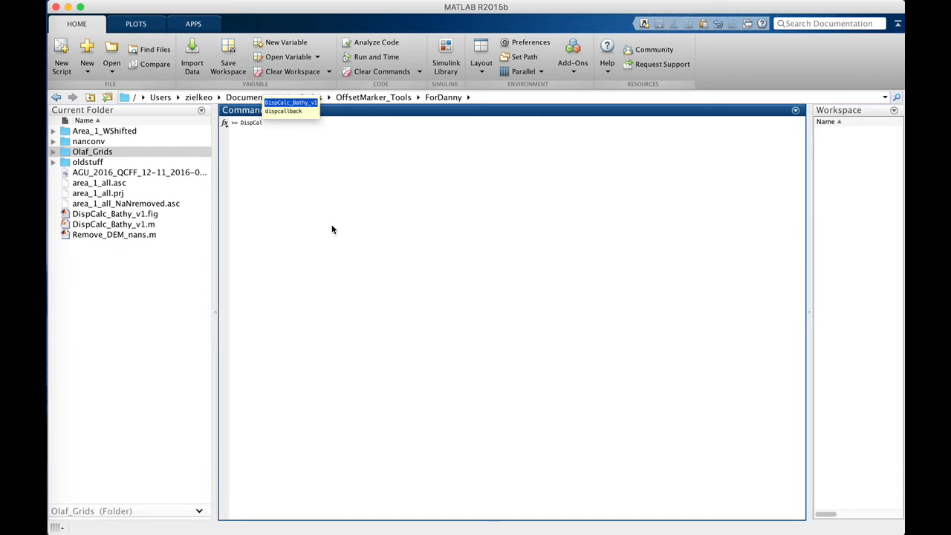
pyautogui.press('Return')
pyautogui.press('Return')
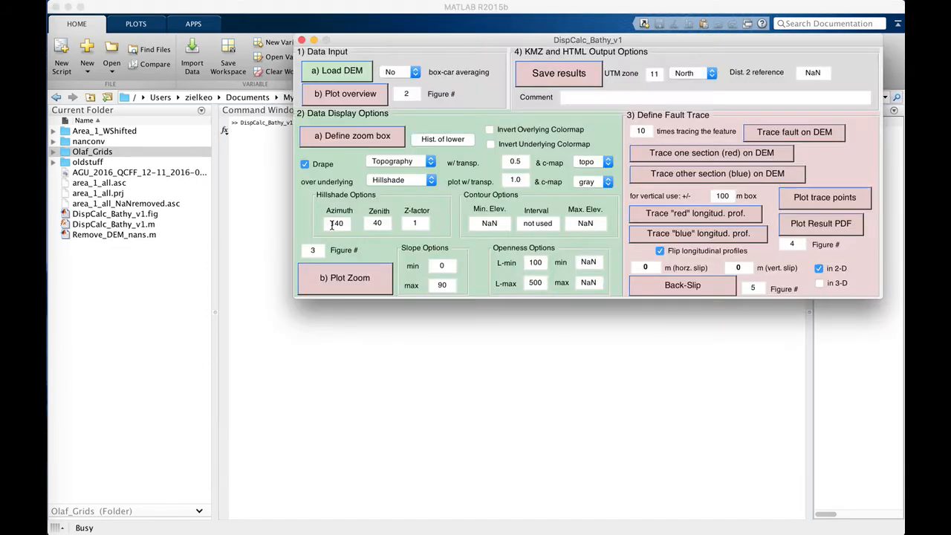
pyautogui.moveTo(480, 44); pyautogui.dragTo(498, 278)
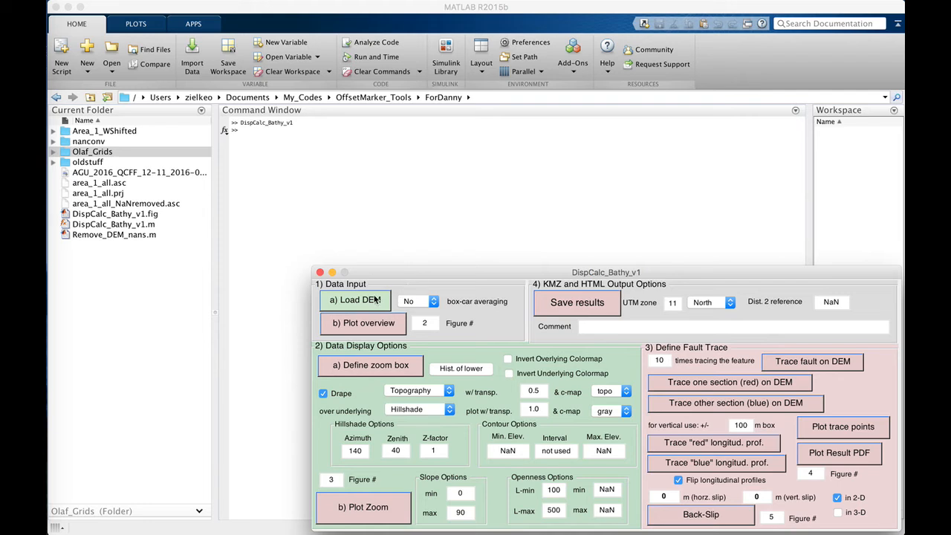
pyautogui.moveTo(420, 273); pyautogui.dragTo(417, 243)
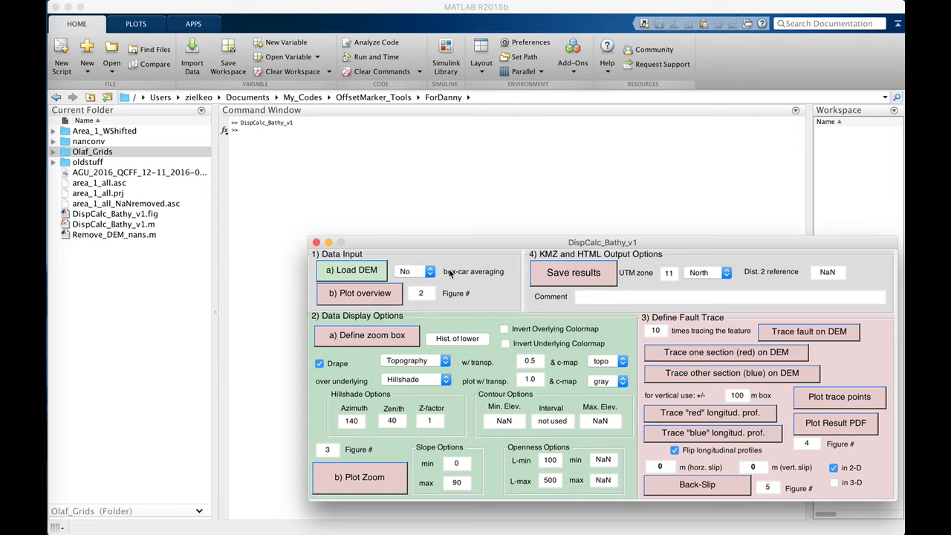
# Load the DEM file area_1_all_NaNremoved.asc from the ForDanny folder without box-car averaging
pyautogui.click(354, 275)
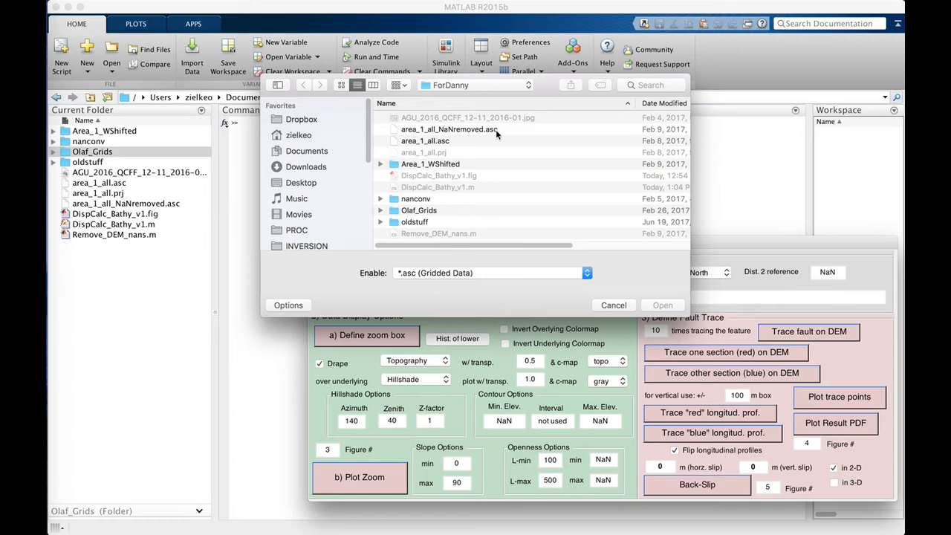
pyautogui.click(403, 131)
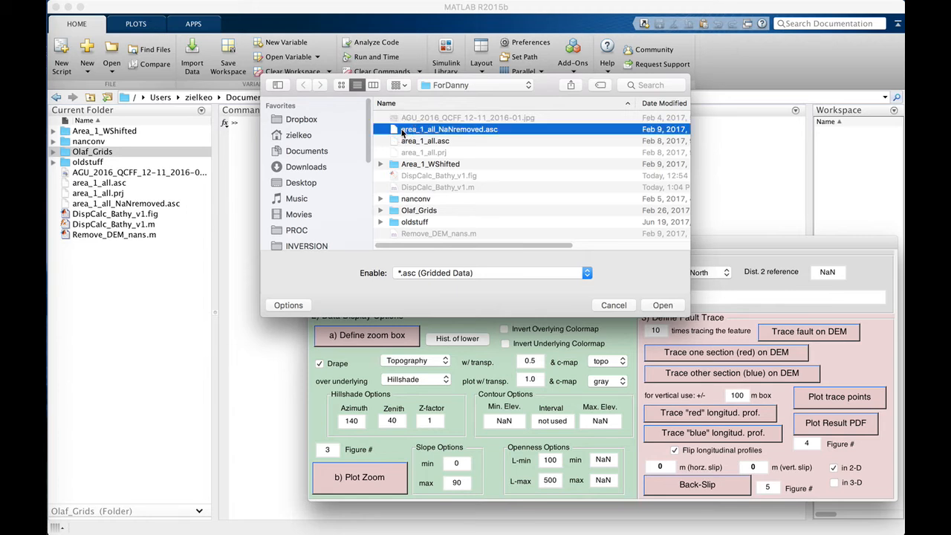
pyautogui.moveTo(543, 89); pyautogui.dragTo(509, 142)
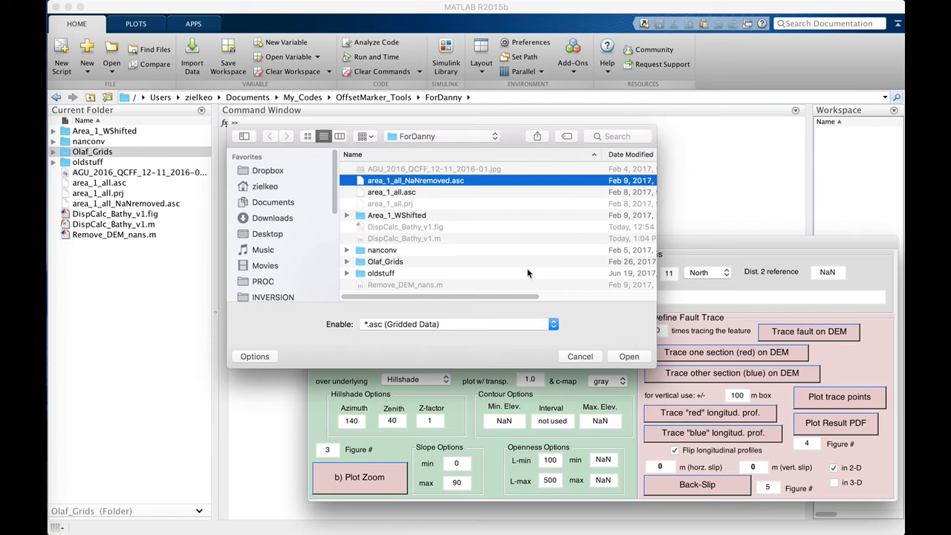
pyautogui.click(627, 359)
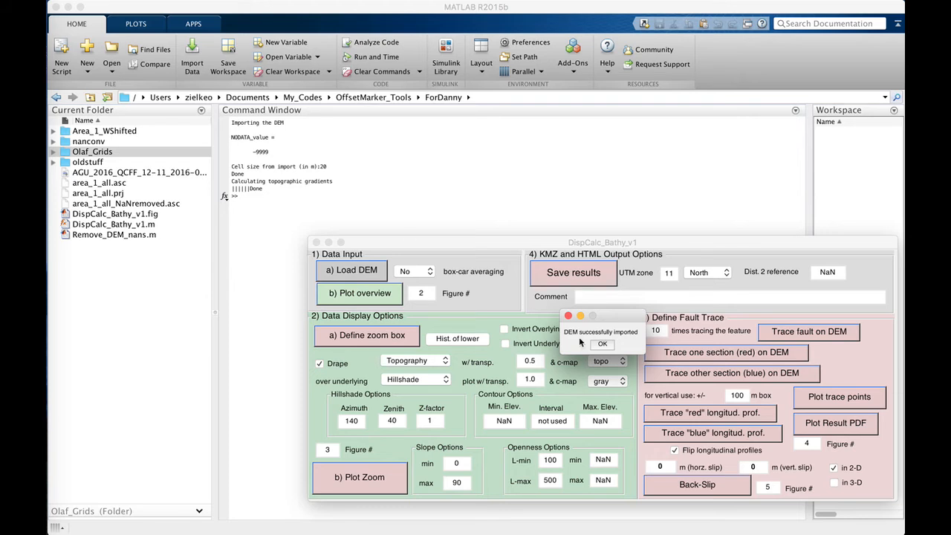
pyautogui.click(602, 344)
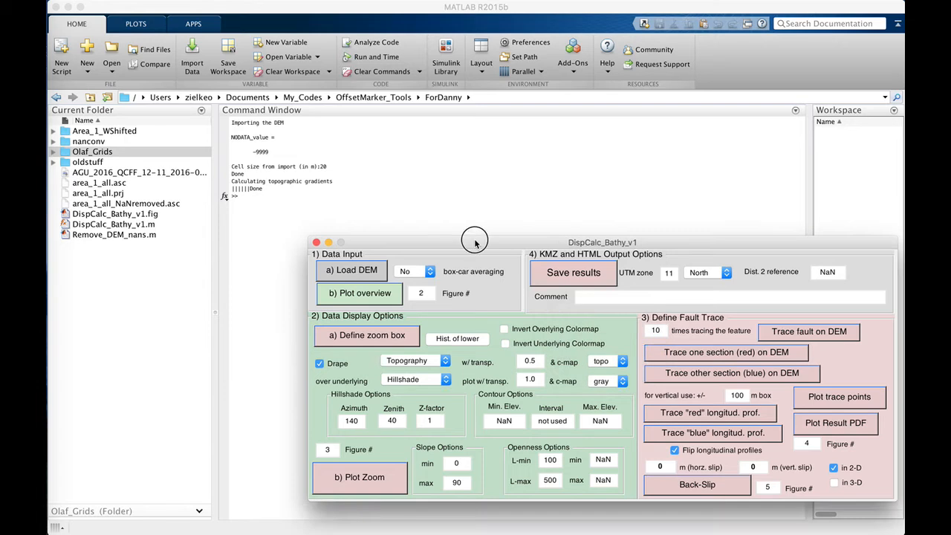
# Plot the DEM overview in Figure 2 and arrange the windows so the map and settings are both accessible
pyautogui.moveTo(475, 242); pyautogui.dragTo(468, 262)
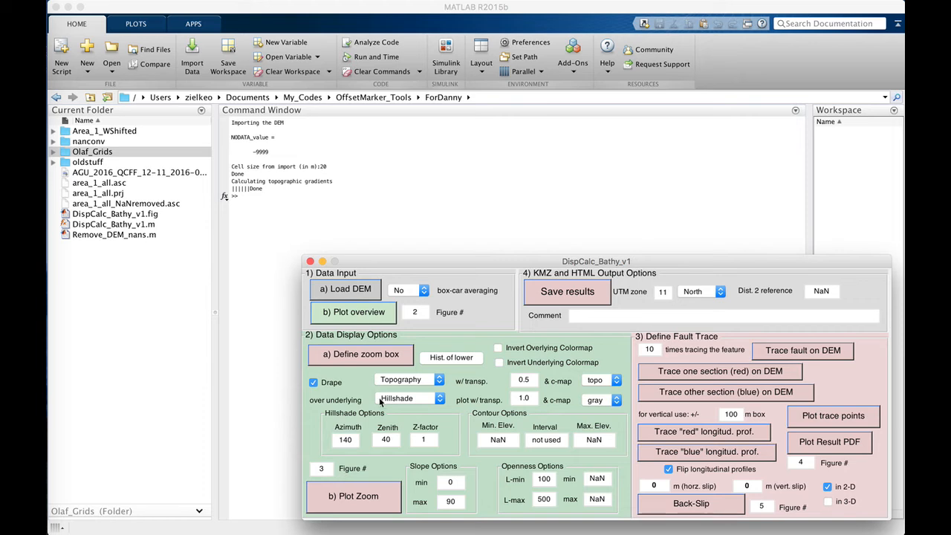
pyautogui.click(362, 316)
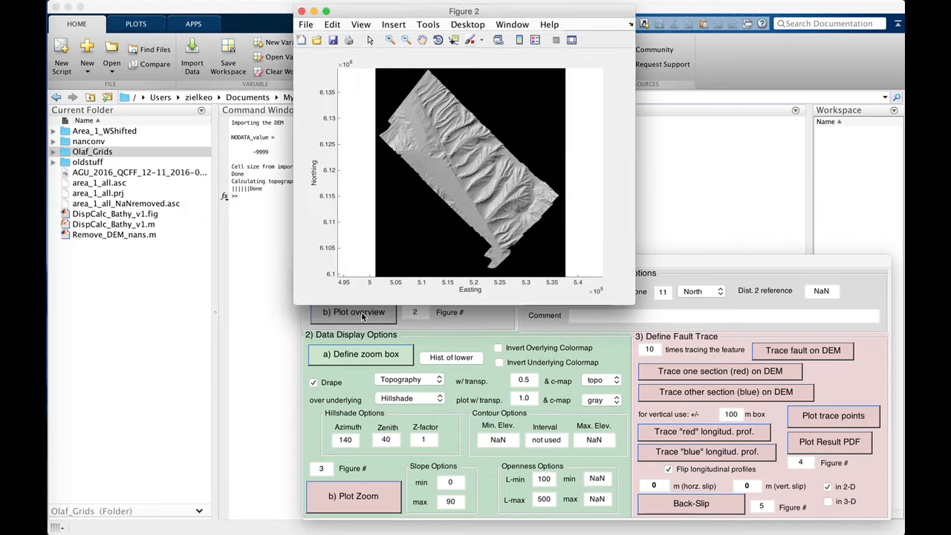
pyautogui.moveTo(388, 16); pyautogui.dragTo(142, 13)
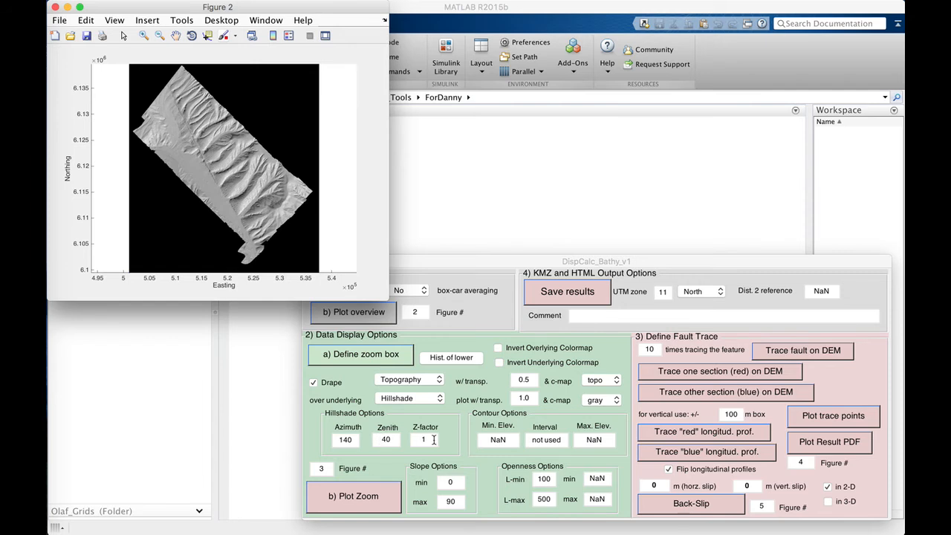
# Set the hillshade Z-factor to 2 and replot the DEM overview
pyautogui.moveTo(433, 440); pyautogui.dragTo(419, 440)
pyautogui.write('2')
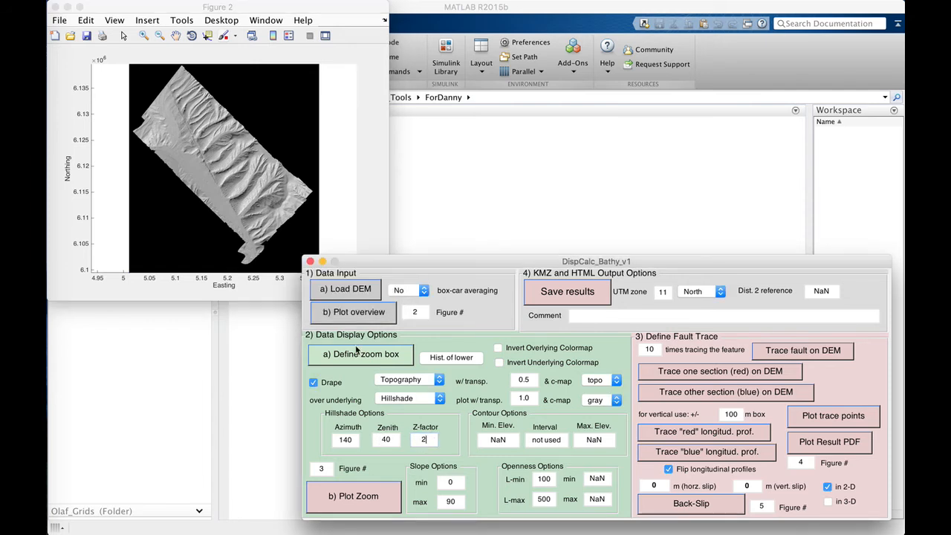
pyautogui.click(346, 314)
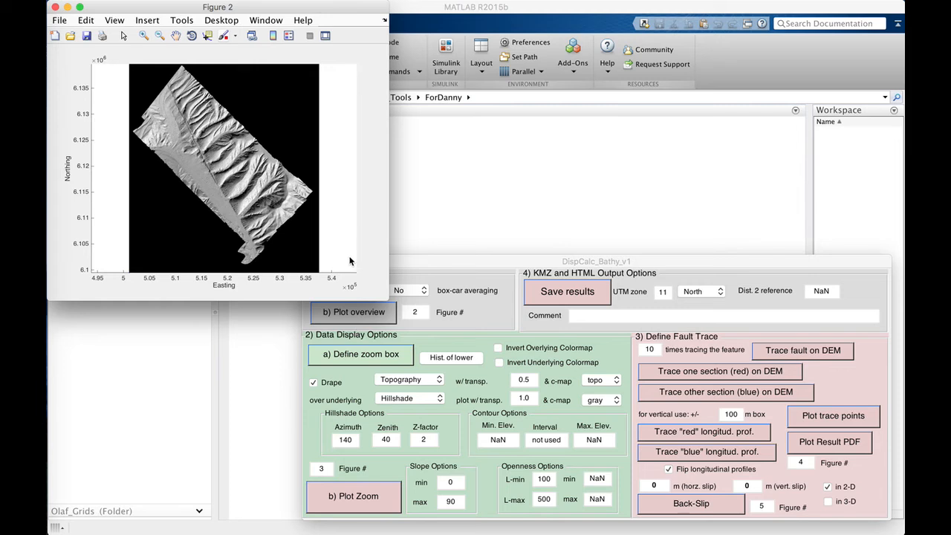
pyautogui.click(372, 317)
# Define a zoom box across the fault on the overview, about easting 509,000 to 520,000 and northing 6,118,000 to 6,128,000
pyautogui.click(144, 37)
pyautogui.moveTo(148, 108); pyautogui.dragTo(301, 235)
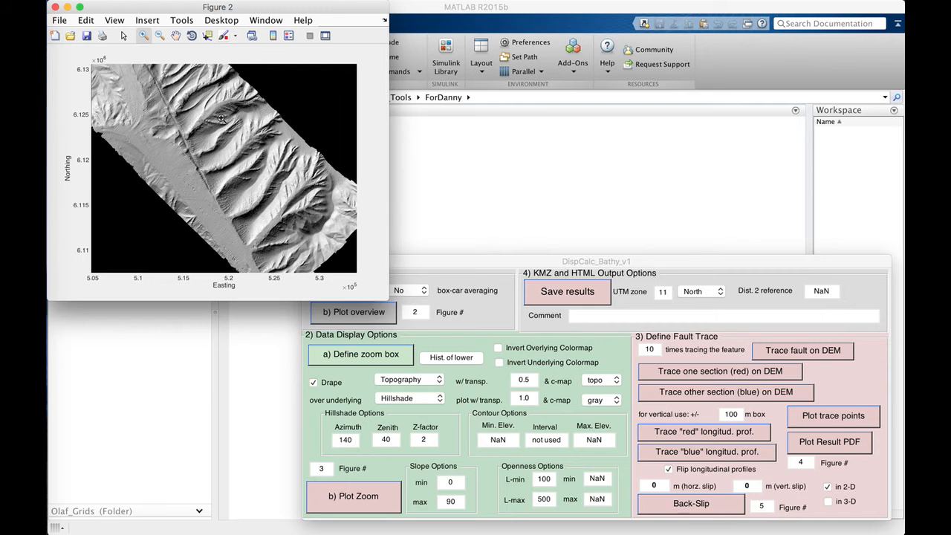
pyautogui.click(175, 35)
pyautogui.moveTo(195, 113); pyautogui.dragTo(230, 164)
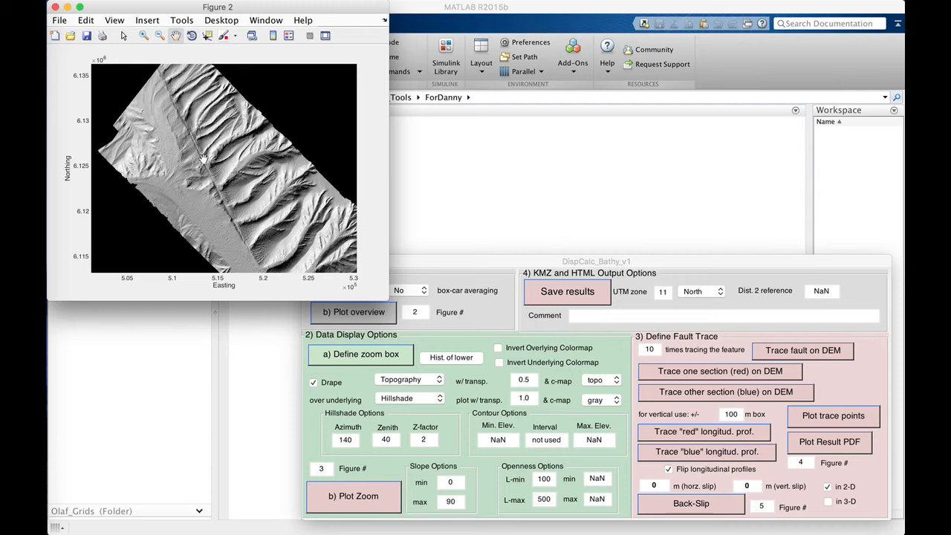
pyautogui.click(388, 355)
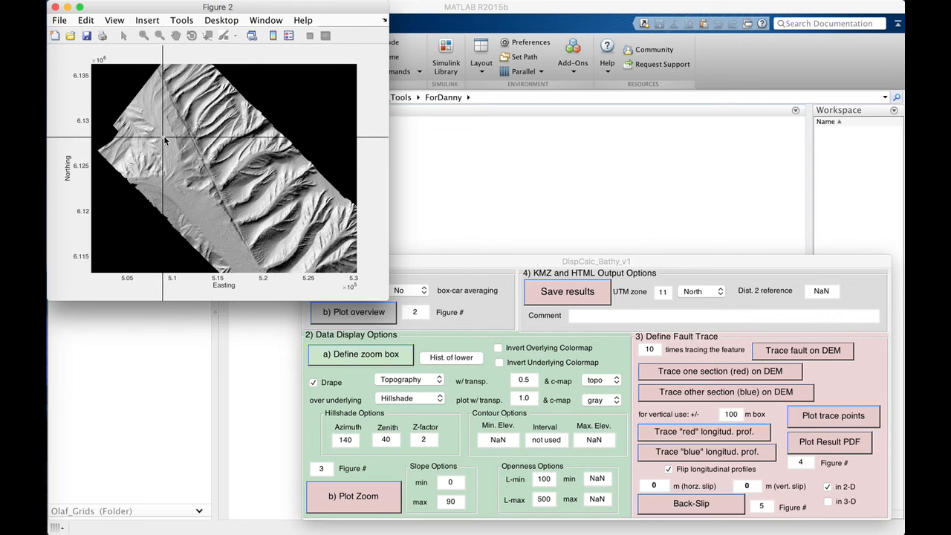
pyautogui.moveTo(163, 137); pyautogui.dragTo(264, 229)
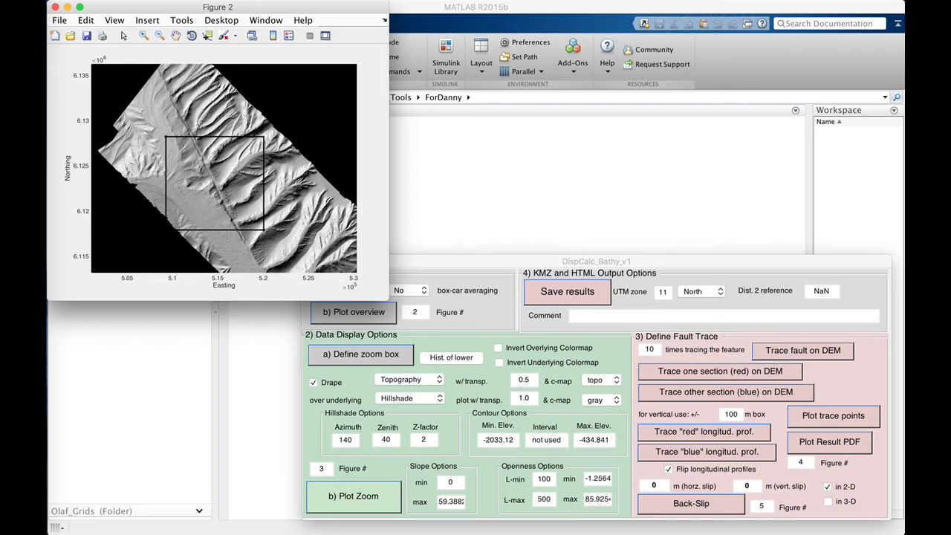
# Plot the zoomed area in Figure 3, then enlarge the figure and place it beside the settings window
pyautogui.click(342, 502)
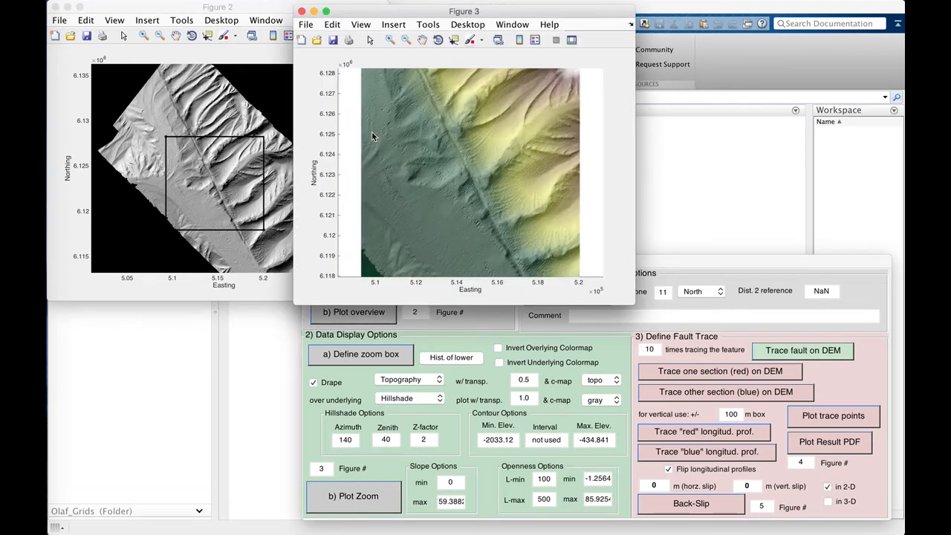
pyautogui.moveTo(396, 13); pyautogui.dragTo(168, 225)
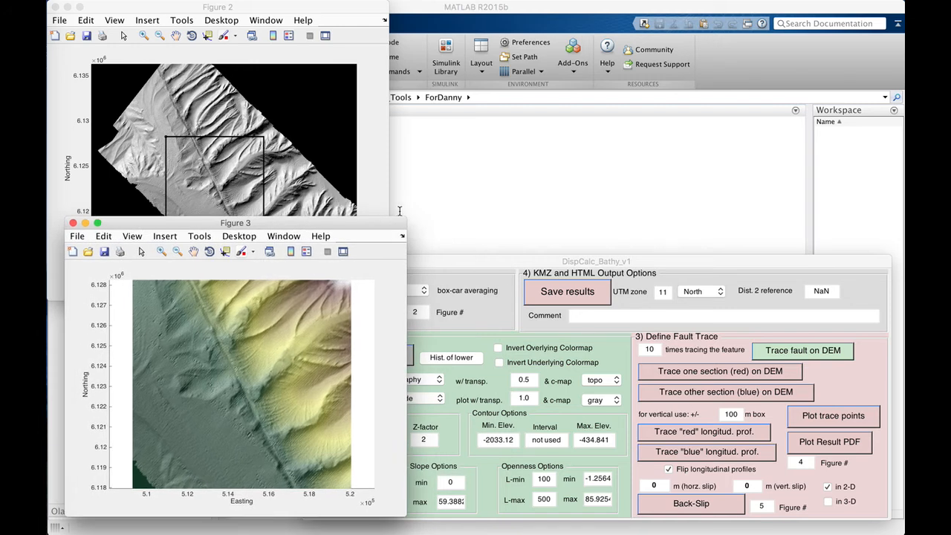
pyautogui.moveTo(404, 215); pyautogui.dragTo(464, 160)
pyautogui.moveTo(335, 172); pyautogui.dragTo(336, 190)
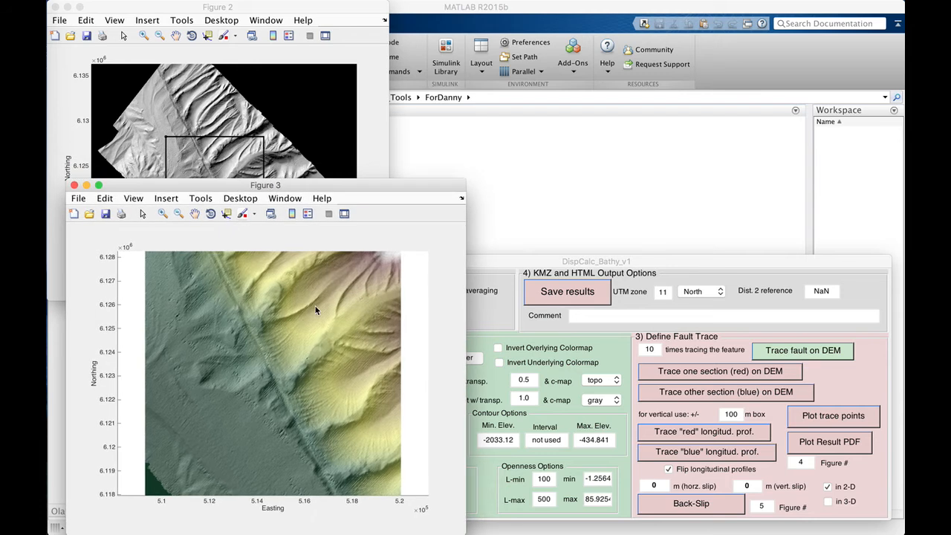
# Change the underlying layer to Slope and invert its colormap, replotting the zoomed map after each change
pyautogui.click(492, 260)
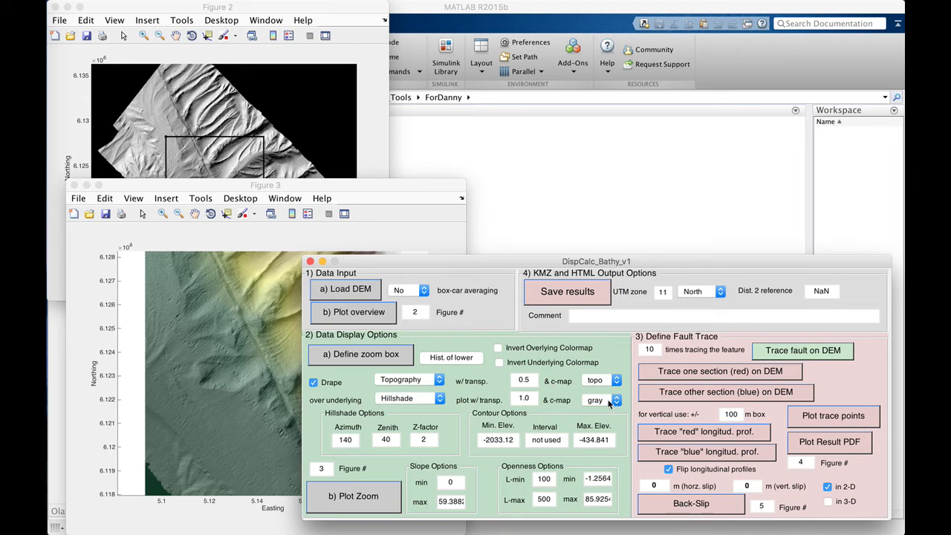
pyautogui.click(401, 399)
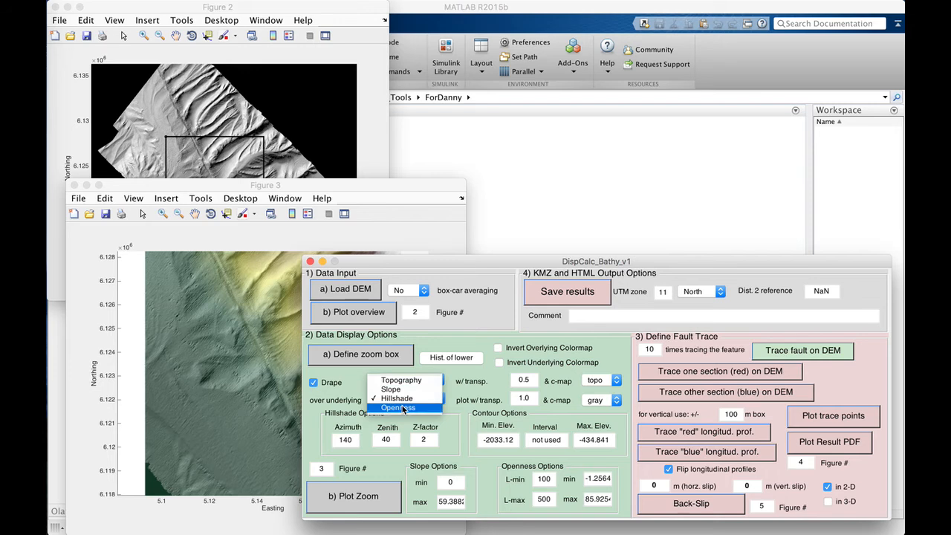
pyautogui.click(405, 391)
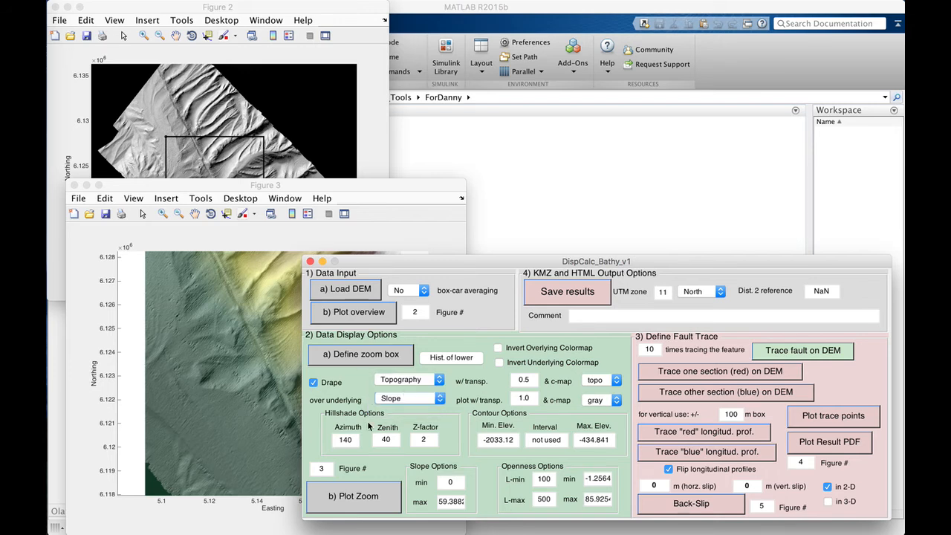
pyautogui.click(376, 495)
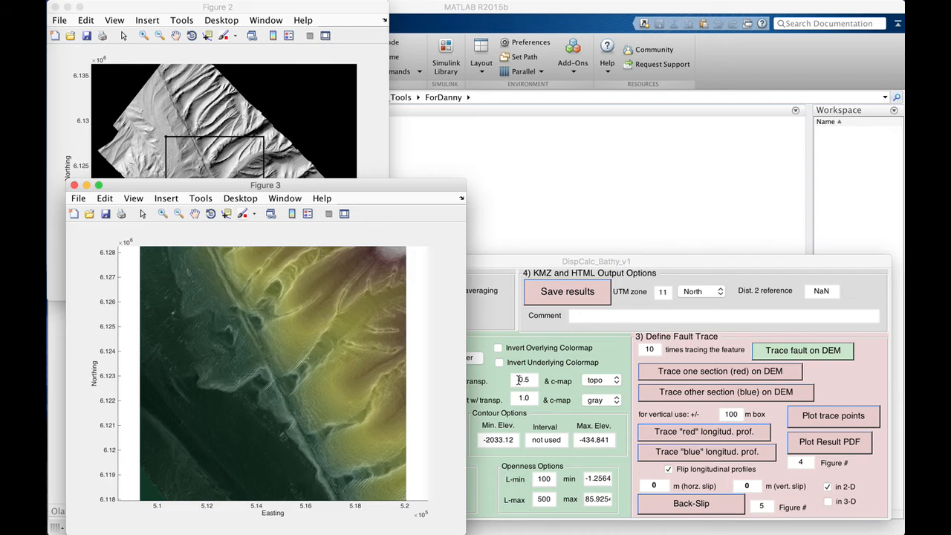
pyautogui.click(498, 362)
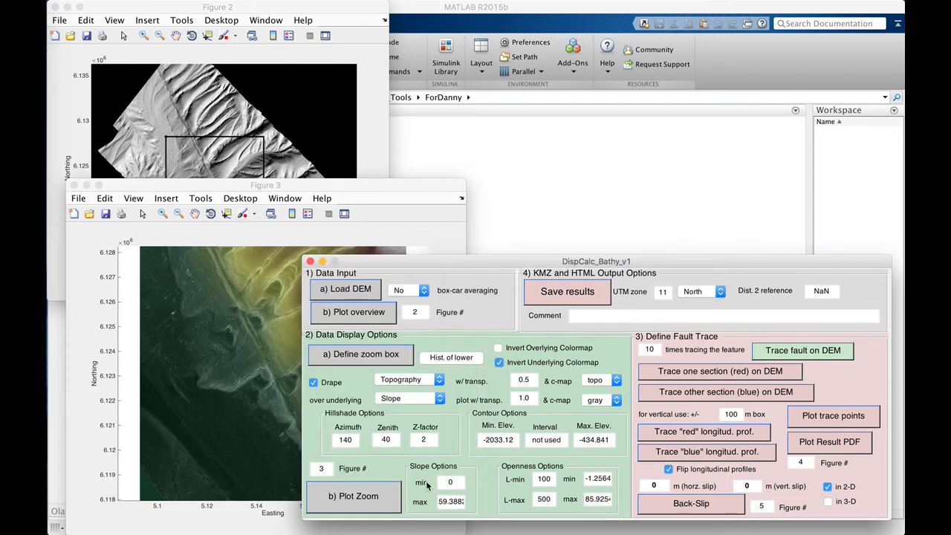
pyautogui.click(364, 496)
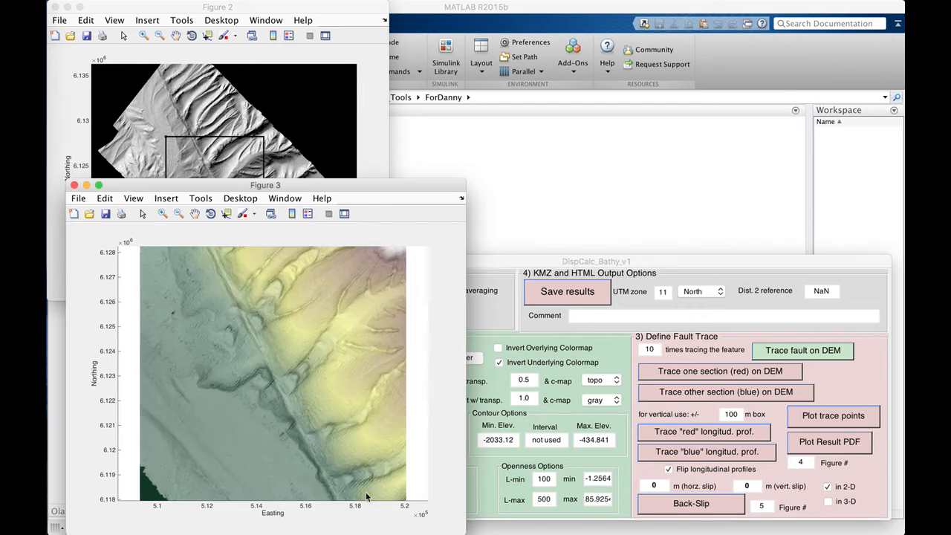
# Set the maximum slope to 45 and replot the zoomed map
pyautogui.click(494, 451)
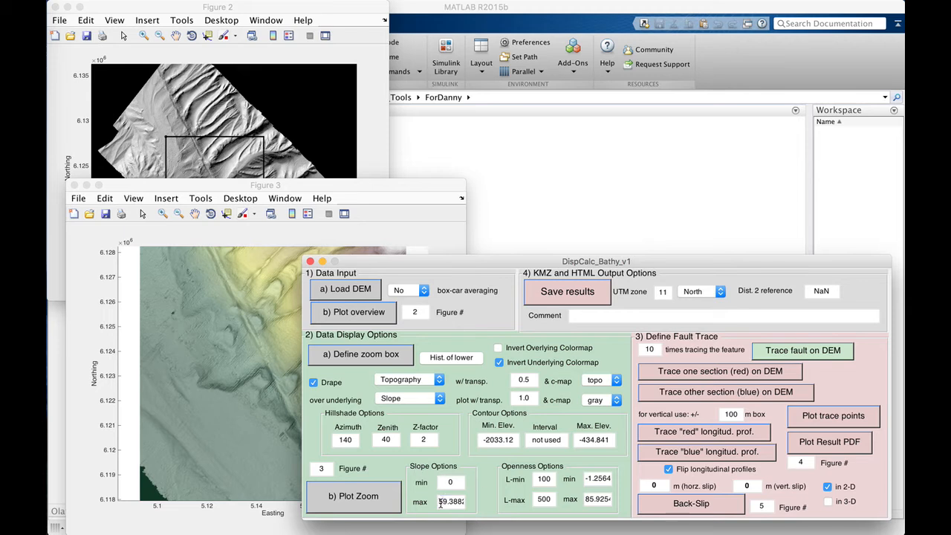
pyautogui.moveTo(440, 503); pyautogui.dragTo(483, 500)
pyautogui.press('BackSpace')
pyautogui.write('45')
pyautogui.click(393, 496)
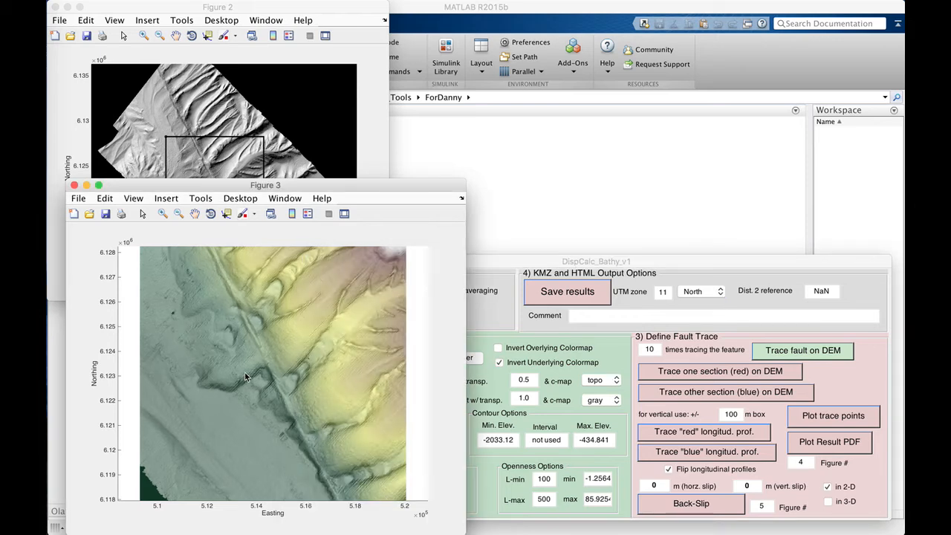
# Overlay contours on the zoomed map with an interval of 50
pyautogui.click(497, 434)
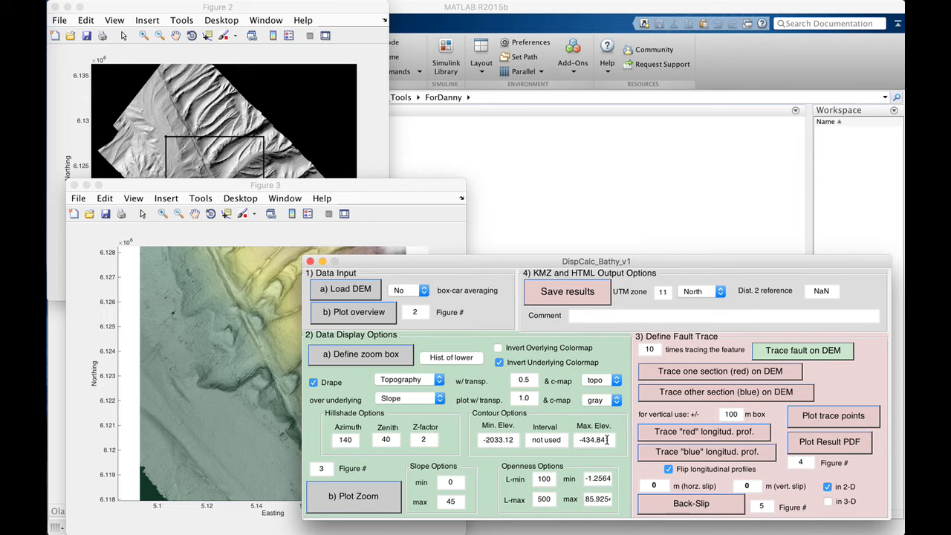
pyautogui.click(566, 441)
pyautogui.write('50')
pyautogui.click(338, 499)
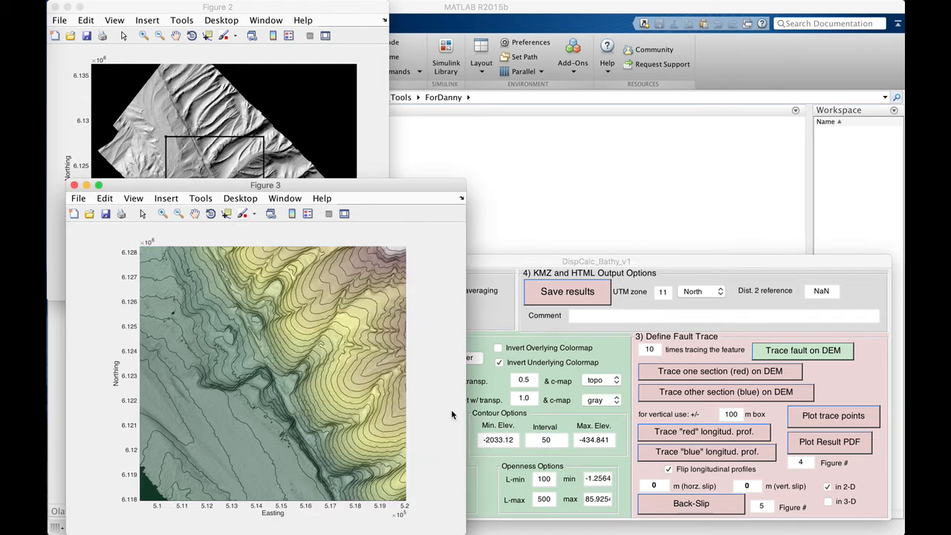
# Set the contour interval to 20, replot the zoomed map and return to the DispCalc_Bathy_v1 settings
pyautogui.click(545, 439)
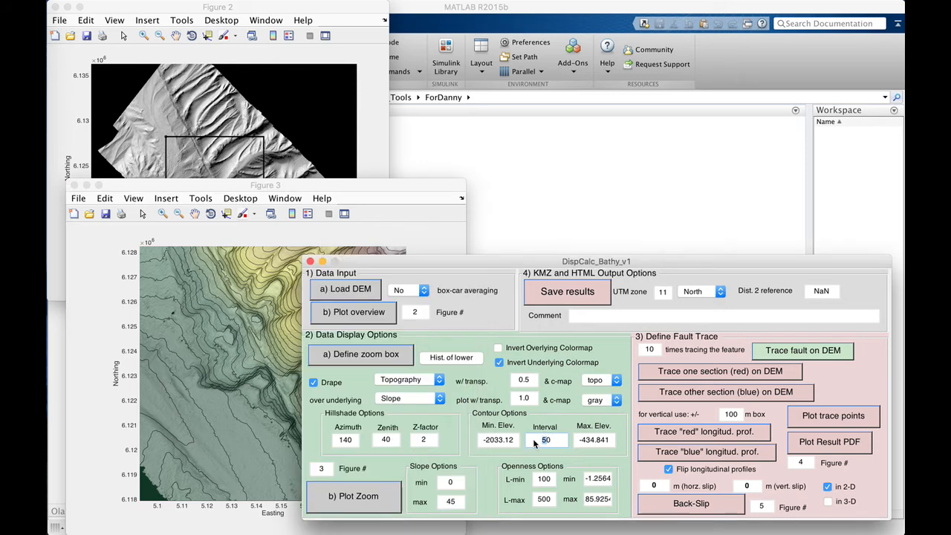
pyautogui.write('20')
pyautogui.click(378, 502)
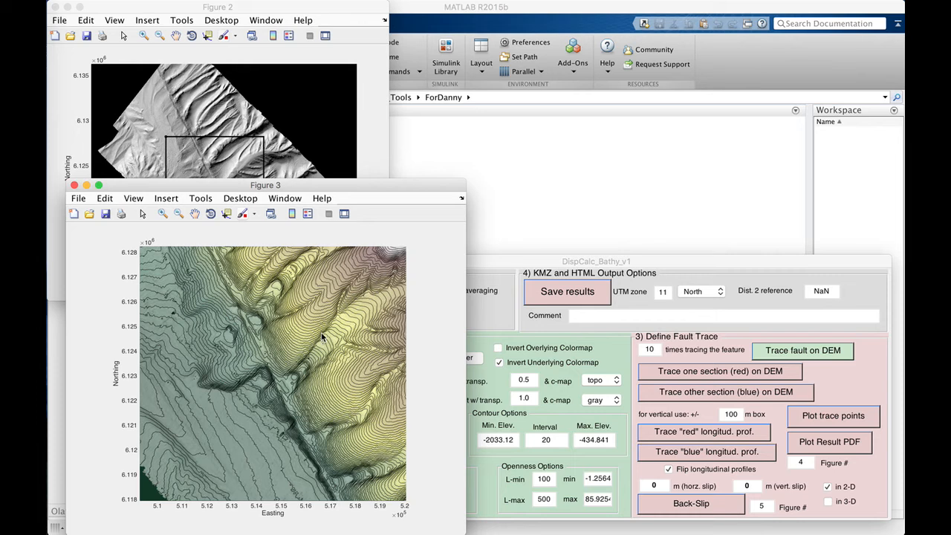
pyautogui.click(509, 263)
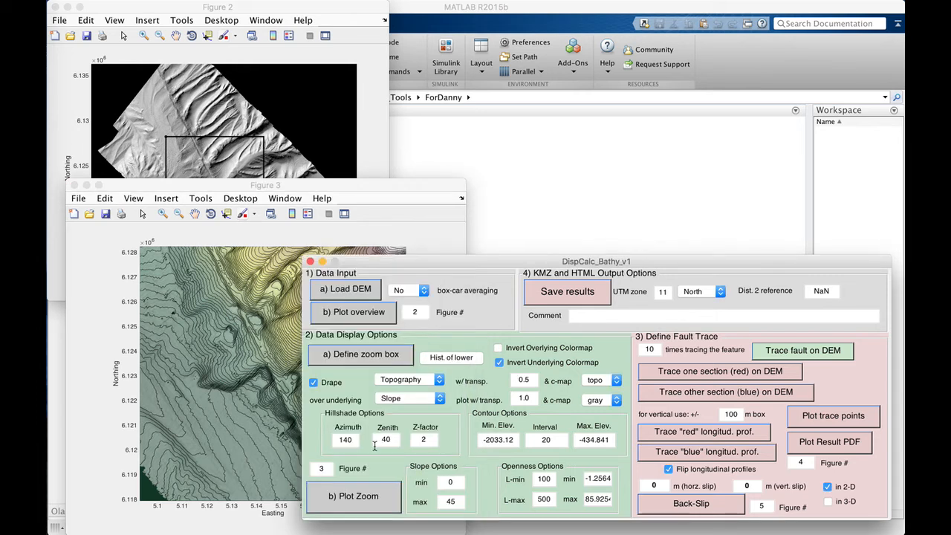
# Trace the fault on the zoomed DEM map ten times, marking a northwestern start point and a southeastern end point on the fault each time
pyautogui.click(285, 186)
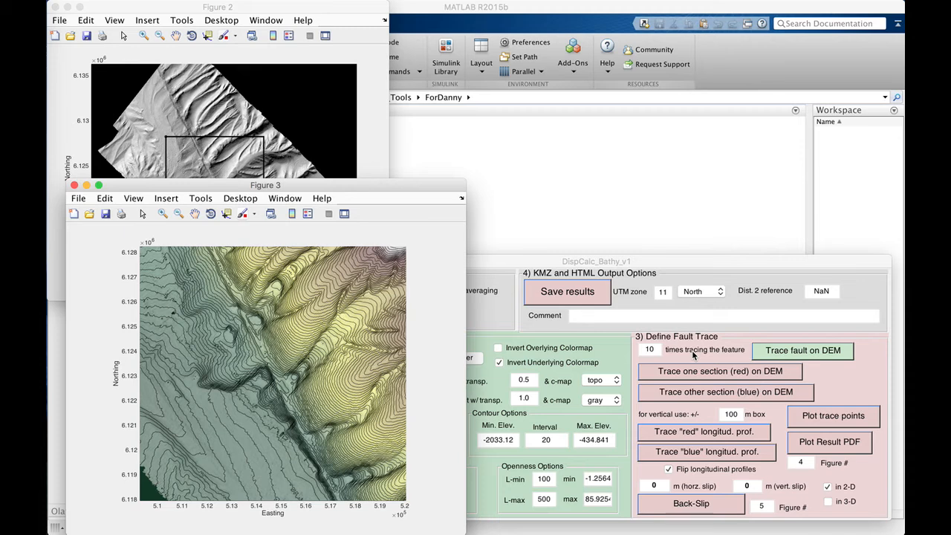
pyautogui.click(774, 350)
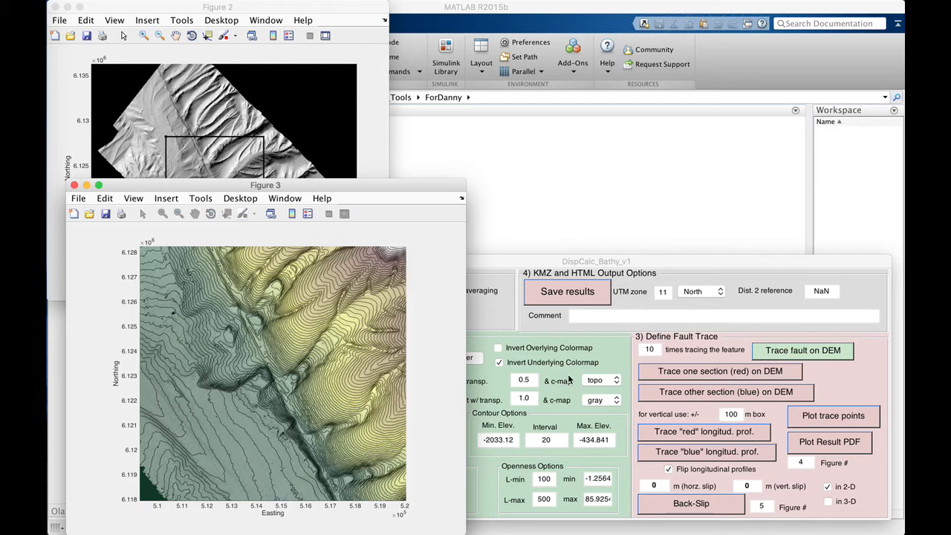
pyautogui.click(231, 295)
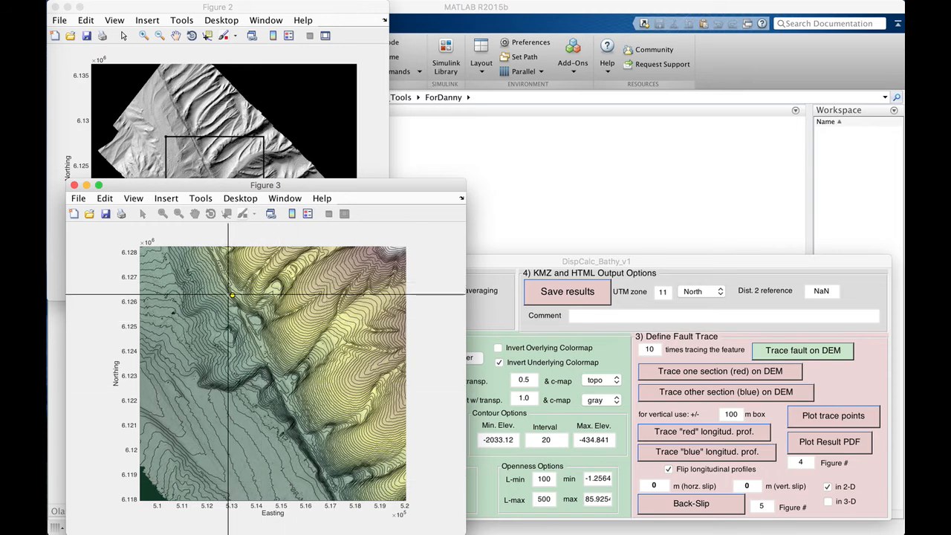
pyautogui.click(319, 471)
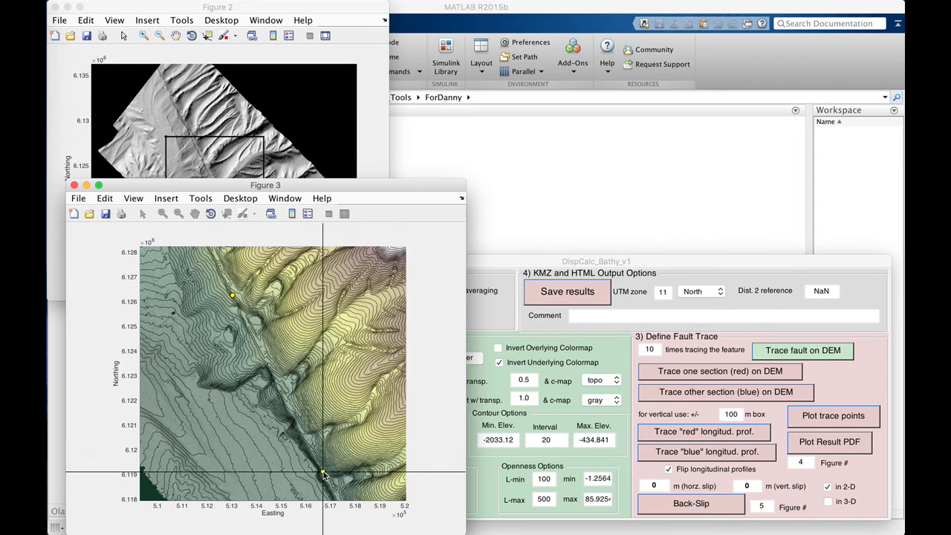
pyautogui.click(226, 281)
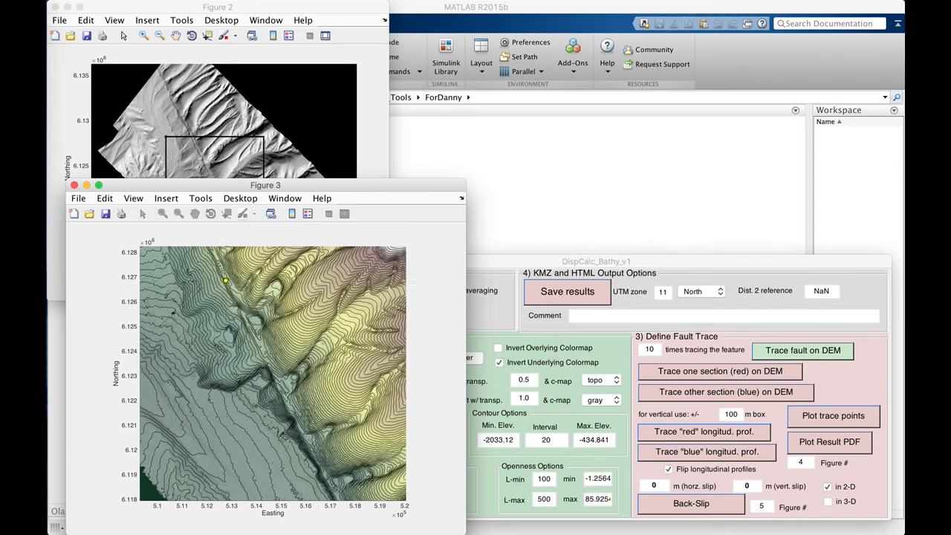
pyautogui.click(314, 454)
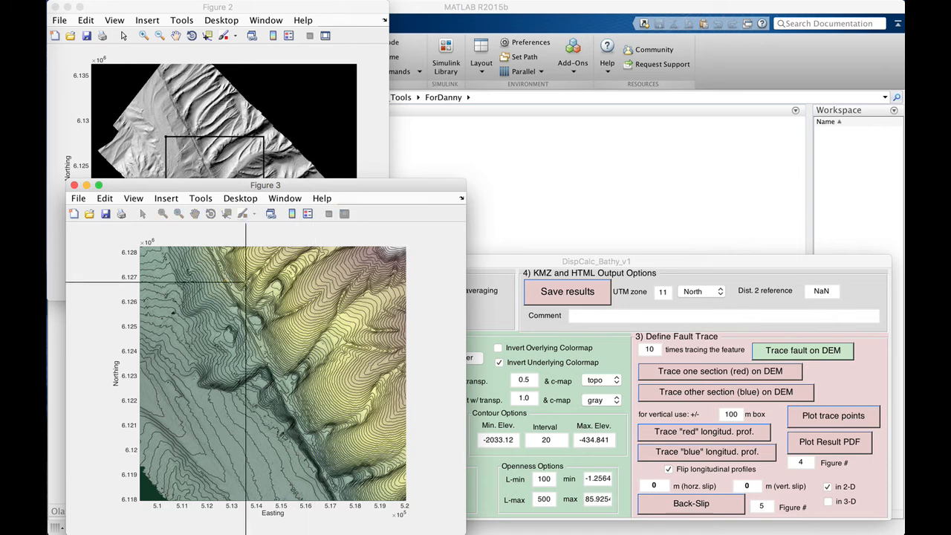
pyautogui.click(221, 273)
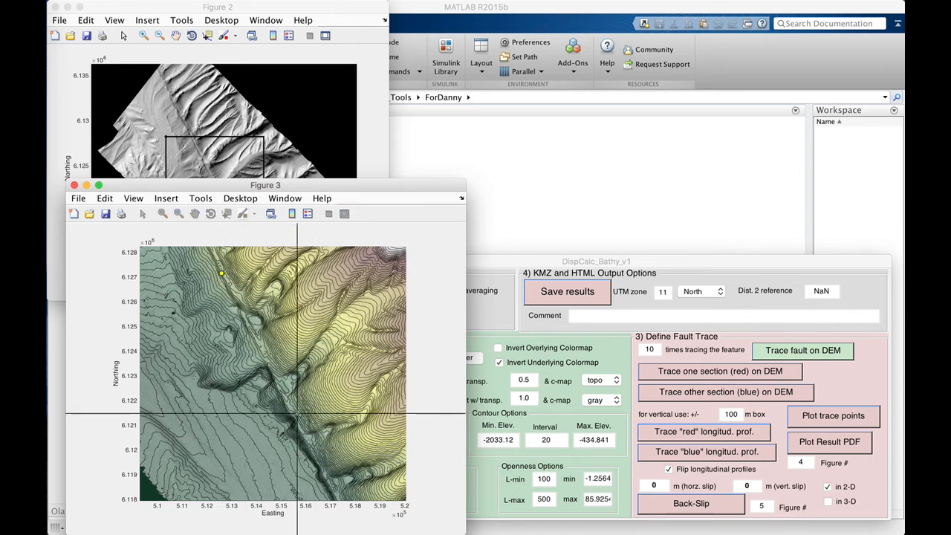
pyautogui.click(311, 454)
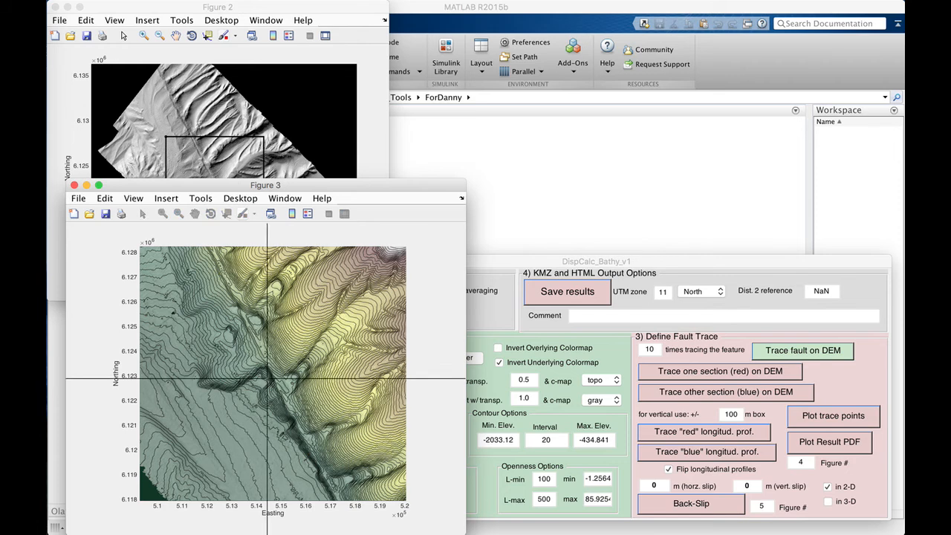
pyautogui.click(256, 342)
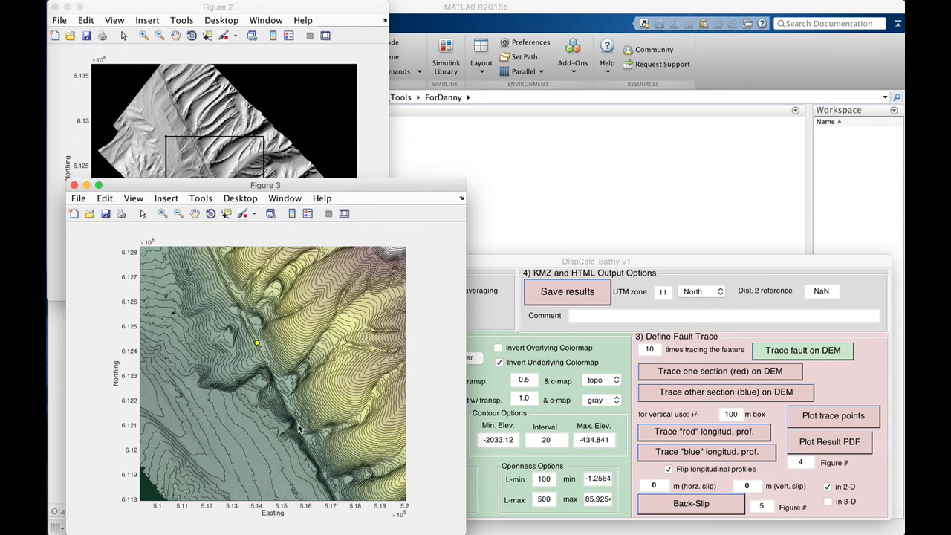
pyautogui.click(331, 492)
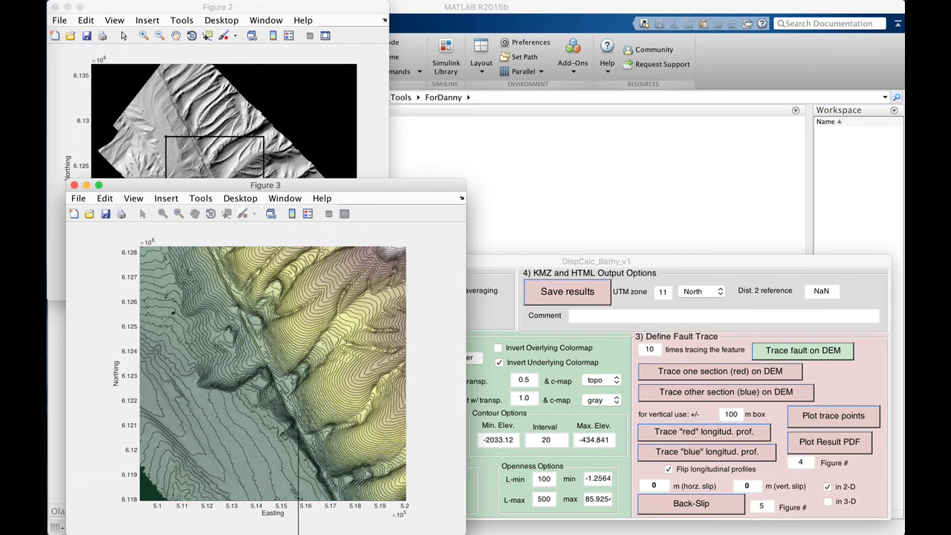
pyautogui.click(216, 258)
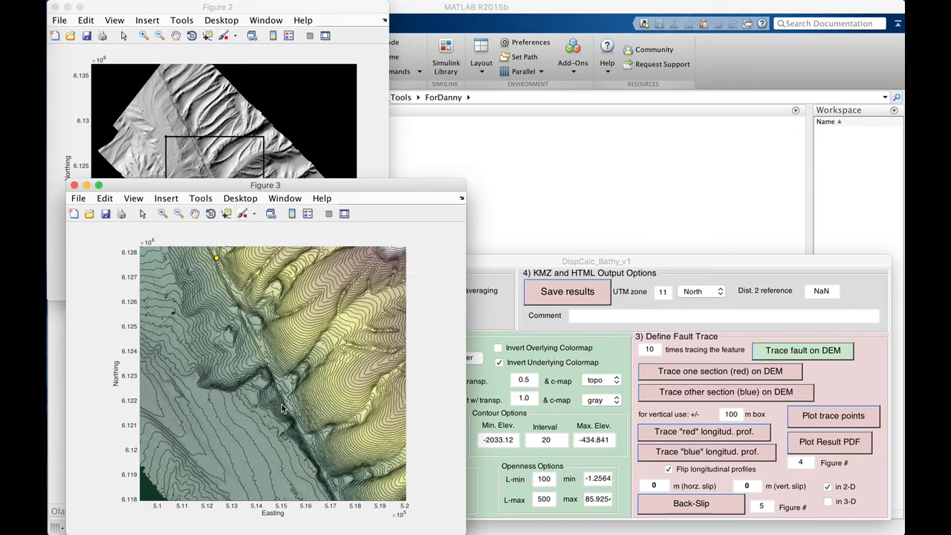
pyautogui.click(321, 467)
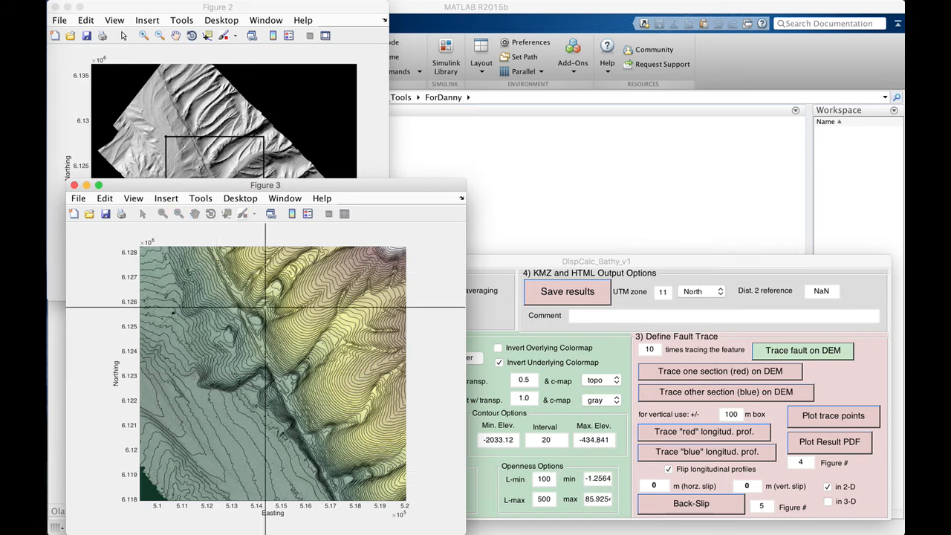
pyautogui.click(215, 260)
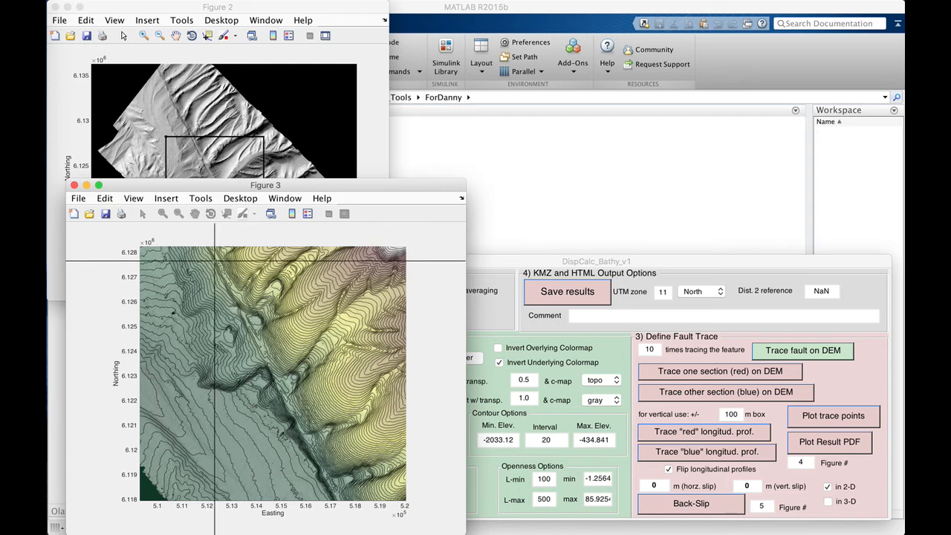
pyautogui.click(311, 449)
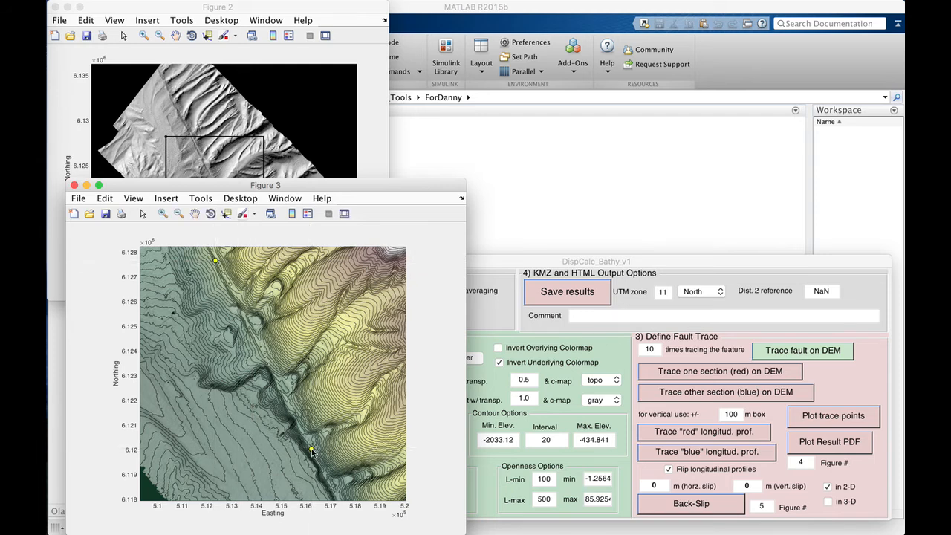
pyautogui.click(222, 268)
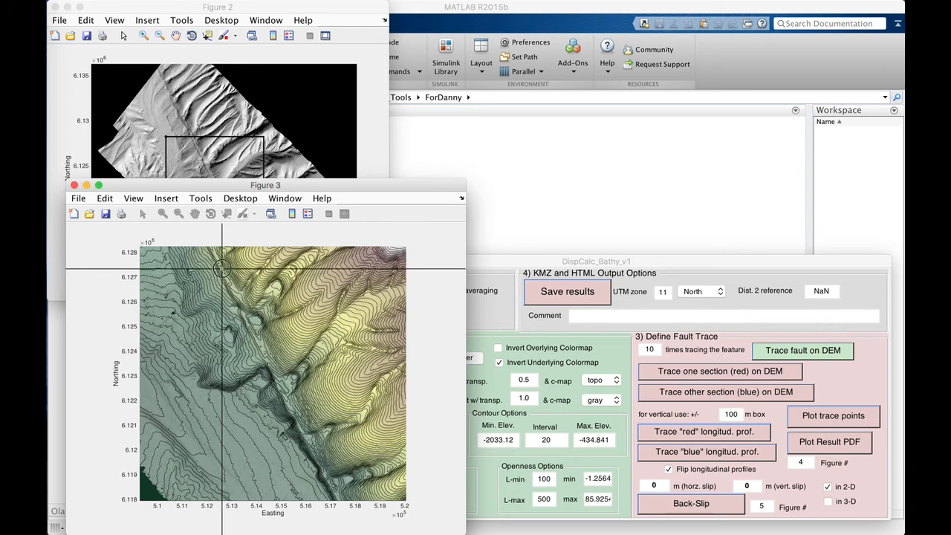
pyautogui.click(309, 450)
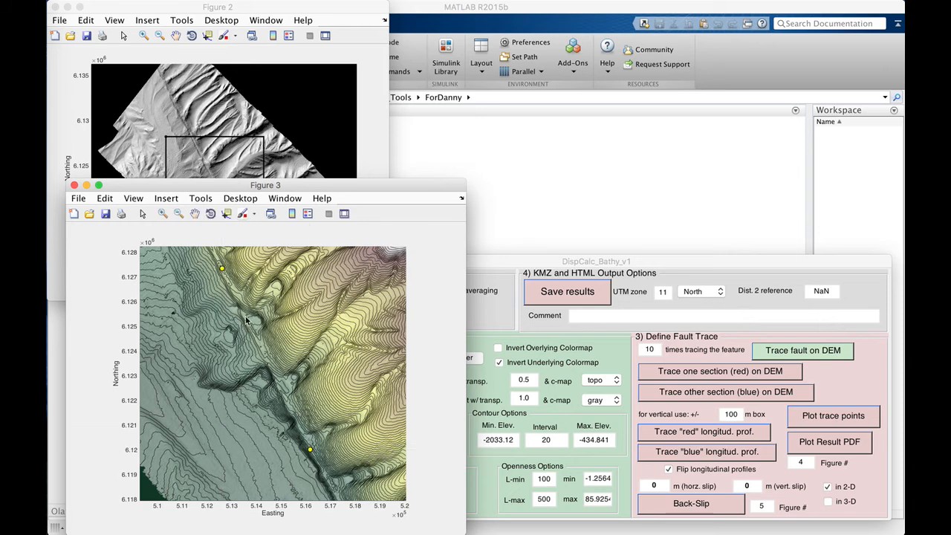
pyautogui.click(305, 449)
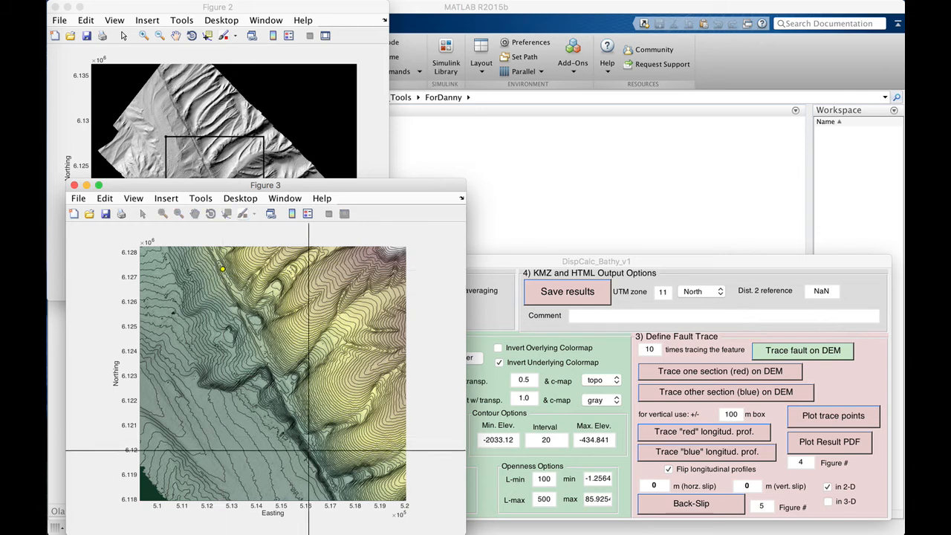
pyautogui.click(222, 267)
pyautogui.click(311, 449)
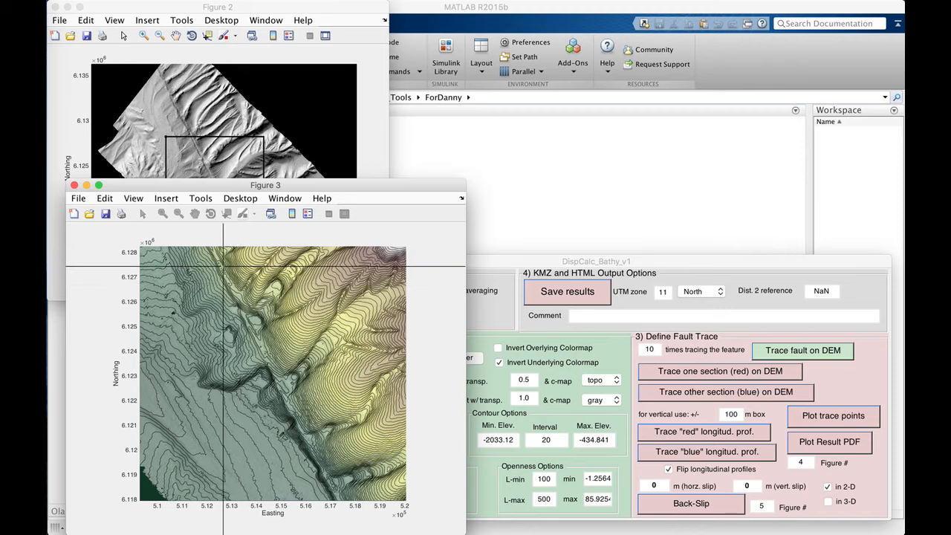
pyautogui.click(220, 263)
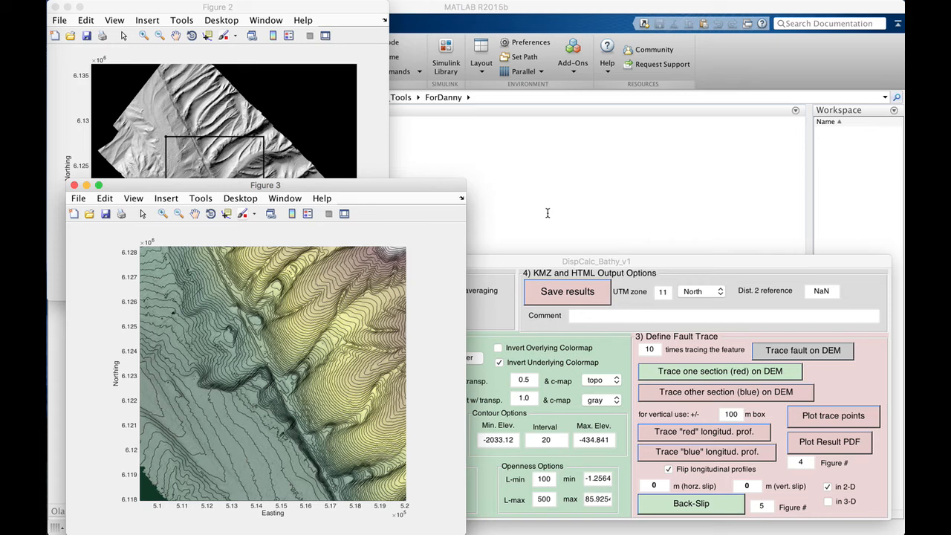
# Review the traced-feature log in the MATLAB Command Window, and start tracing the red section on the DEM from DispCalc_Bathy_v1
pyautogui.click(609, 252)
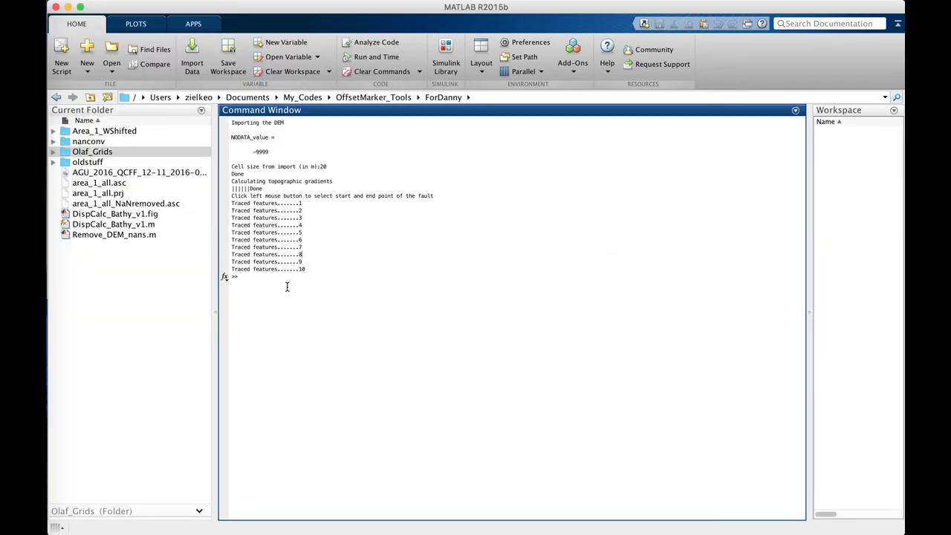
pyautogui.hotkey('ctrl', 'Up')
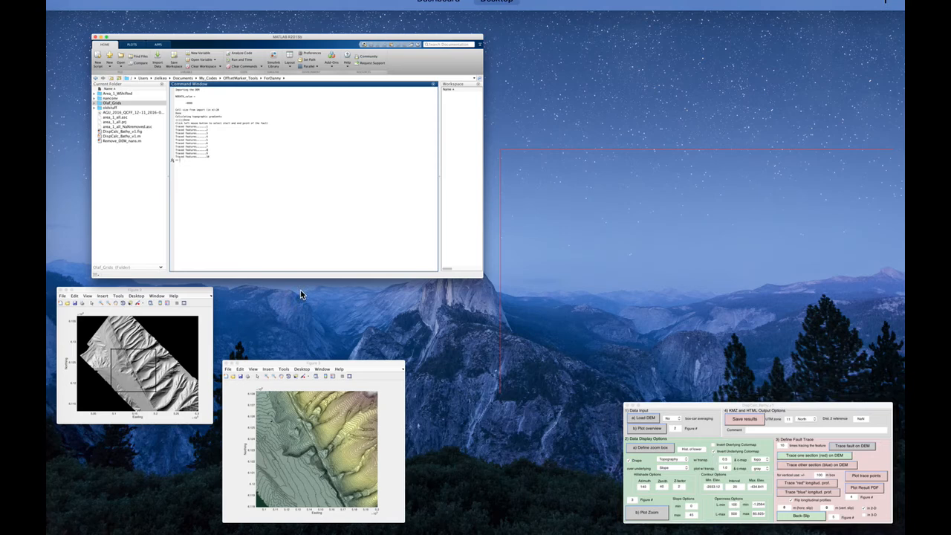
pyautogui.click(739, 504)
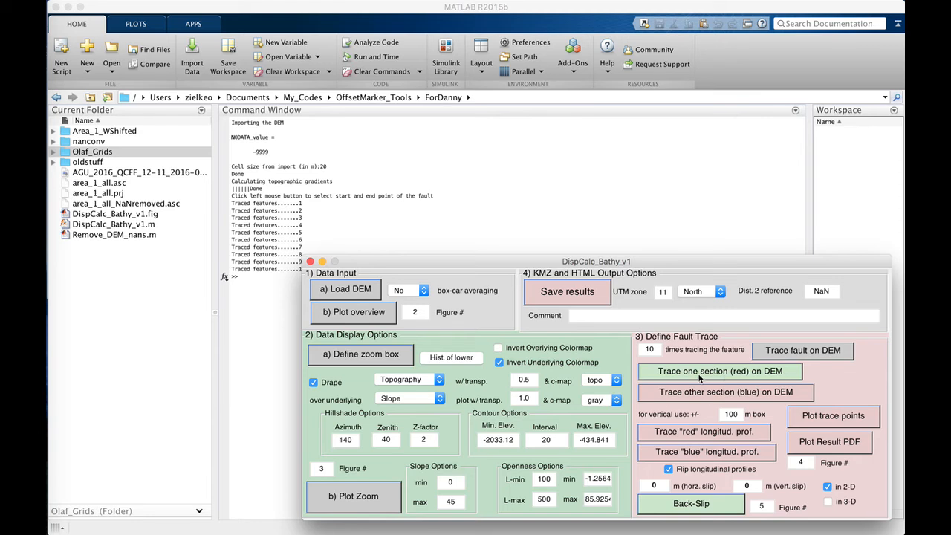
pyautogui.click(699, 378)
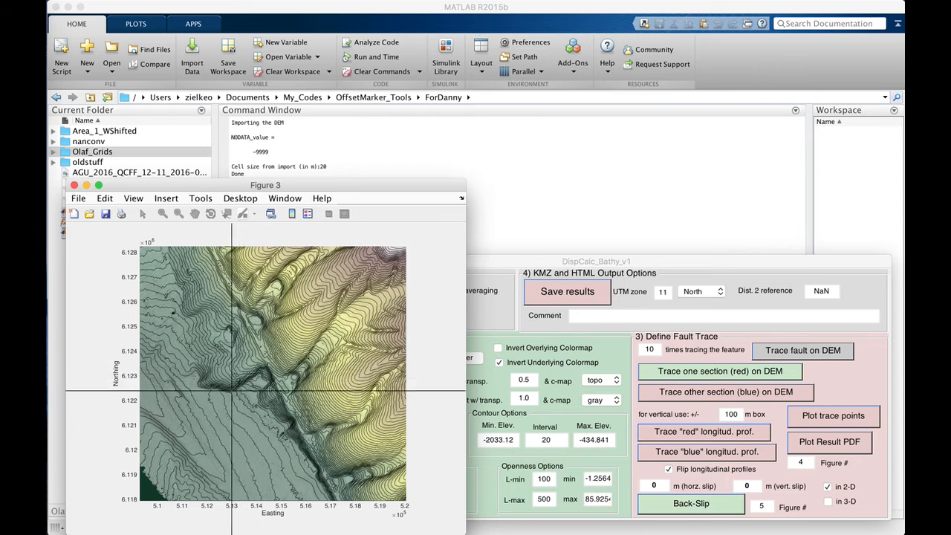
# Place six trial points for the red section, running northeast along the channel and continuing across the fault onto the slope
pyautogui.click(232, 391)
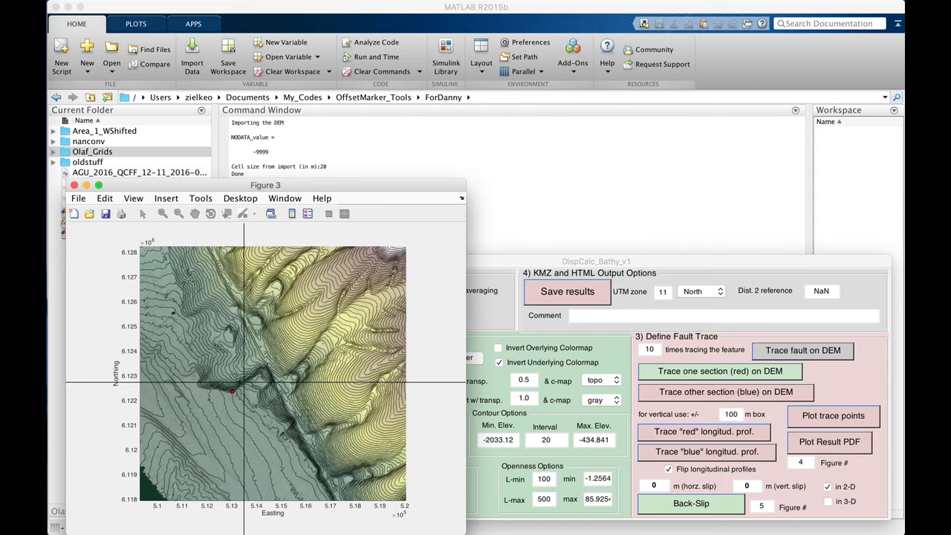
pyautogui.click(246, 381)
pyautogui.click(256, 375)
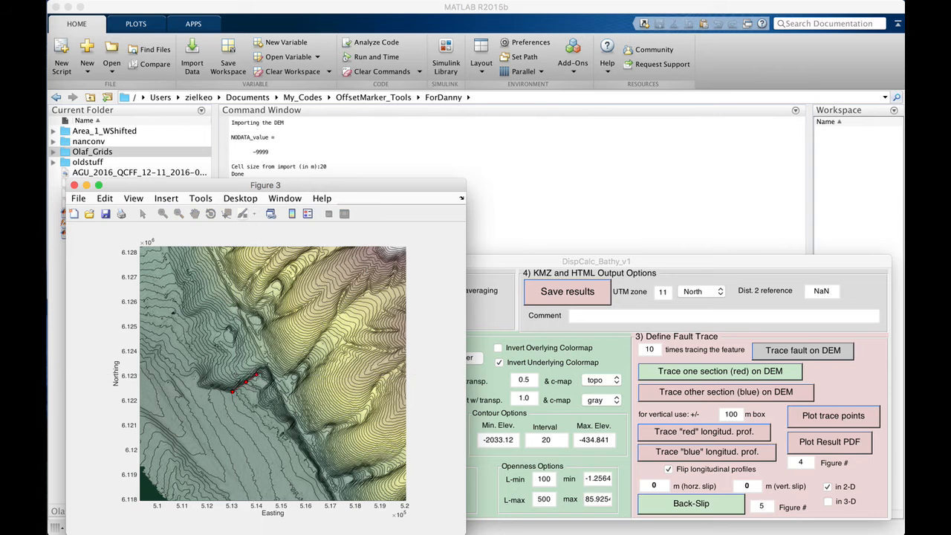
pyautogui.click(282, 389)
pyautogui.click(304, 417)
pyautogui.click(343, 390)
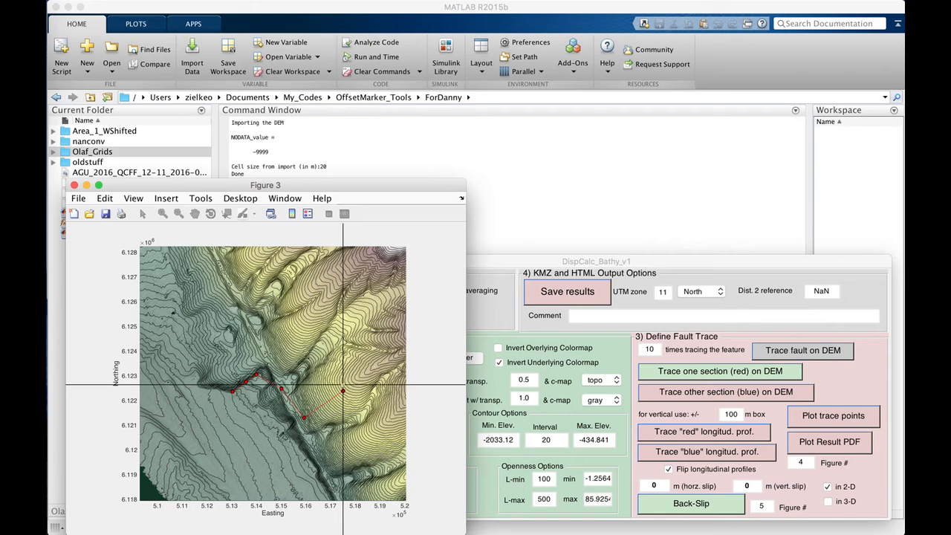
# Remove the trial red-section points from the map one after another
pyautogui.rightClick(342, 384)
pyautogui.rightClick(253, 384)
pyautogui.rightClick(309, 386)
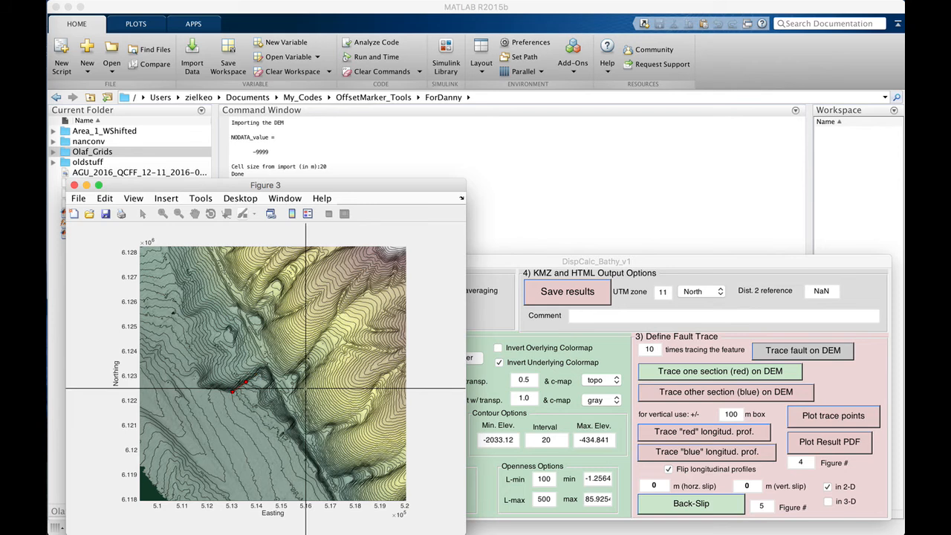
pyautogui.rightClick(303, 388)
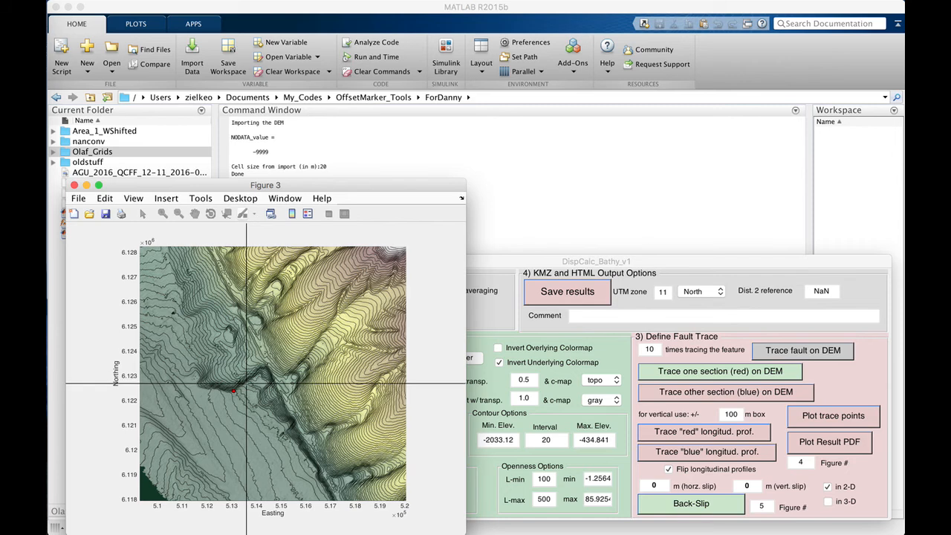
# Trace the channel southwest of the fault up to the fault line twice as the red section, finishing each tracing at the fault
pyautogui.click(245, 381)
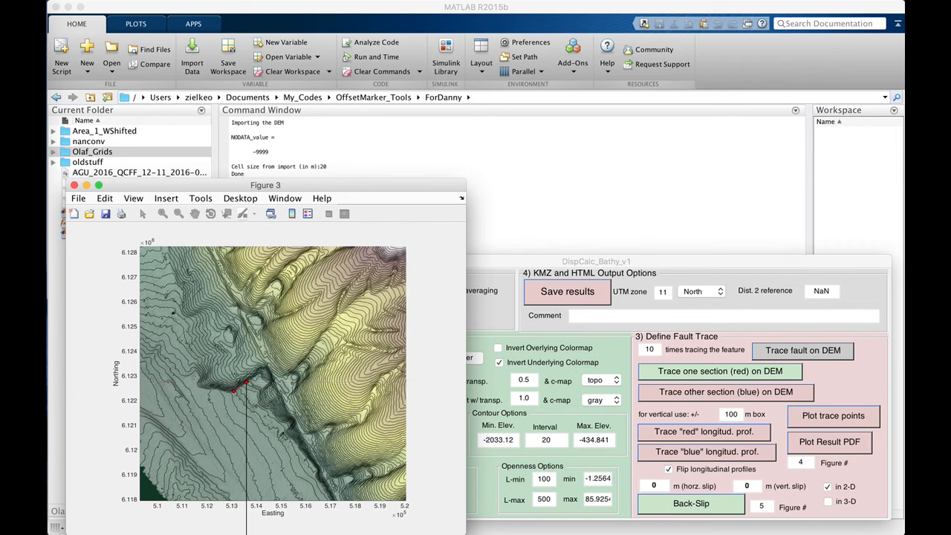
pyautogui.click(258, 372)
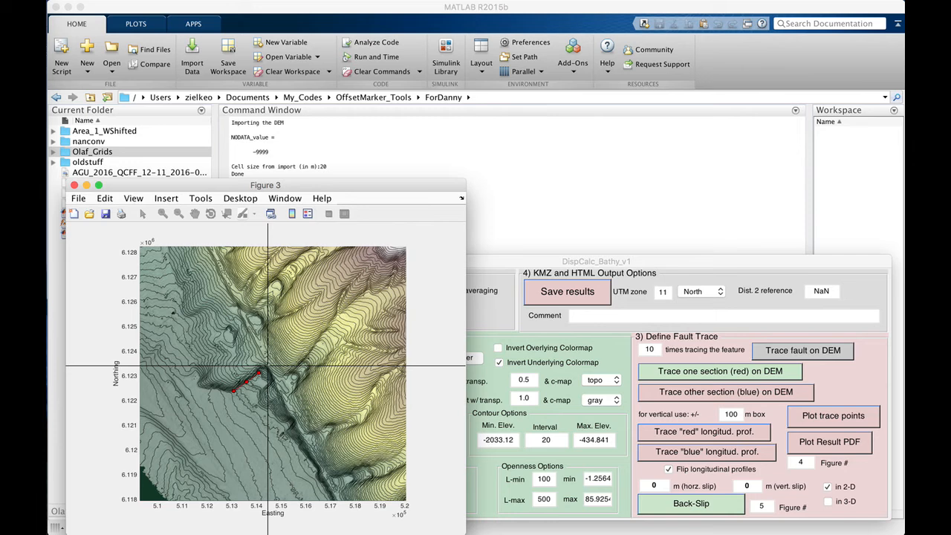
pyautogui.click(268, 366)
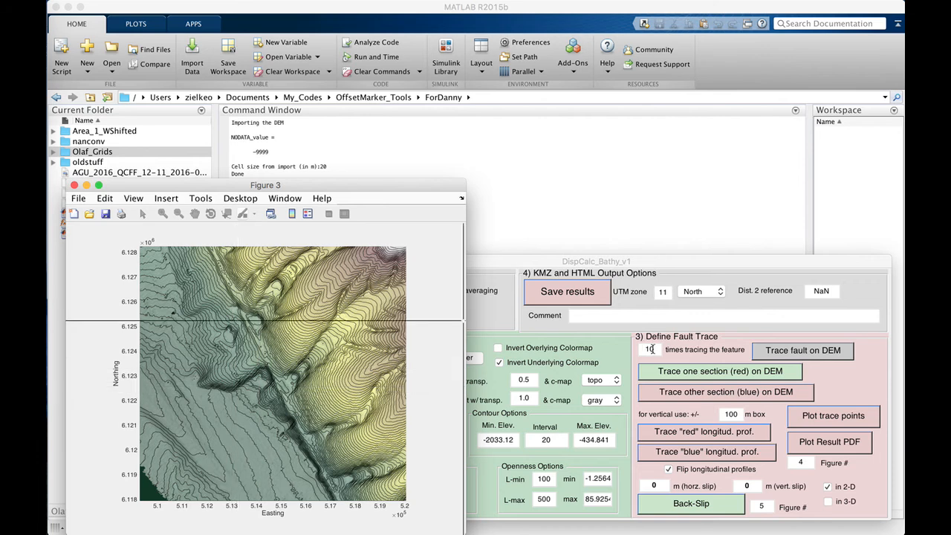
pyautogui.click(233, 394)
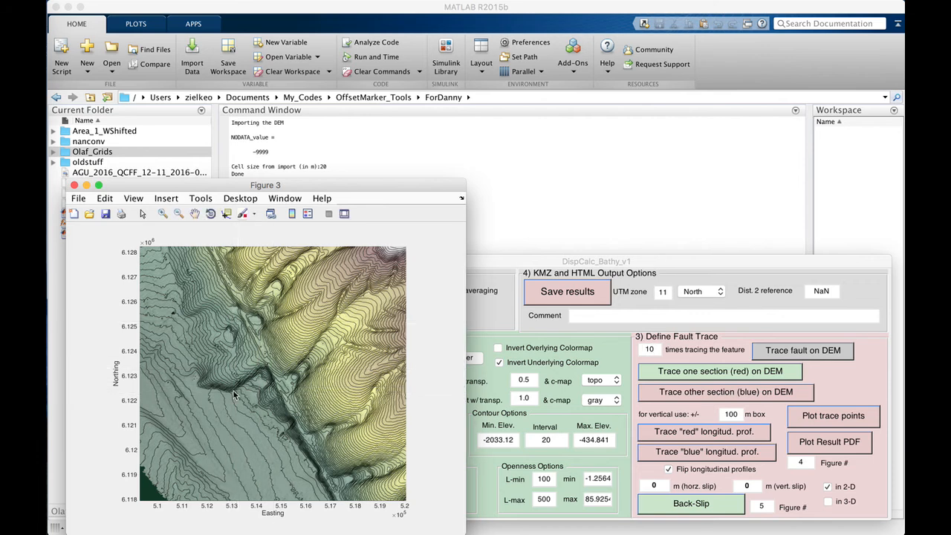
pyautogui.click(250, 380)
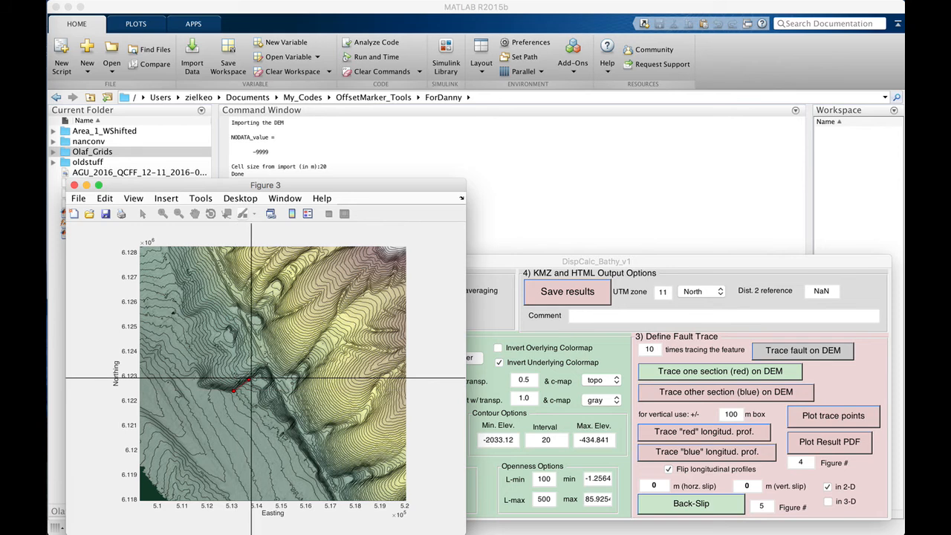
pyautogui.click(259, 371)
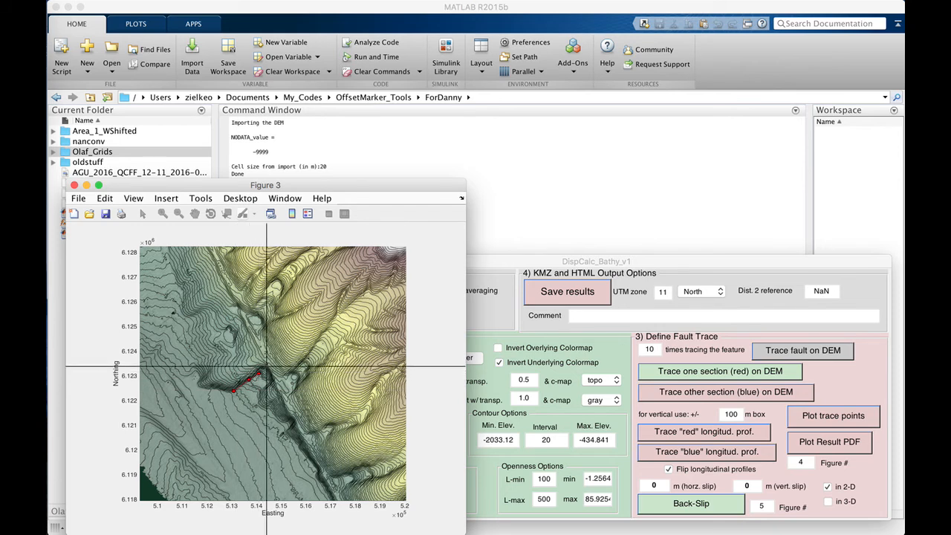
pyautogui.press('Return')
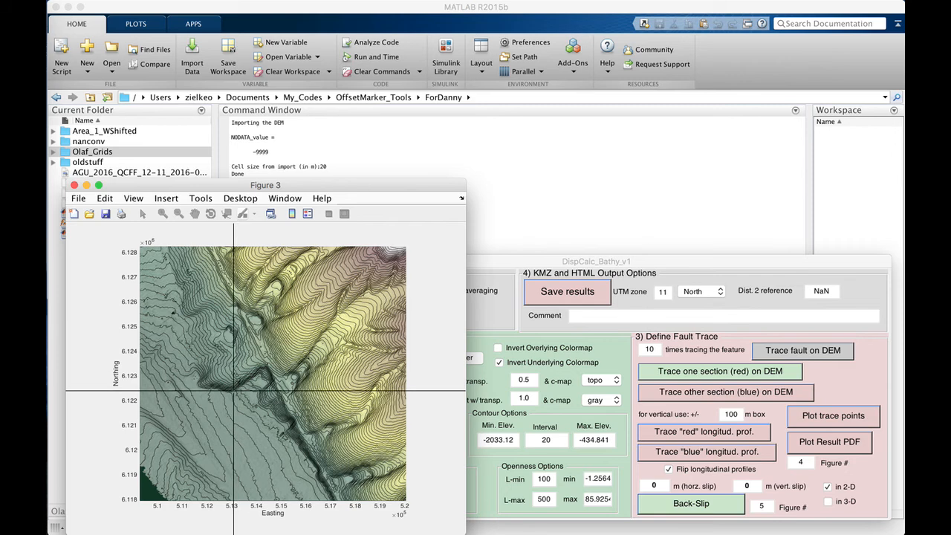
# Trace the channel southwest of the fault as the red section two more times, from about Easting 5.13 × 10^5 northeast to the fault line
pyautogui.click(233, 390)
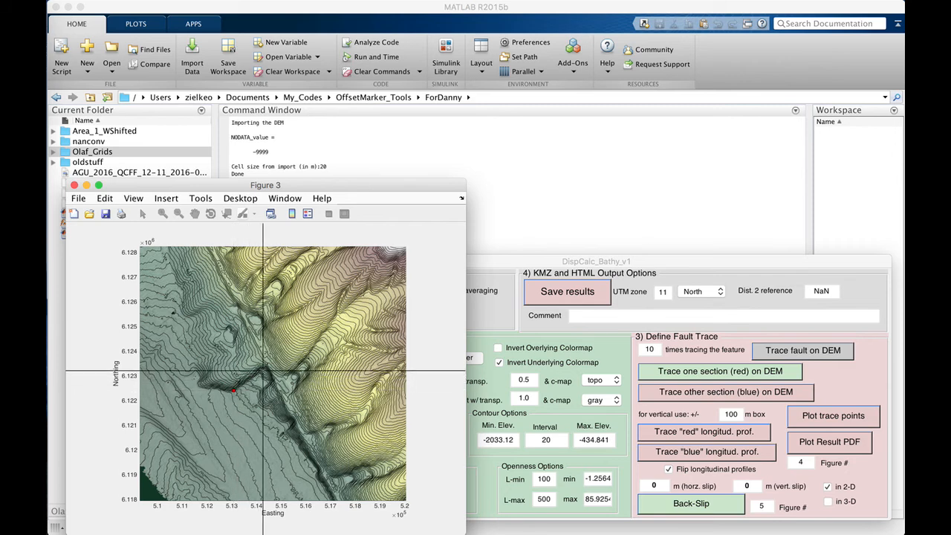
pyautogui.click(255, 376)
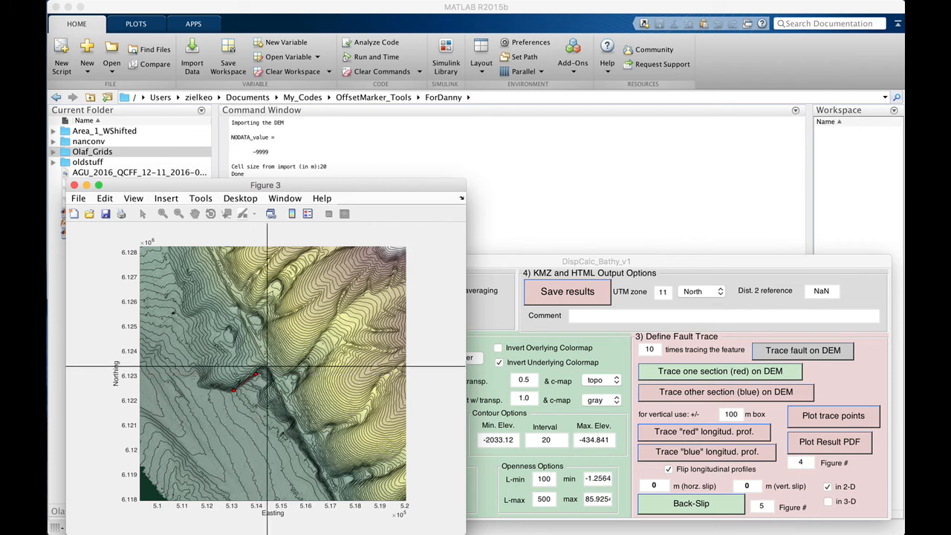
pyautogui.rightClick(267, 366)
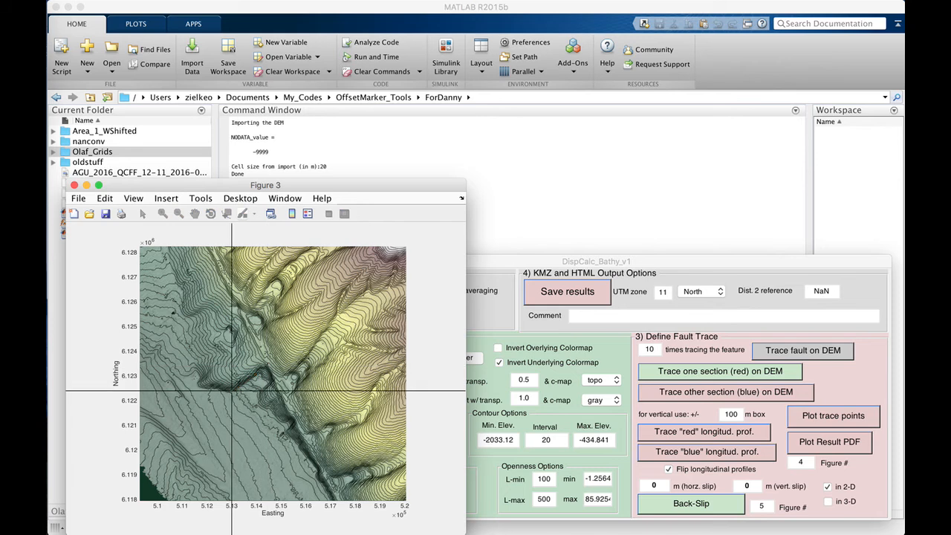
pyautogui.click(232, 389)
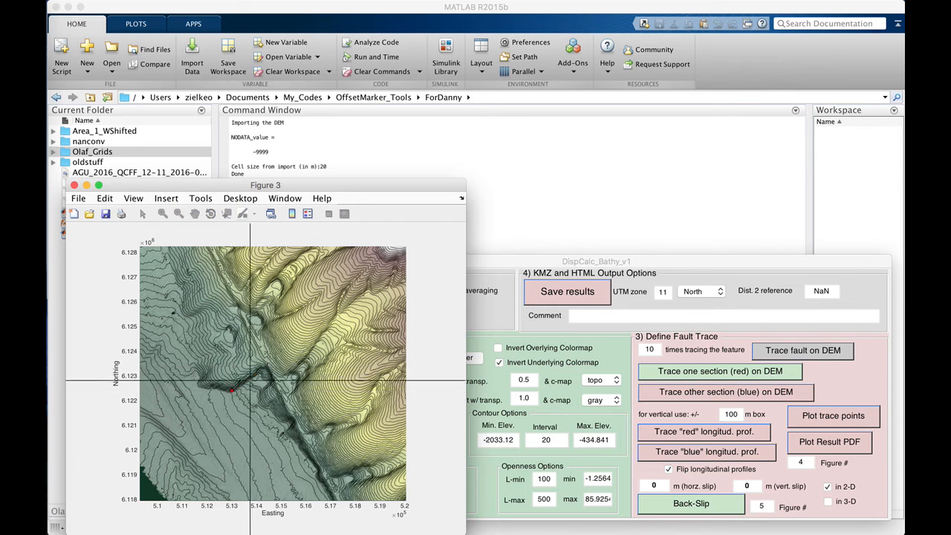
pyautogui.click(248, 379)
pyautogui.click(258, 372)
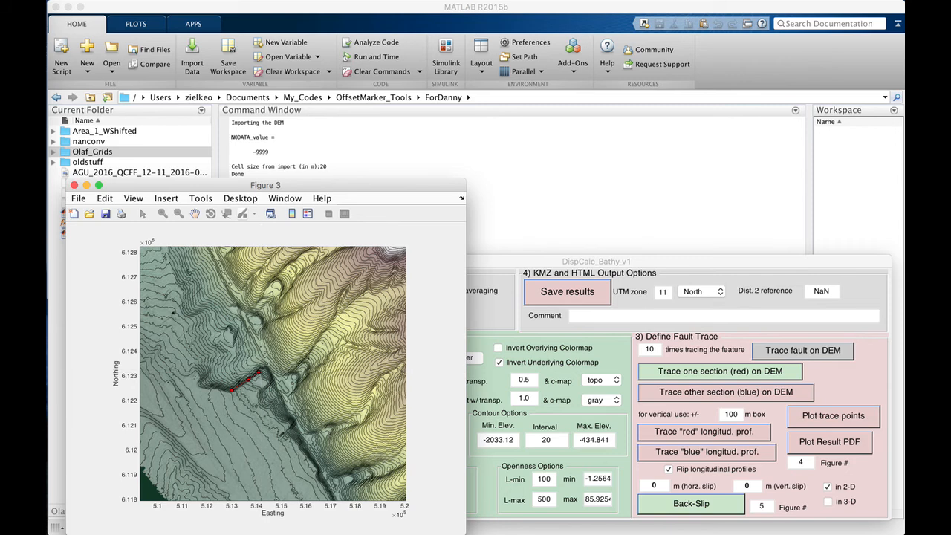
pyautogui.rightClick(267, 369)
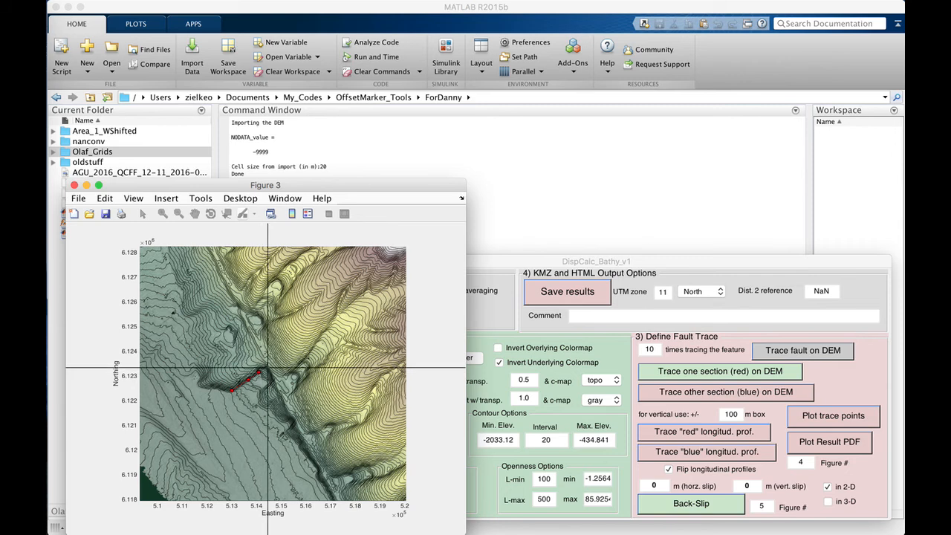
# Complete the remaining red-section tracings along the same channel, ending each one where the channel meets the fault
pyautogui.click(233, 390)
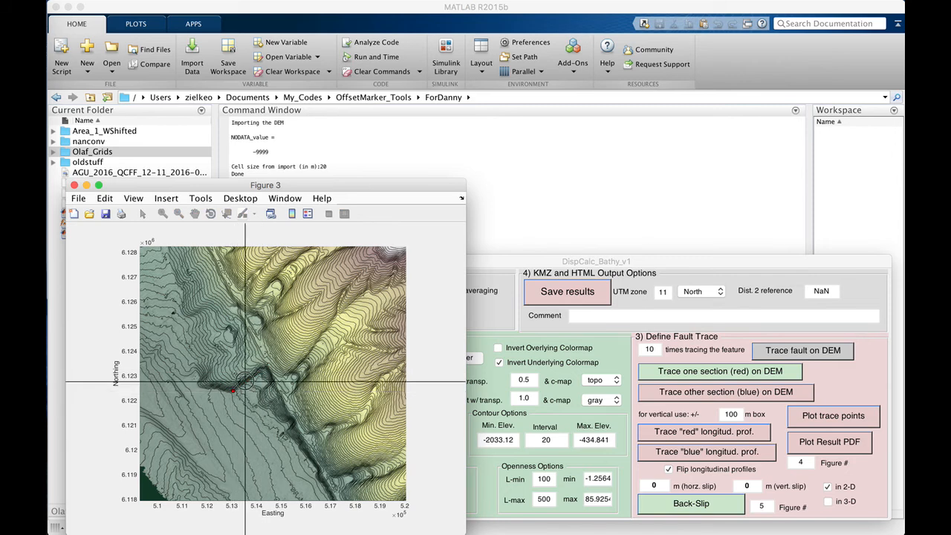
pyautogui.click(244, 381)
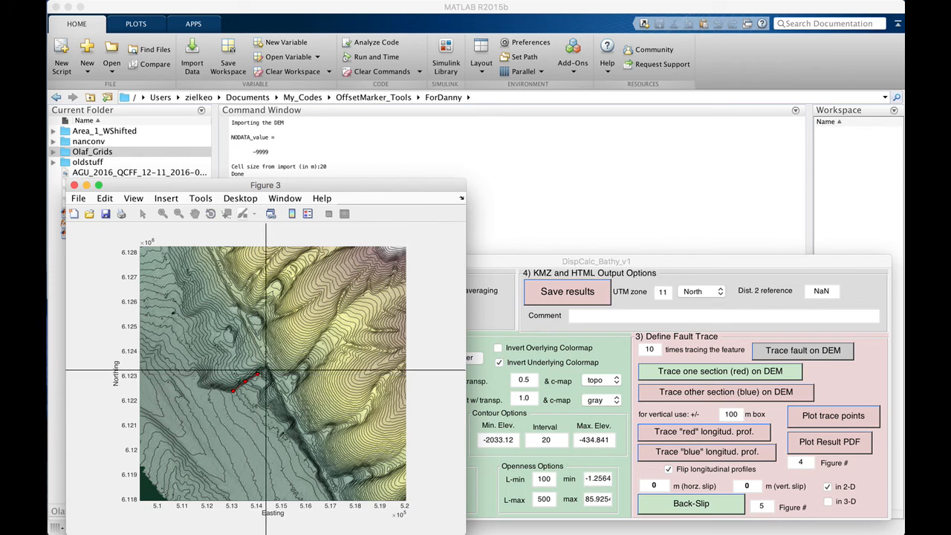
pyautogui.click(256, 372)
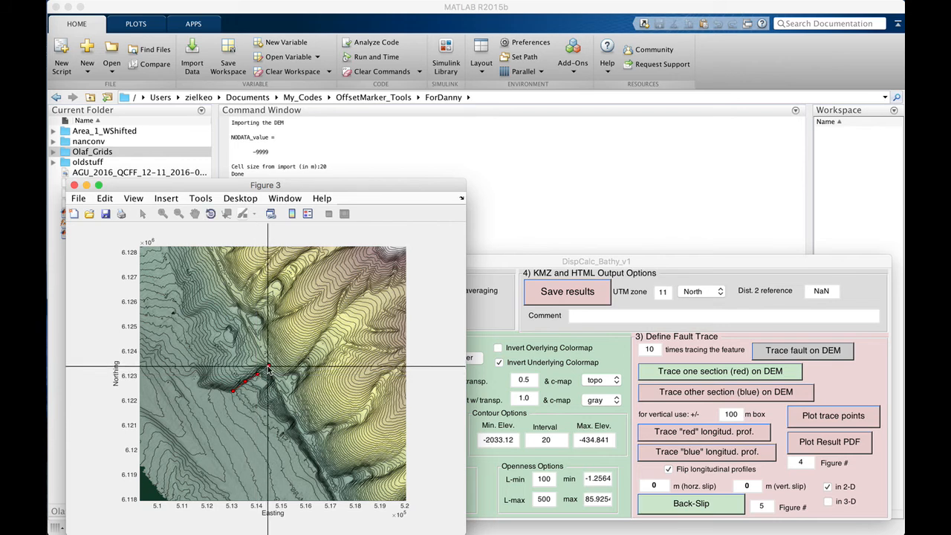
pyautogui.click(231, 389)
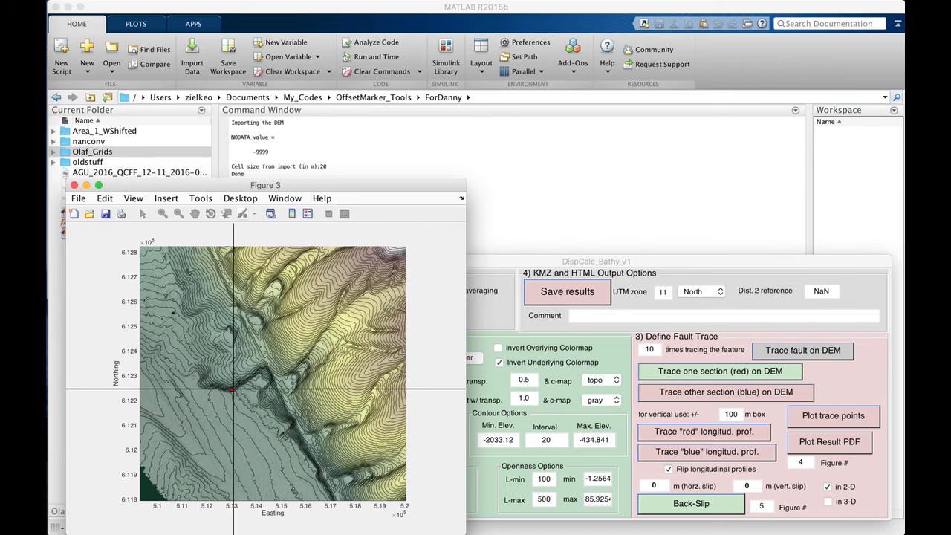
pyautogui.click(249, 378)
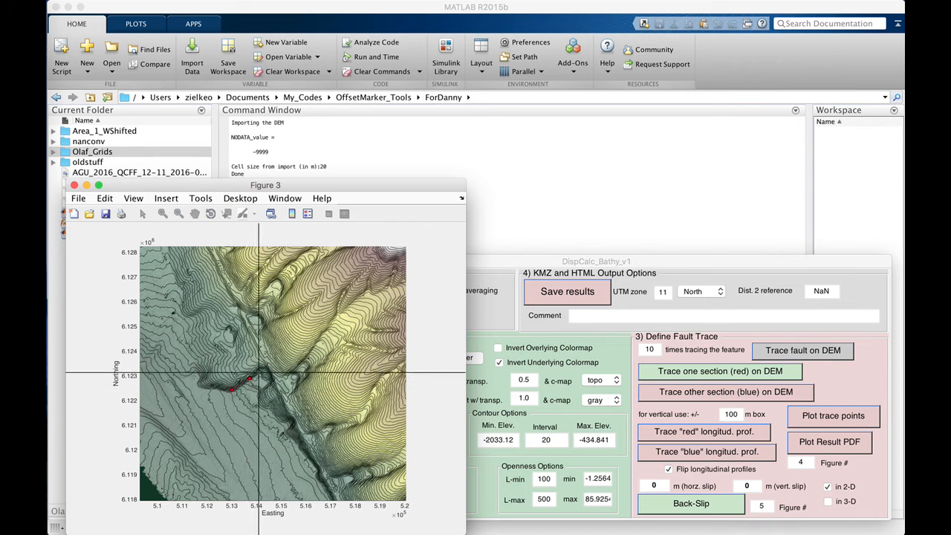
pyautogui.click(260, 372)
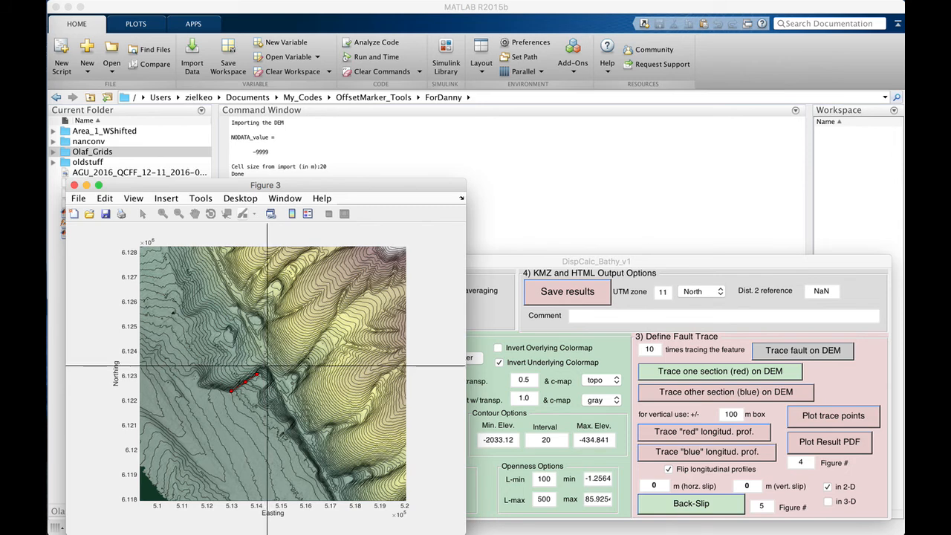
pyautogui.click(267, 365)
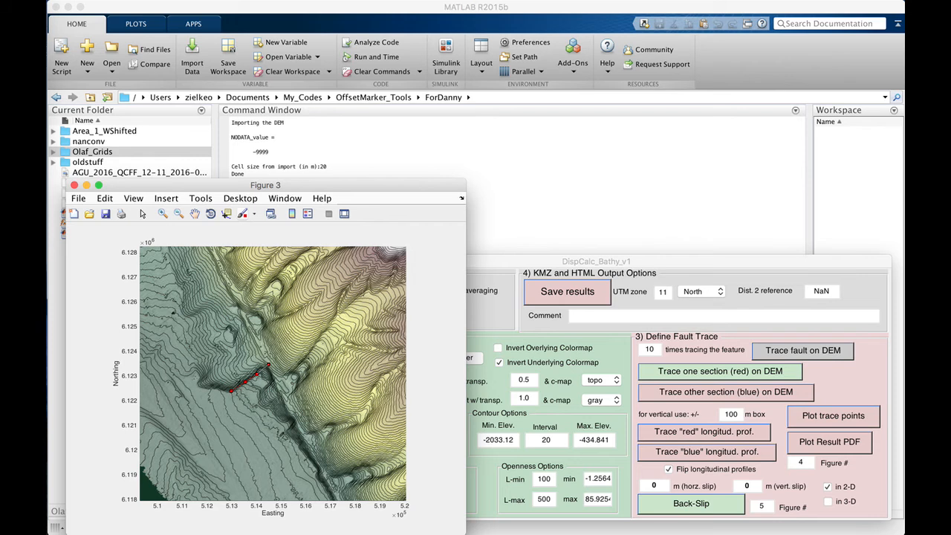
pyautogui.click(233, 390)
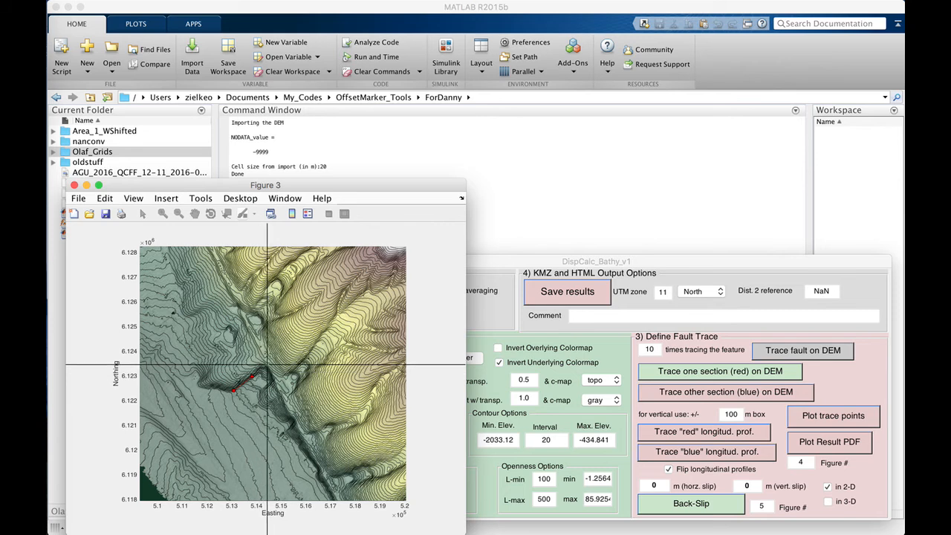
pyautogui.click(267, 365)
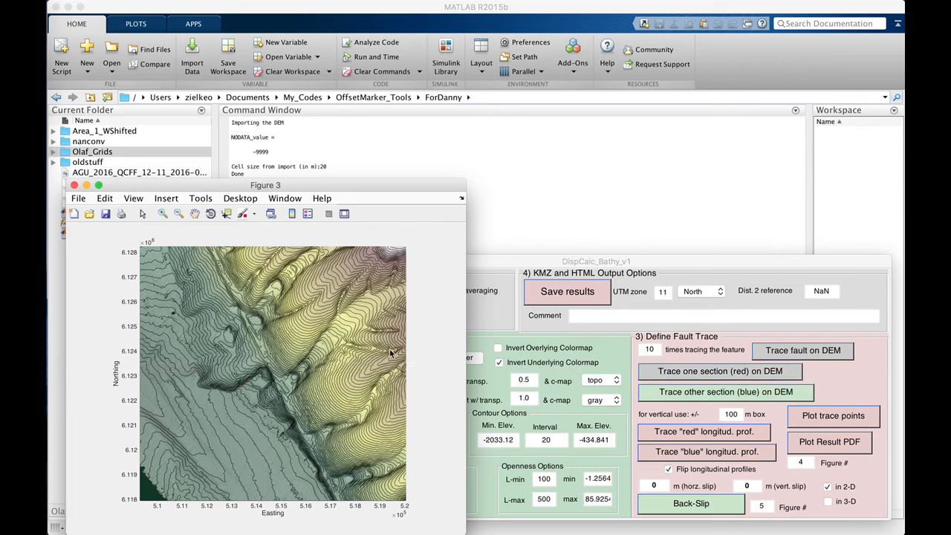
# Start tracing the other (blue) section on the DEM and trace the channel northeast of the fault downslope to the fault with four points
pyautogui.click(718, 395)
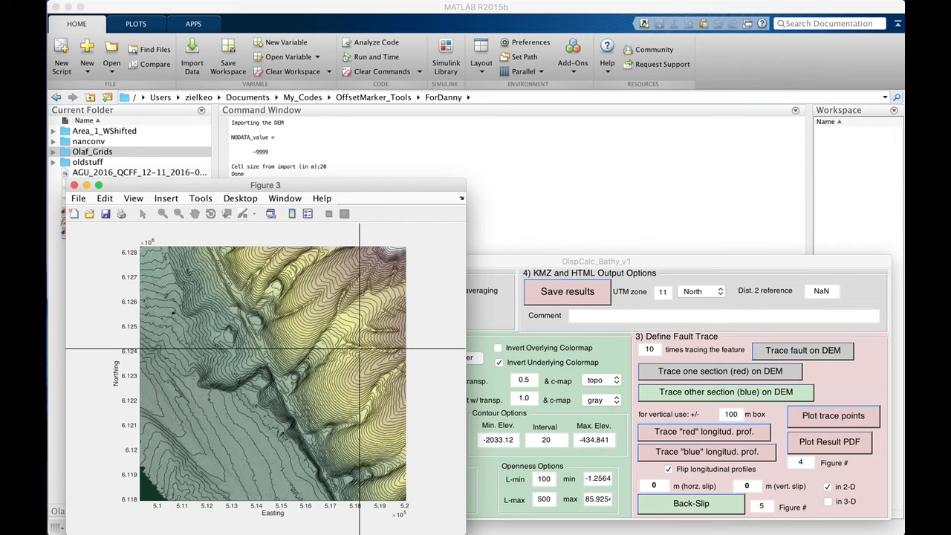
pyautogui.click(332, 325)
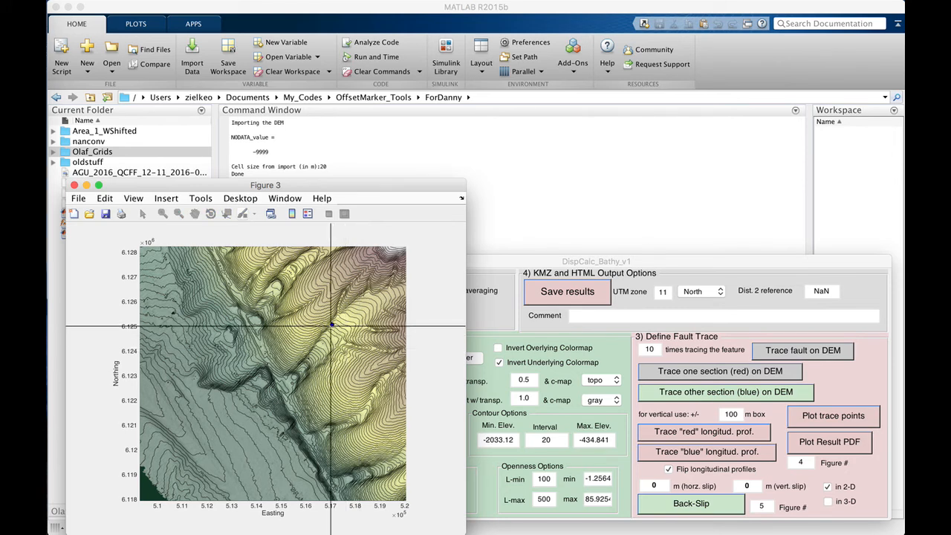
pyautogui.click(317, 342)
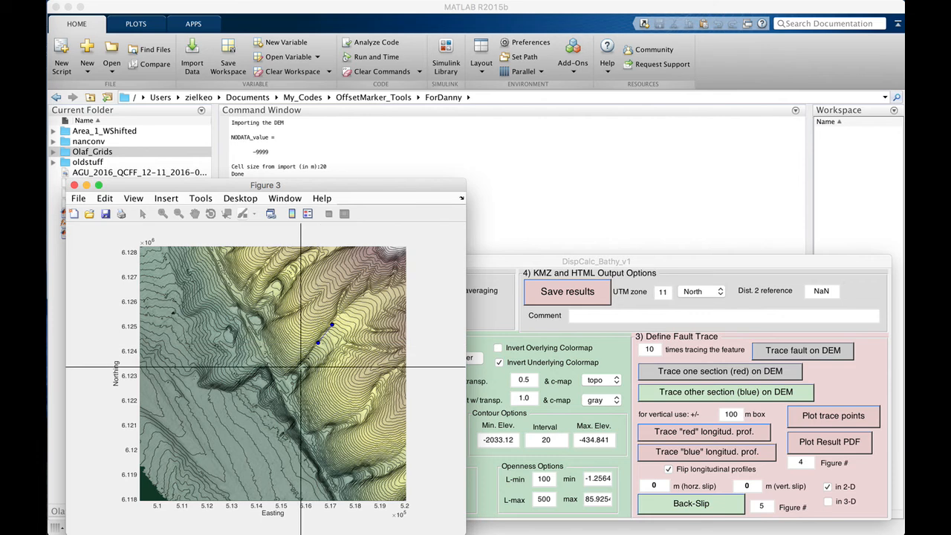
pyautogui.click(293, 372)
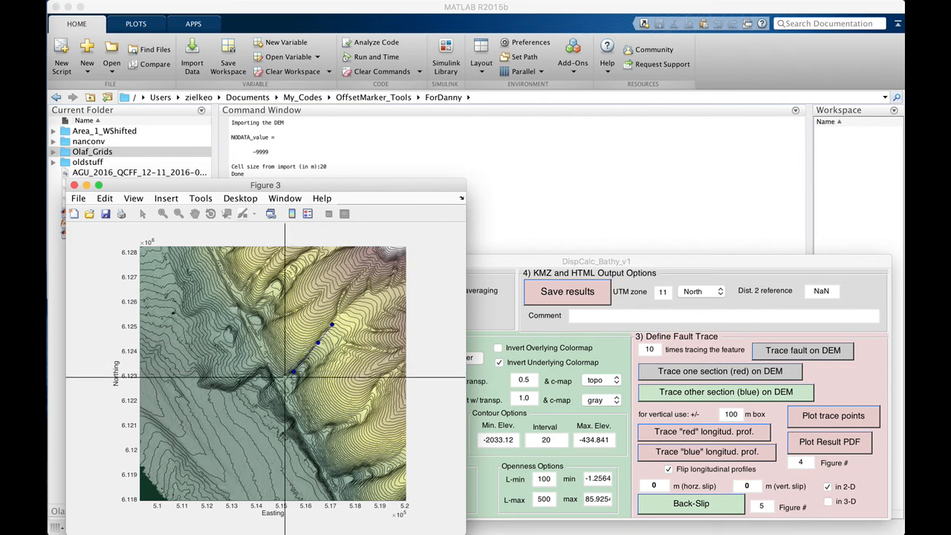
pyautogui.rightClick(277, 385)
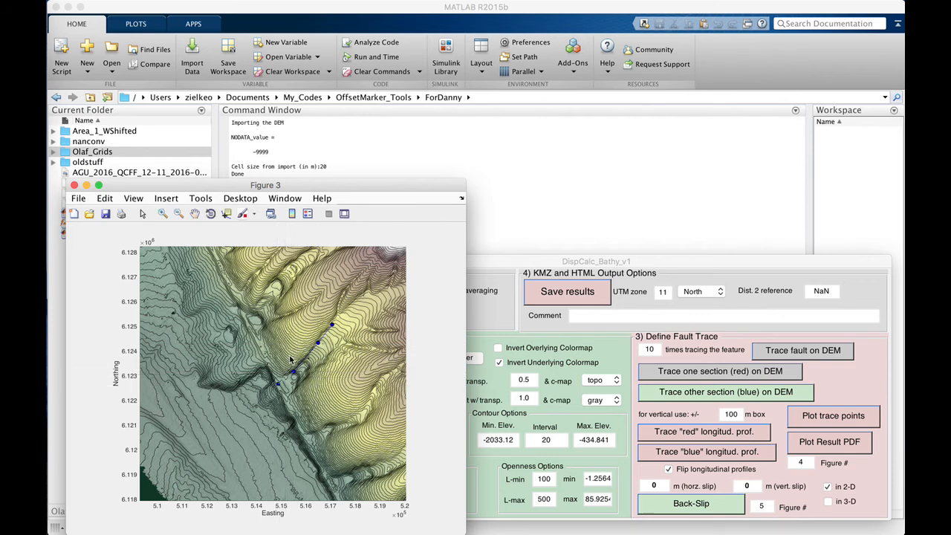
# Trace the blue section a second and third time with four points each, from about Easting 5.17 × 10^5 southwest to the fault
pyautogui.click(330, 323)
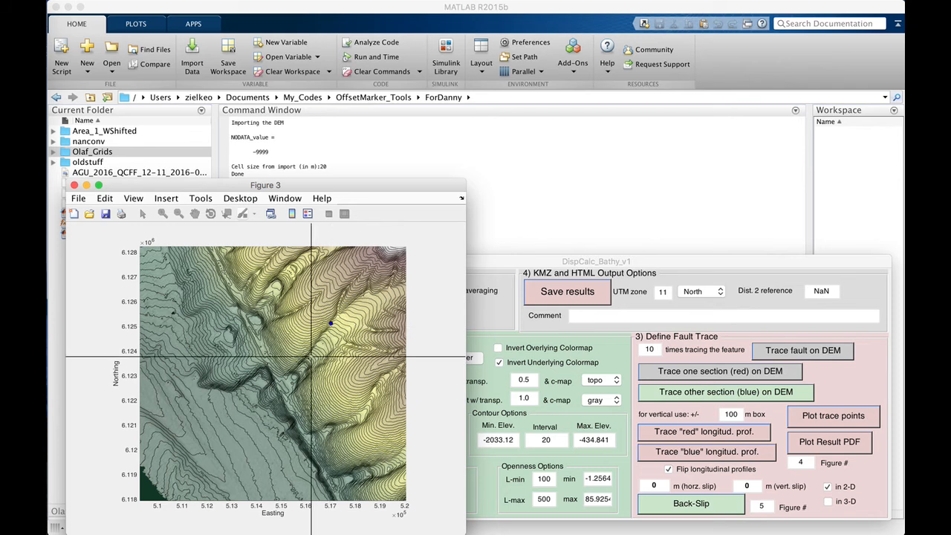
pyautogui.click(306, 354)
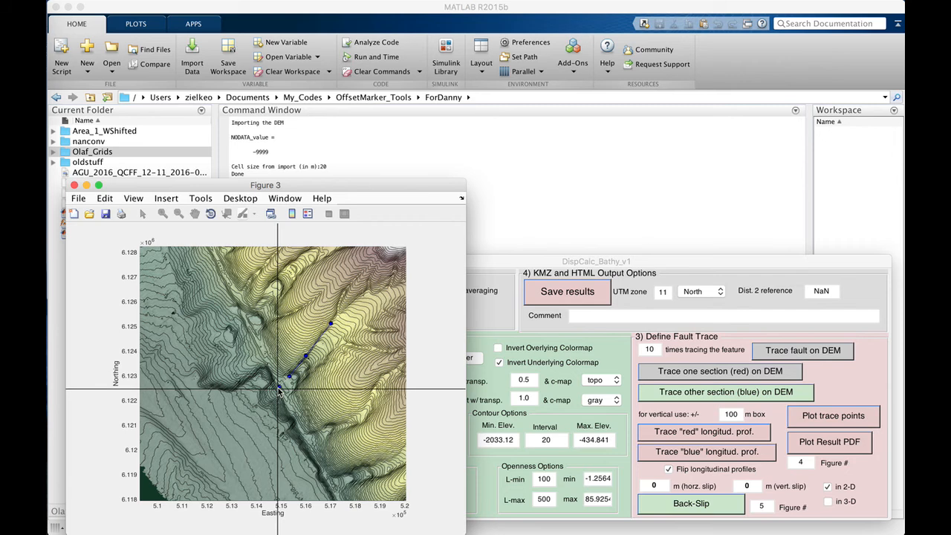
pyautogui.rightClick(277, 388)
pyautogui.click(324, 329)
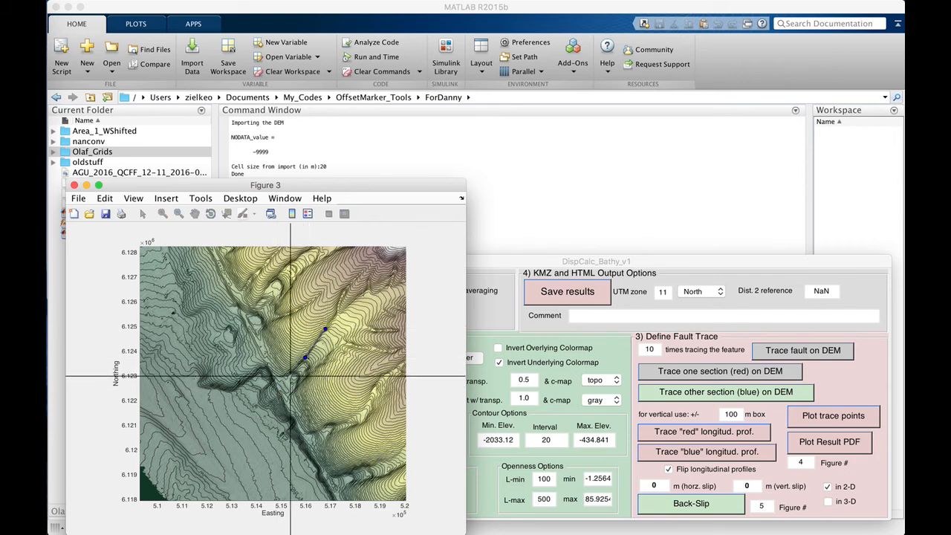
pyautogui.click(291, 375)
pyautogui.click(281, 384)
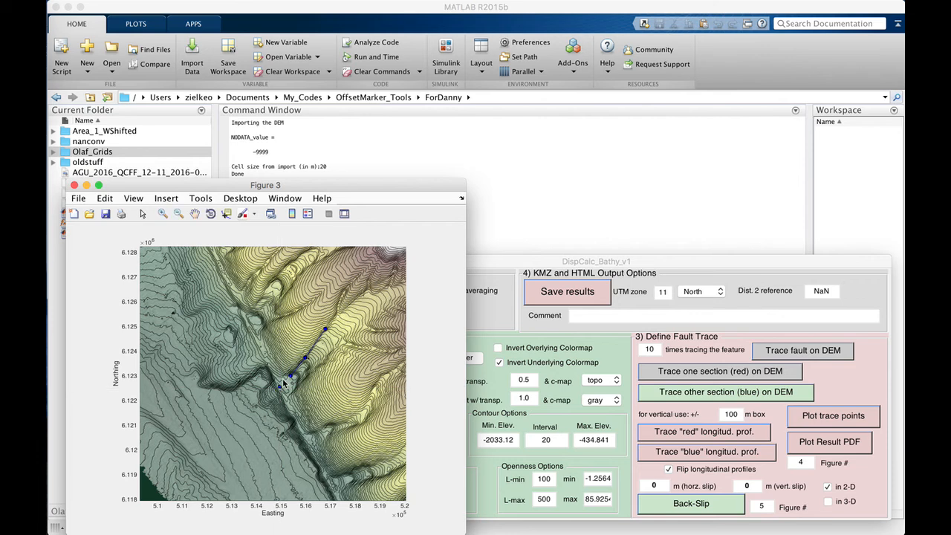
# Add the fourth and fifth blue-section tracings down the channel northeast of the fault, placing four points for each and ending at the fault
pyautogui.click(326, 327)
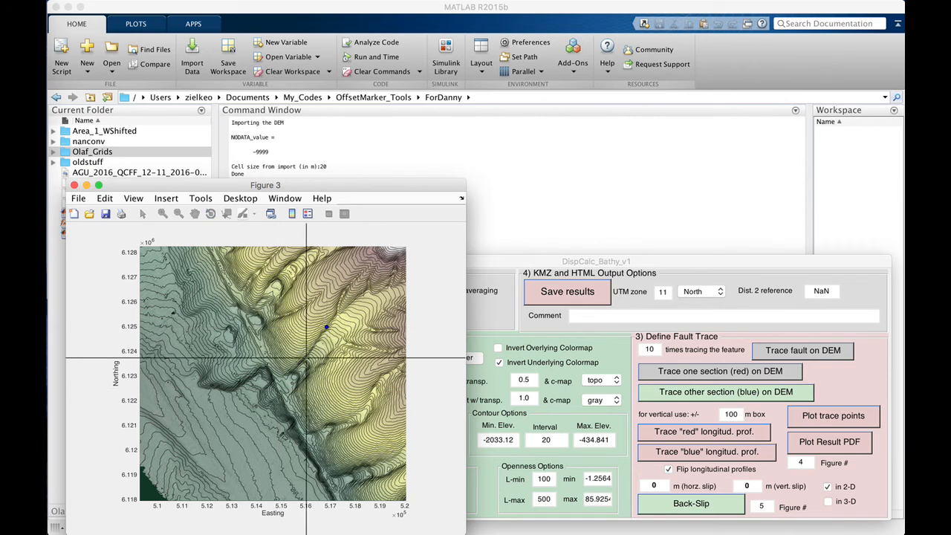
pyautogui.click(307, 355)
pyautogui.click(291, 372)
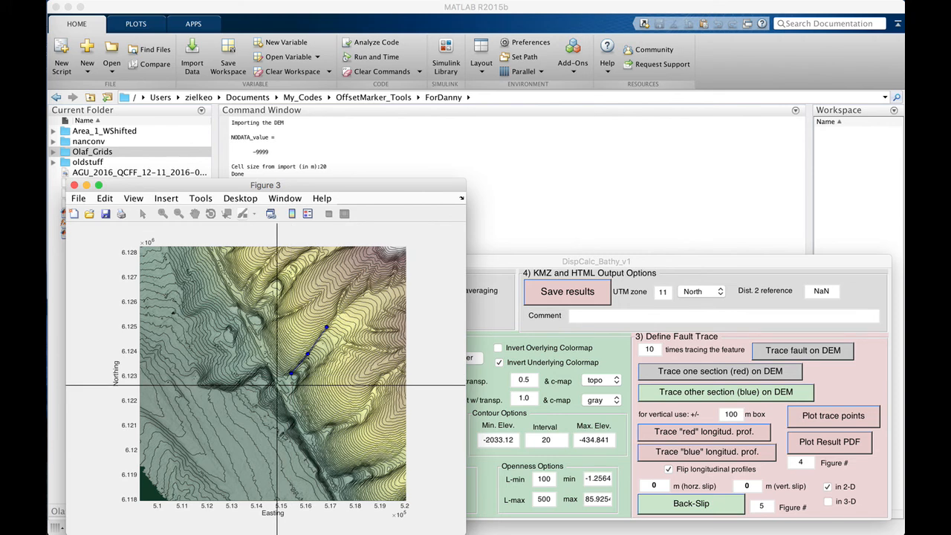
pyautogui.click(277, 384)
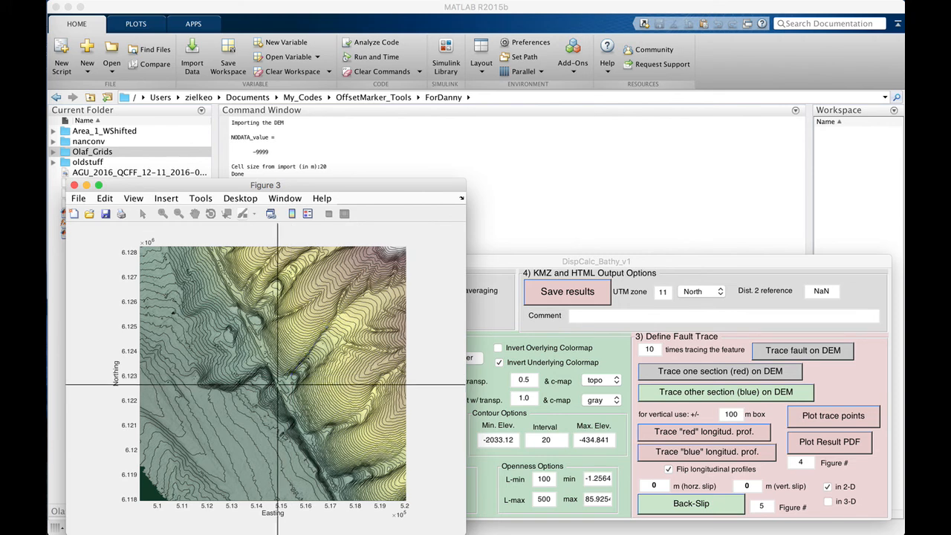
pyautogui.click(325, 329)
pyautogui.click(304, 359)
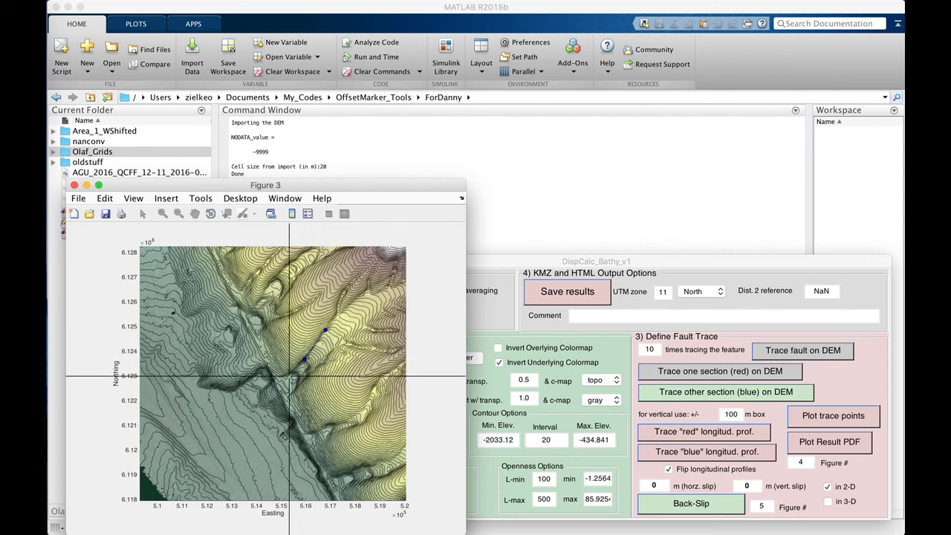
pyautogui.click(289, 376)
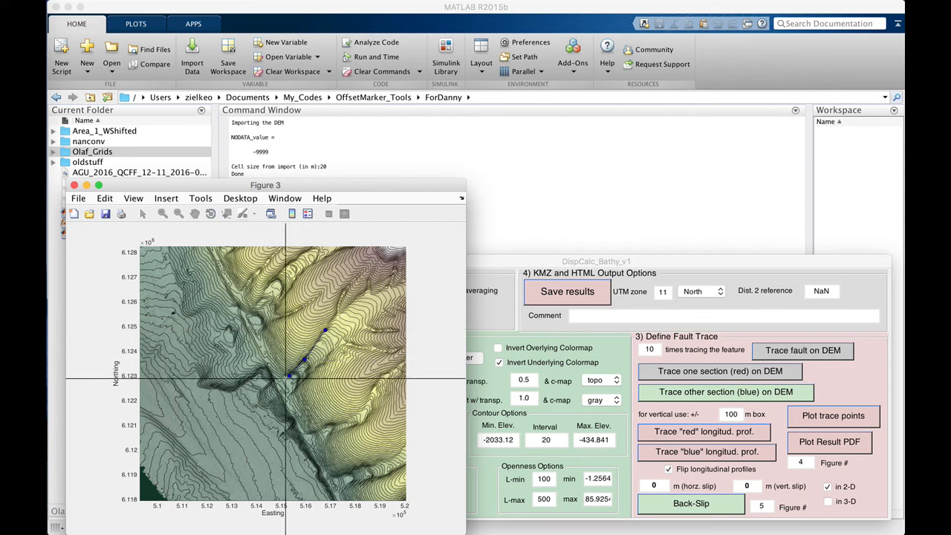
pyautogui.click(279, 385)
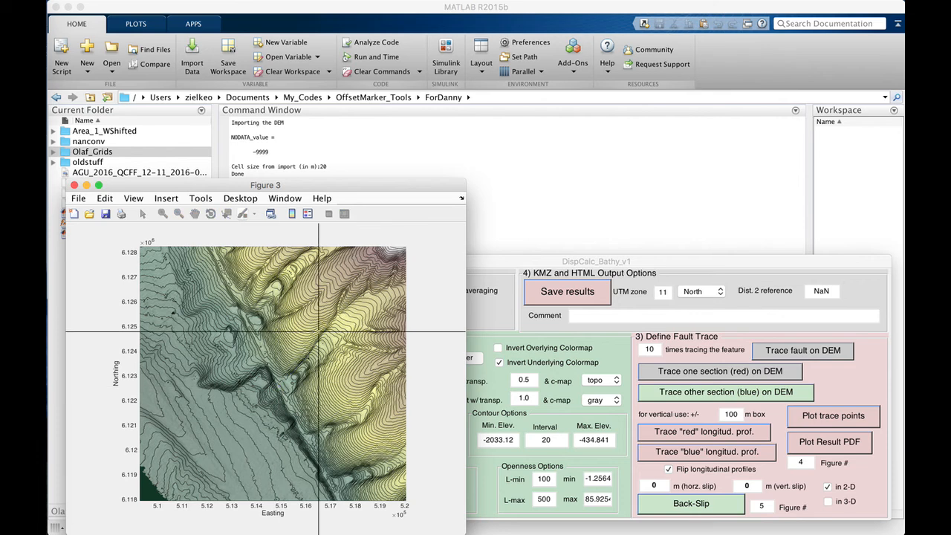
# Add the sixth and seventh blue-section tracings down the same channel to the fault, using four points for one and five for the other
pyautogui.click(324, 330)
pyautogui.click(301, 361)
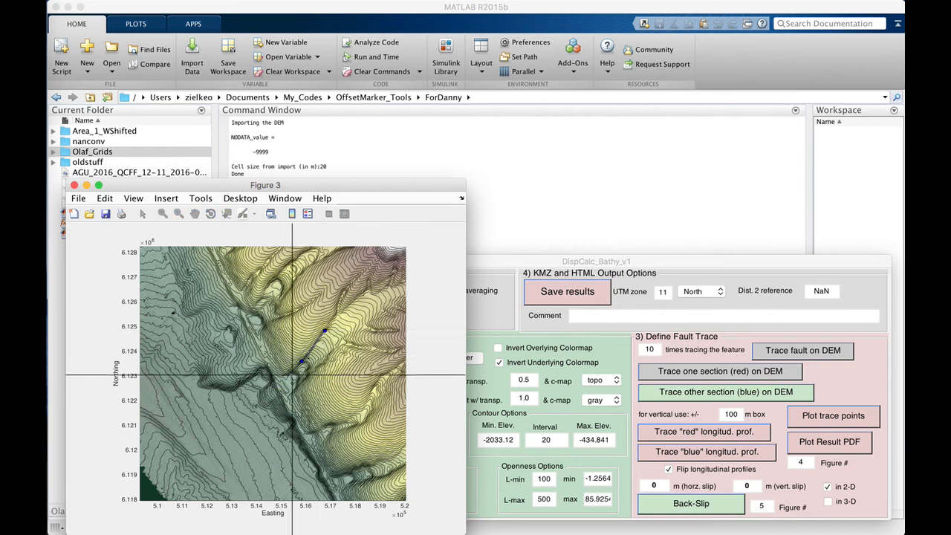
pyautogui.click(290, 376)
pyautogui.click(279, 384)
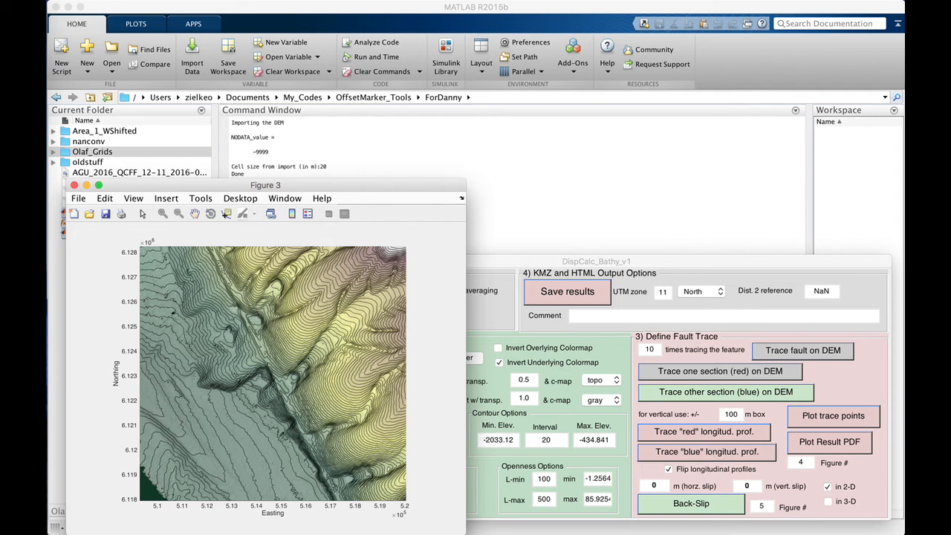
pyautogui.click(322, 333)
pyautogui.click(311, 350)
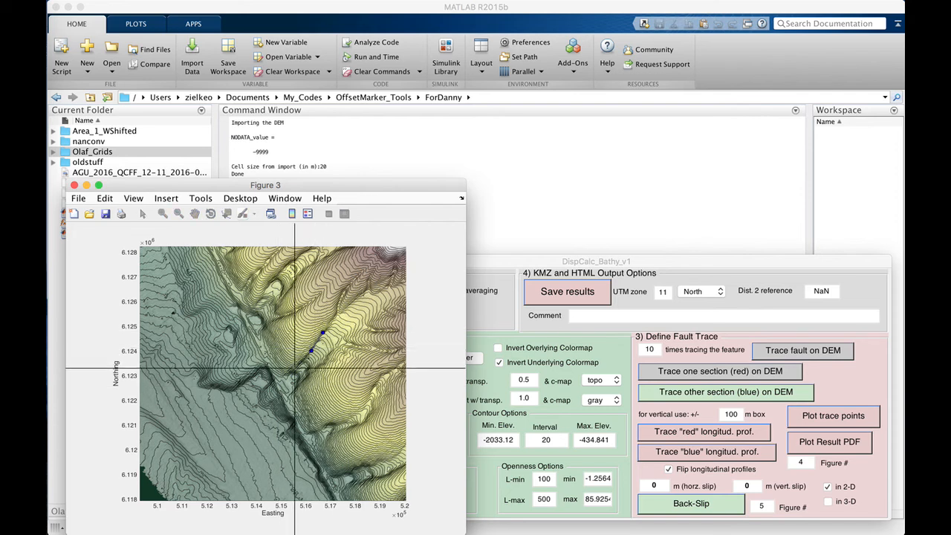
pyautogui.click(294, 370)
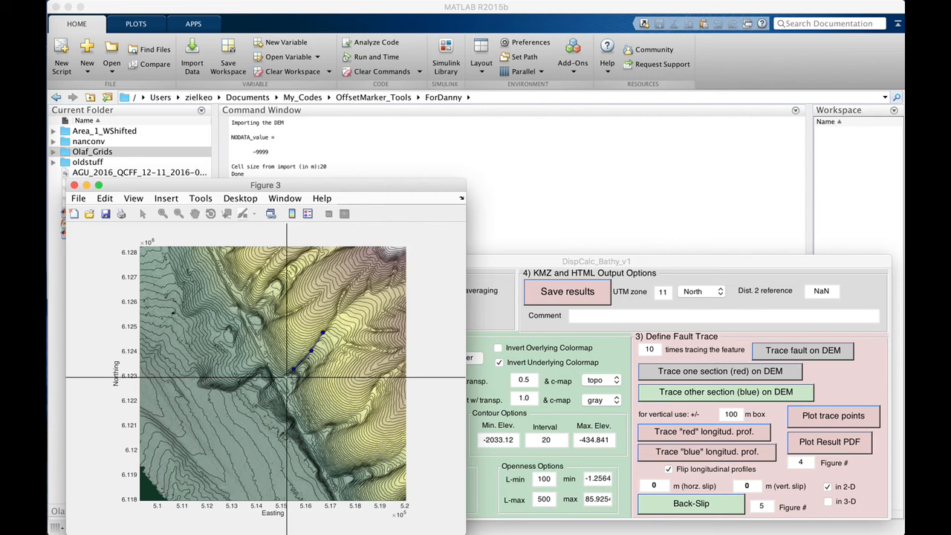
pyautogui.press('Return')
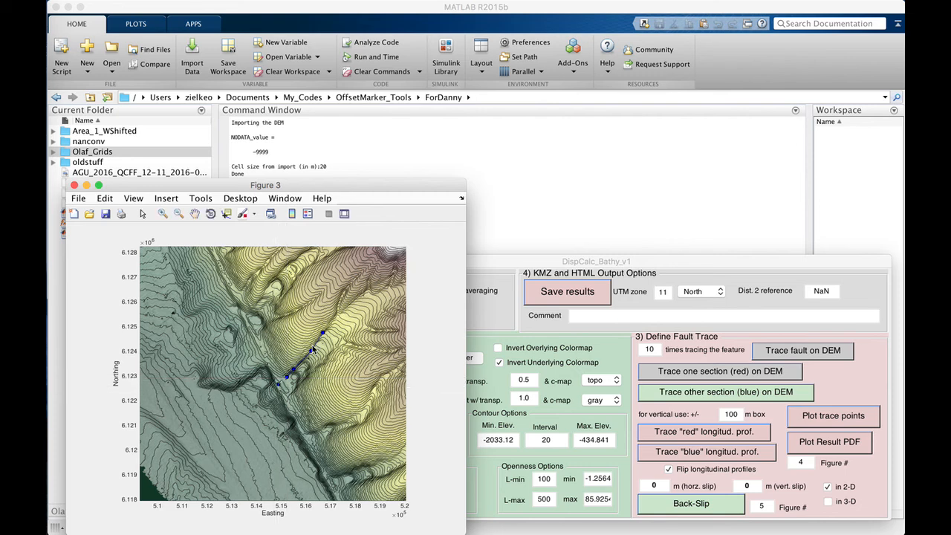
# Add the eighth and ninth blue-section tracings down the channel northeast of the fault, placing points from about Easting 5.17 × 10^5 to the fault
pyautogui.click(321, 333)
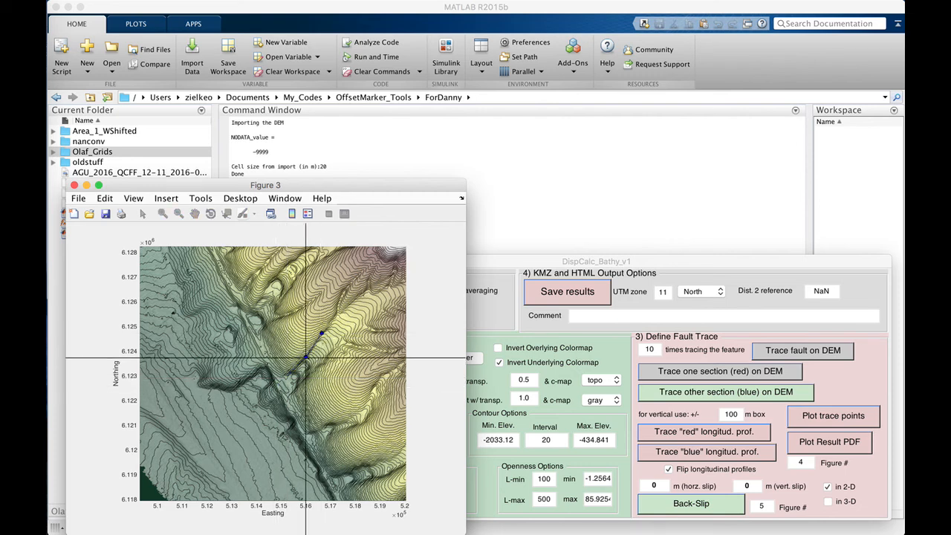
pyautogui.click(291, 373)
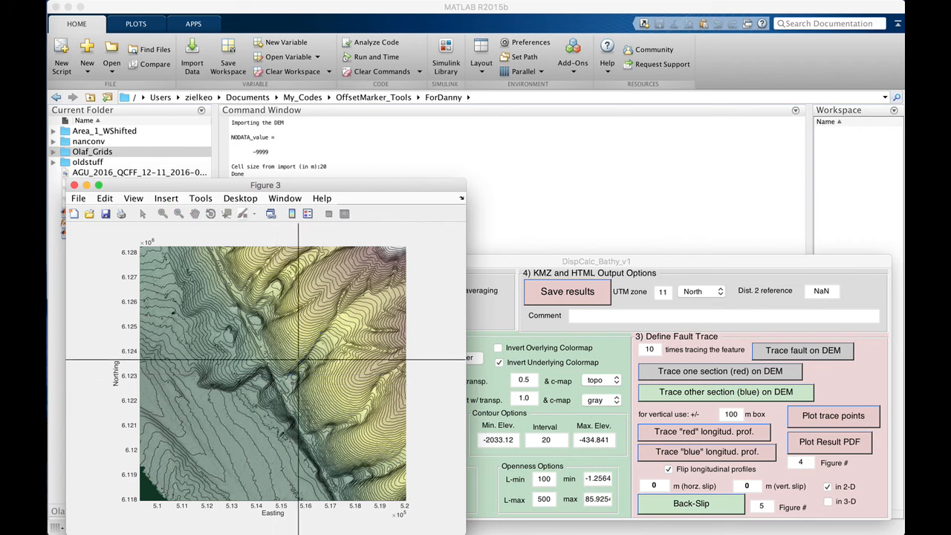
pyautogui.click(321, 337)
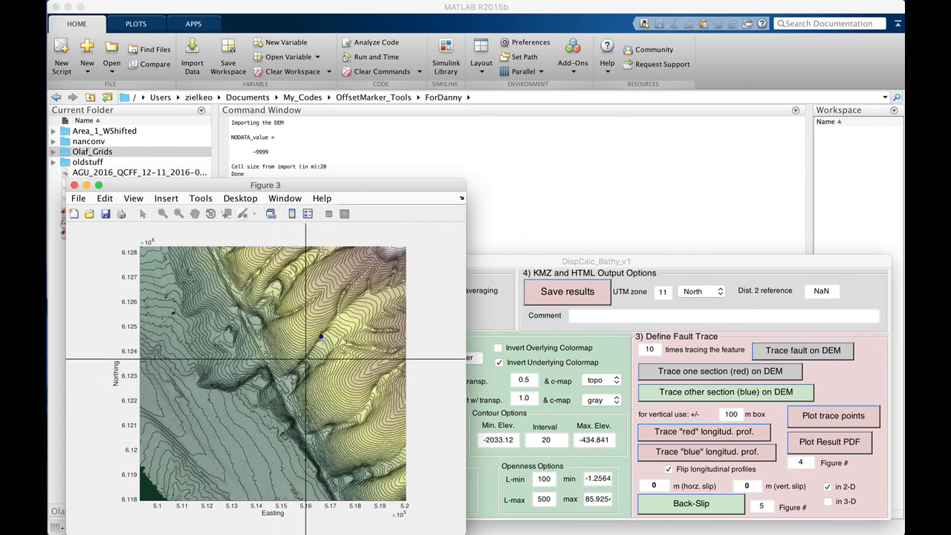
pyautogui.click(301, 362)
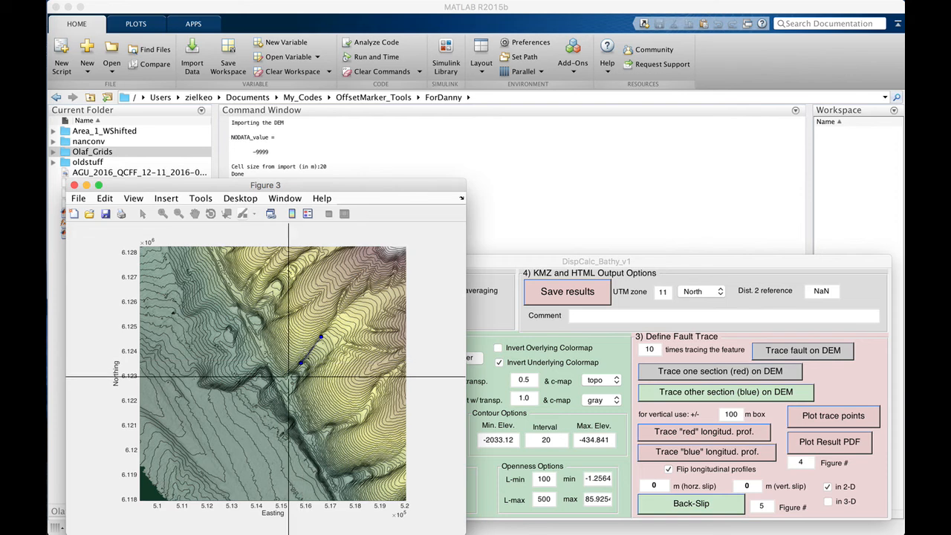
pyautogui.click(289, 375)
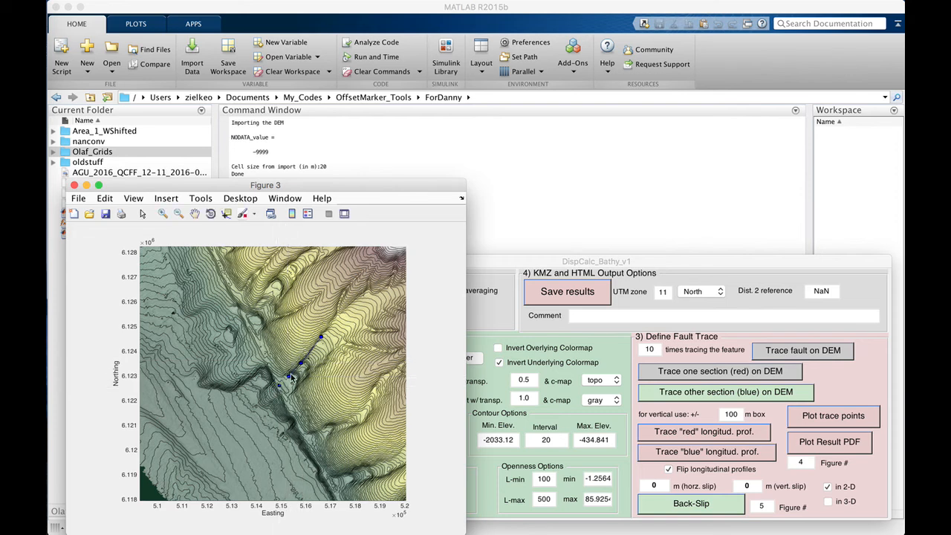
pyautogui.click(292, 369)
# Complete the tenth blue-section tracing with four points down the channel, ending at the fault
pyautogui.click(321, 335)
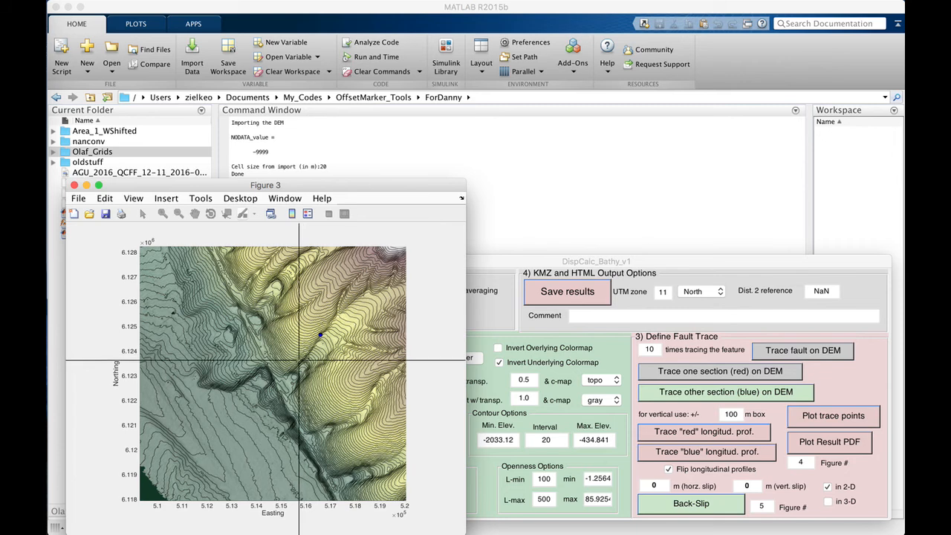
pyautogui.click(298, 365)
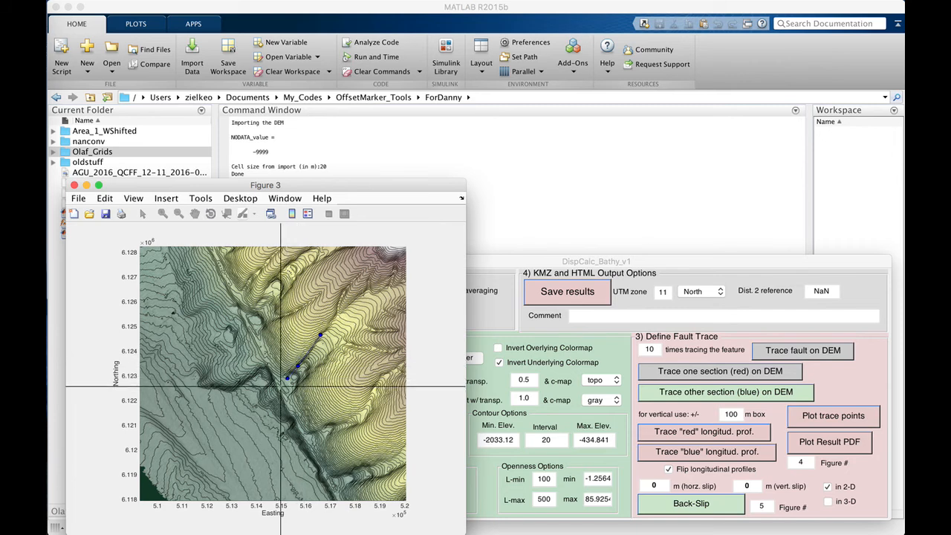
pyautogui.click(287, 377)
pyautogui.press('Return')
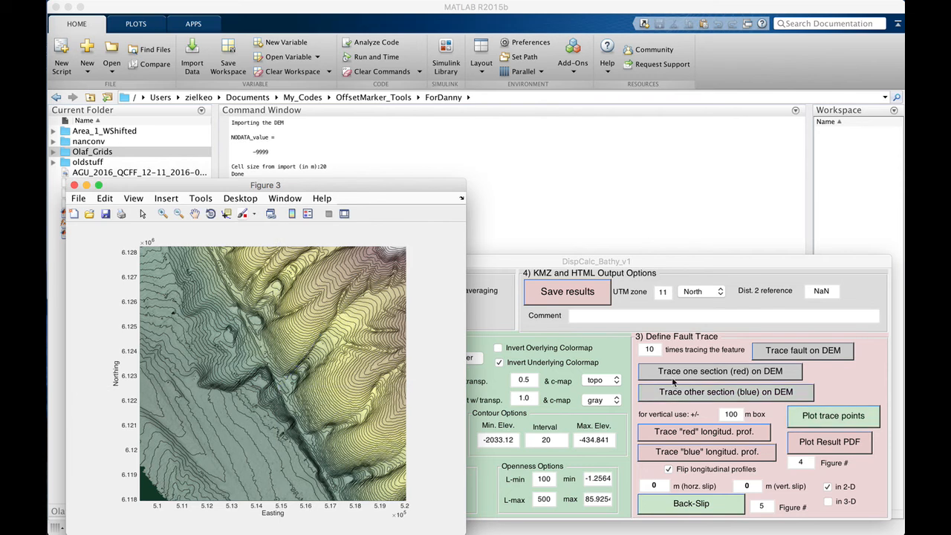
# Plot the trace points and place the longitudinal profile figure beside the map to compare both sections
pyautogui.click(808, 416)
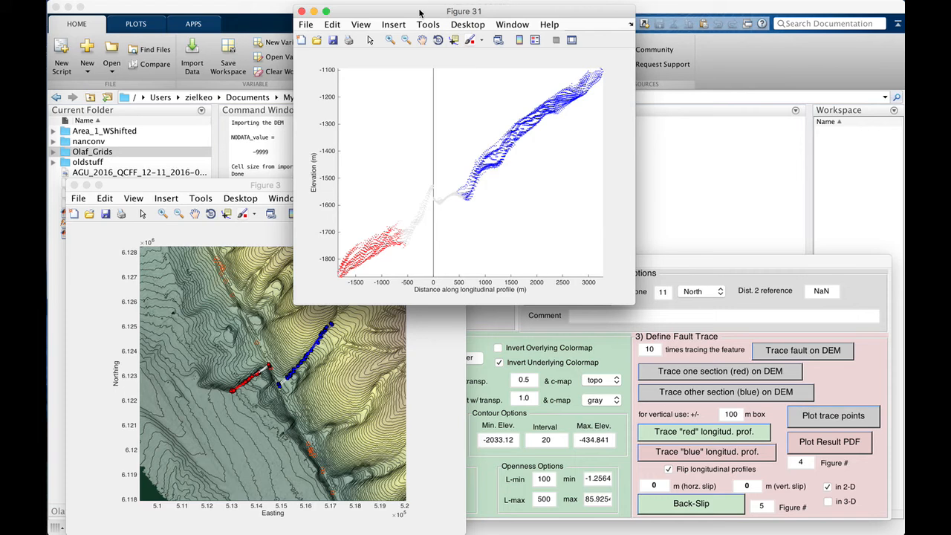
pyautogui.moveTo(419, 12); pyautogui.dragTo(589, 21)
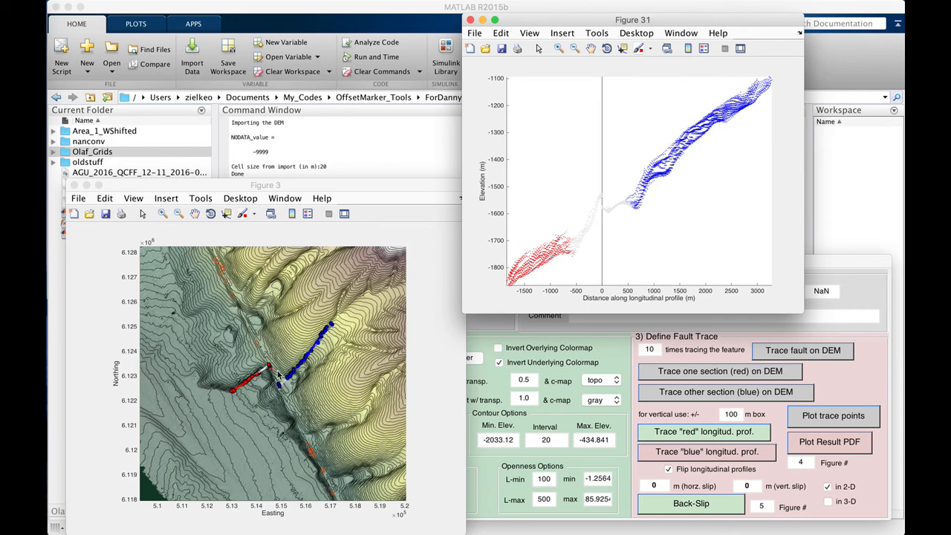
pyautogui.moveTo(614, 20); pyautogui.dragTo(577, 19)
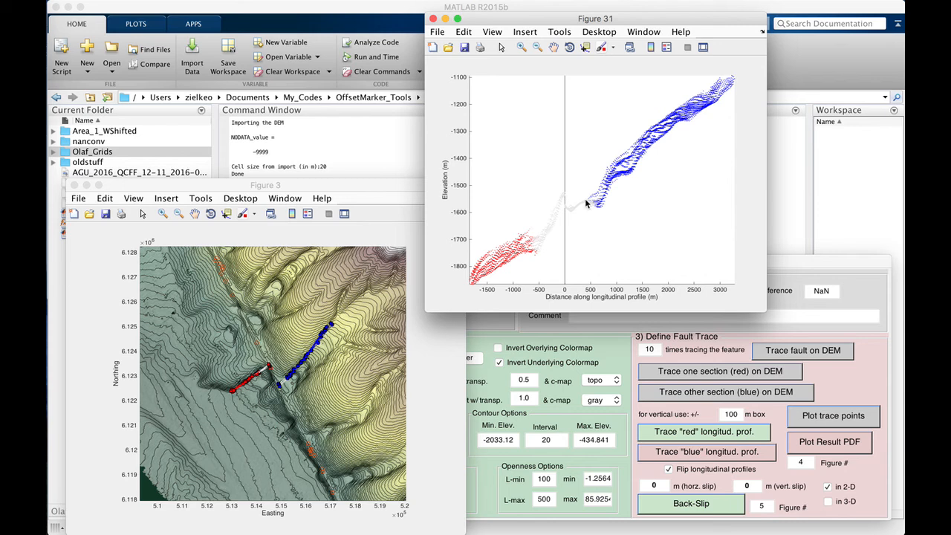
pyautogui.click(280, 385)
# Start tracing the red longitudinal profile, marking two points per trace along the red points' lower edge, from about -1700 m to about -750 m distance
pyautogui.click(678, 433)
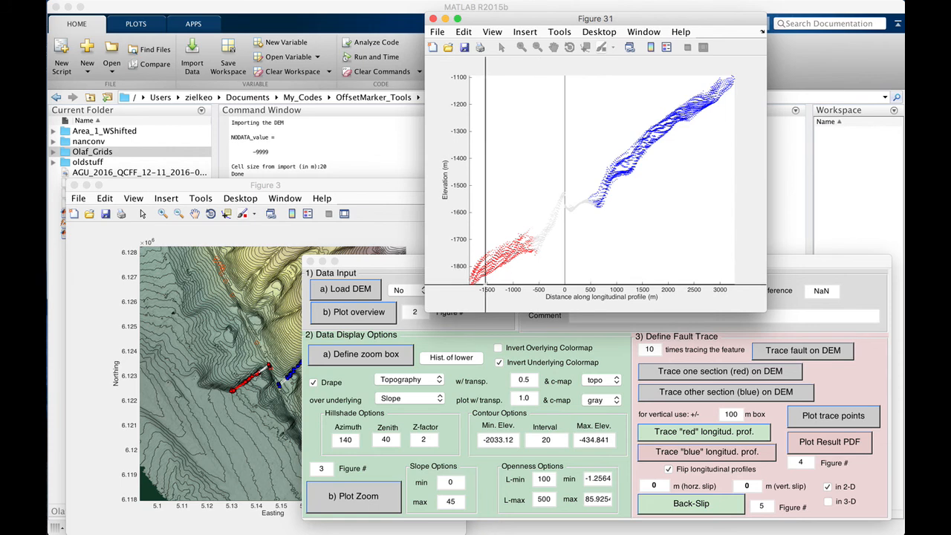
pyautogui.click(475, 281)
pyautogui.click(522, 252)
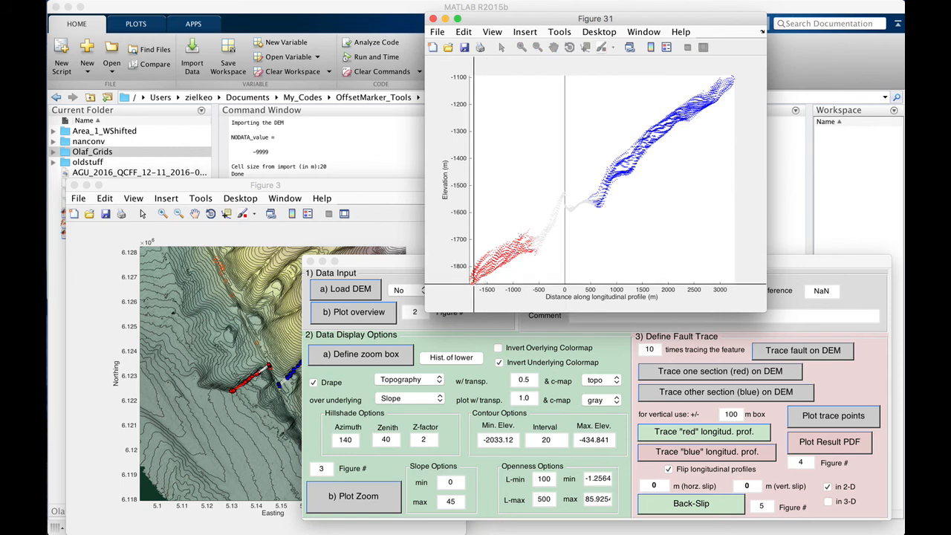
pyautogui.click(474, 281)
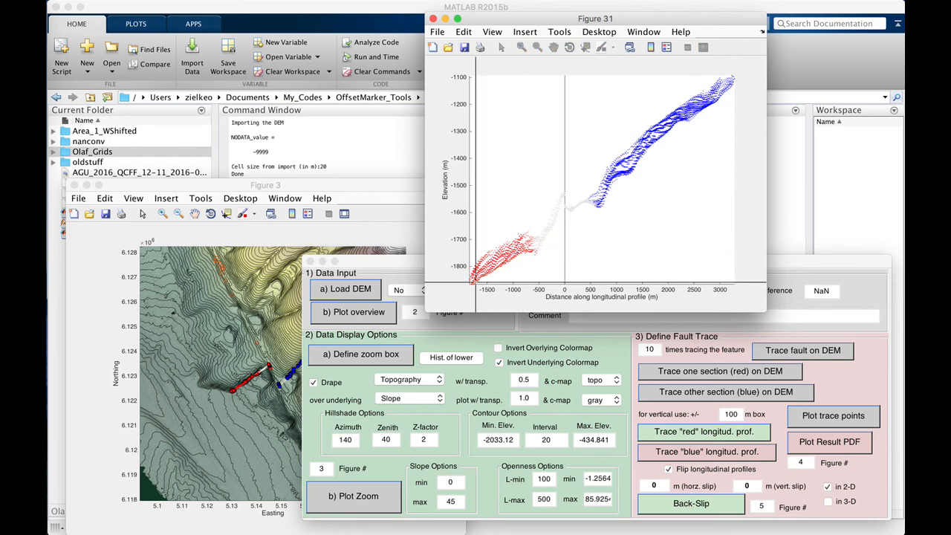
pyautogui.click(475, 280)
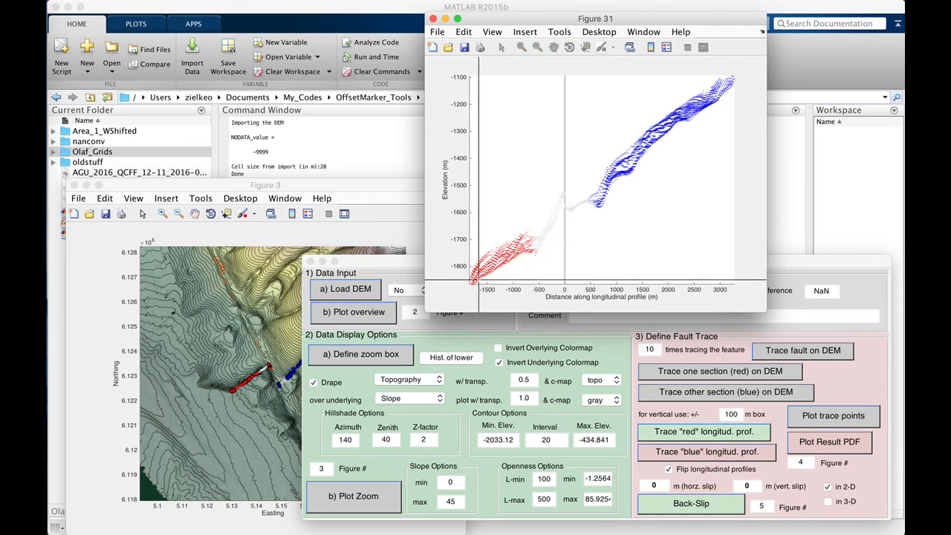
pyautogui.click(477, 279)
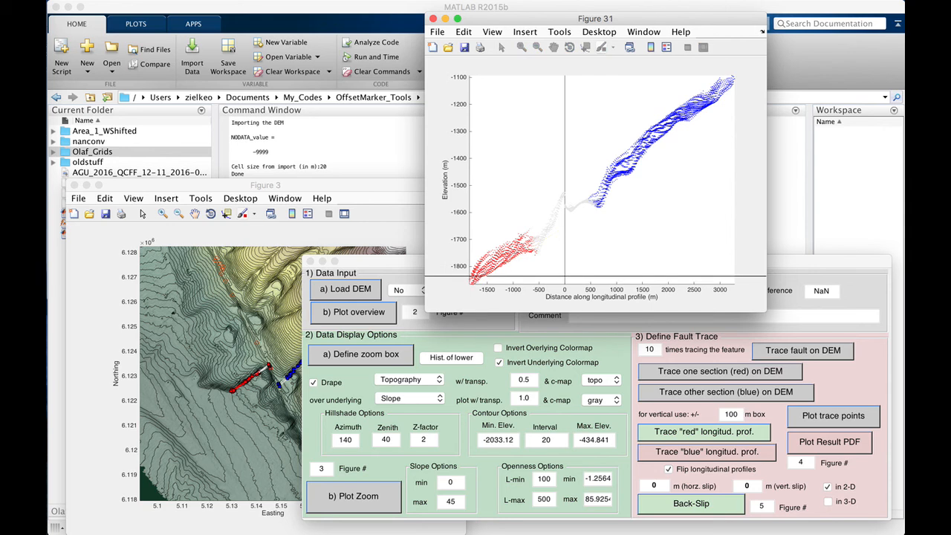
pyautogui.click(479, 278)
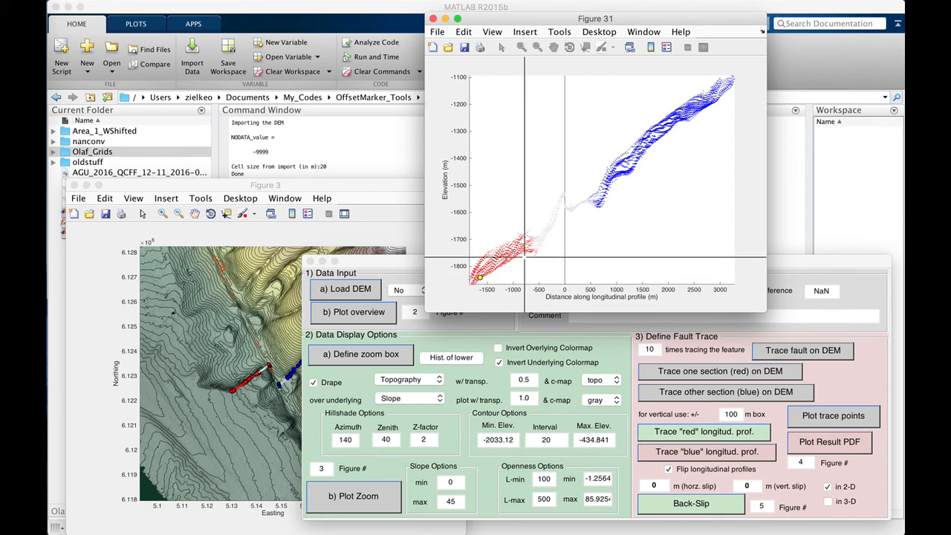
# Complete the remaining red longitudinal profile tracings along the lower edge of the red points, two points each, for ten in all
pyautogui.click(476, 280)
pyautogui.click(479, 279)
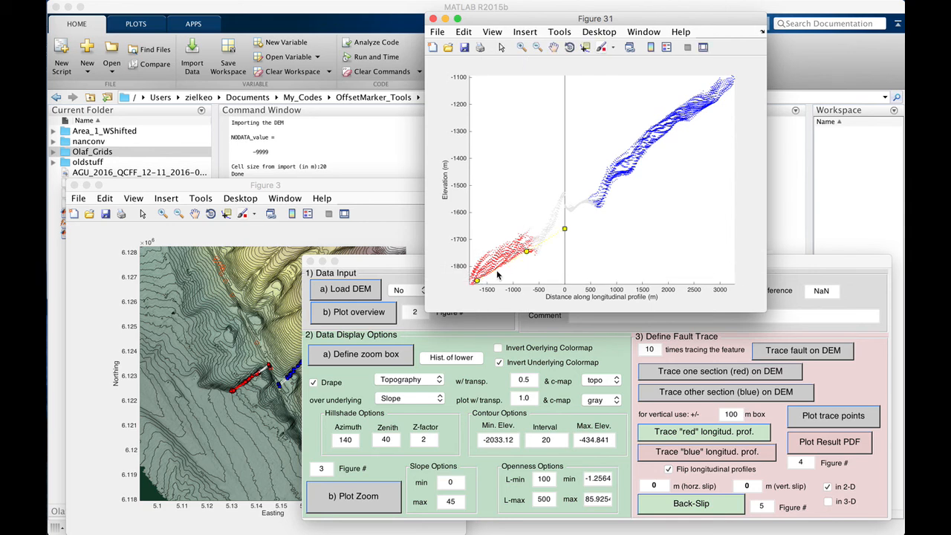
pyautogui.click(474, 280)
pyautogui.click(476, 281)
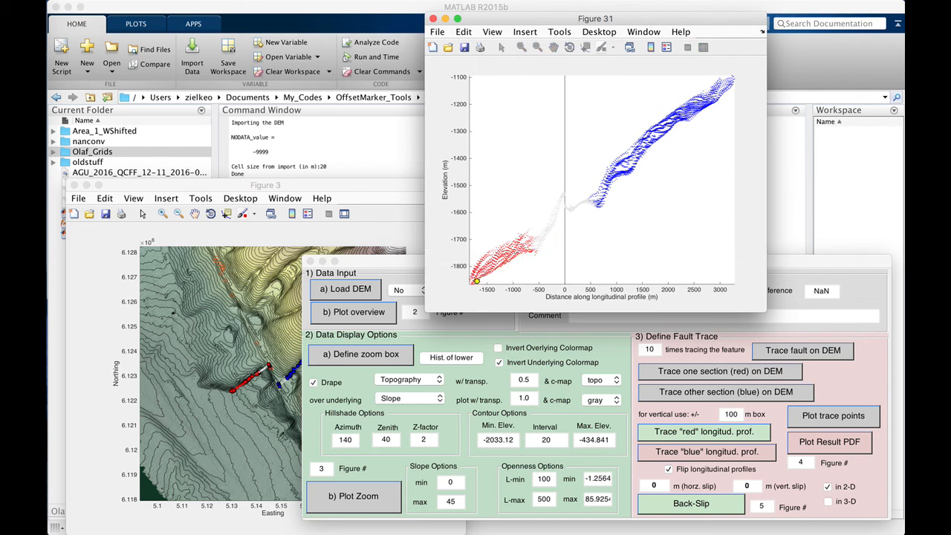
pyautogui.click(474, 280)
pyautogui.press('Return')
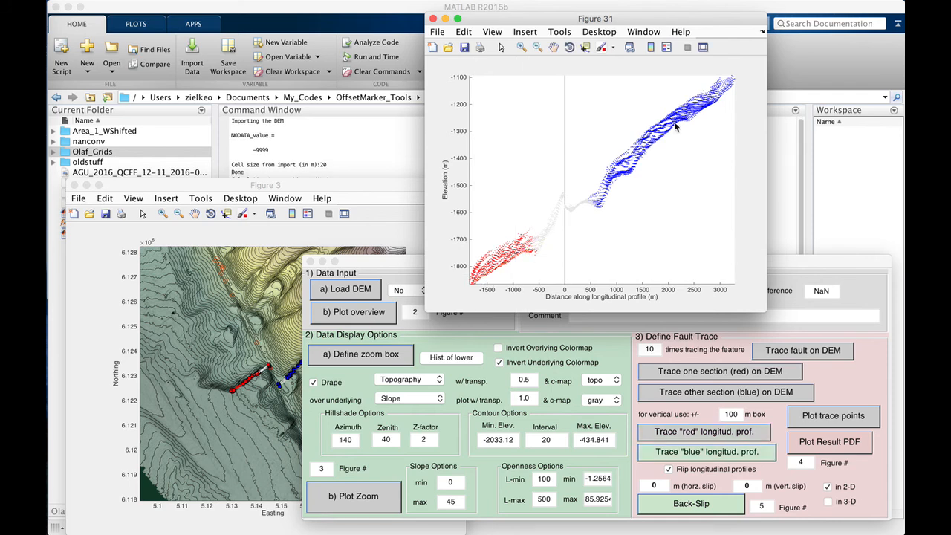
# Start tracing the blue longitudinal profile with two points per trace along its lower edge, from about 1700 m down to about 600 m distance
pyautogui.click(683, 452)
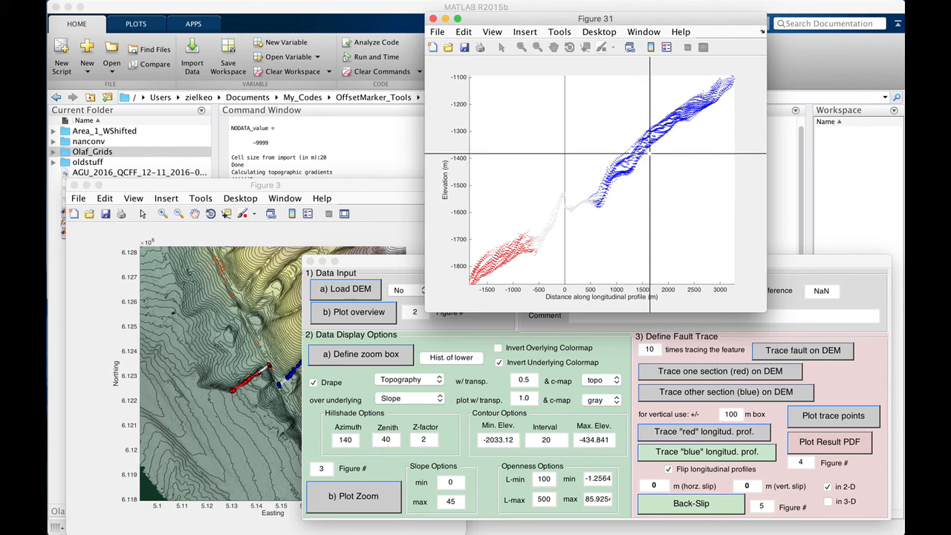
pyautogui.click(648, 147)
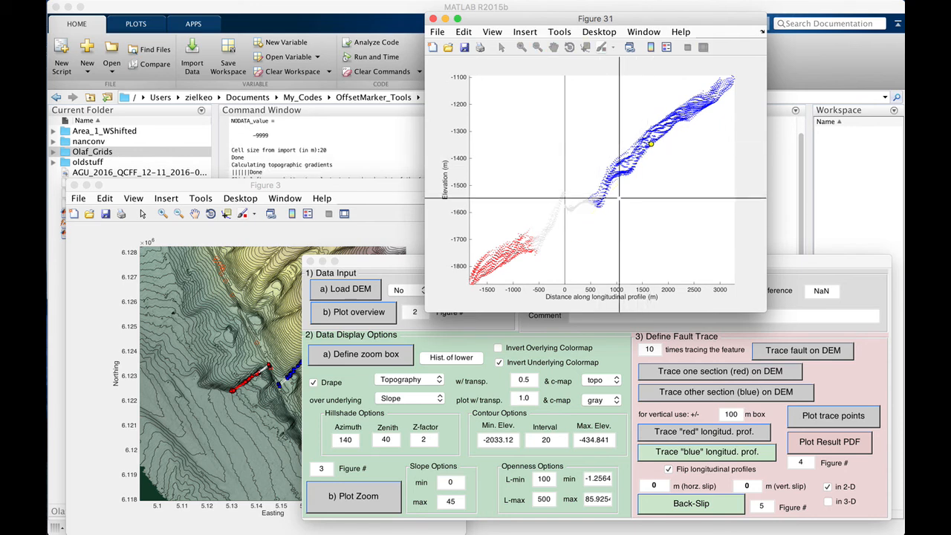
pyautogui.click(599, 204)
pyautogui.click(655, 137)
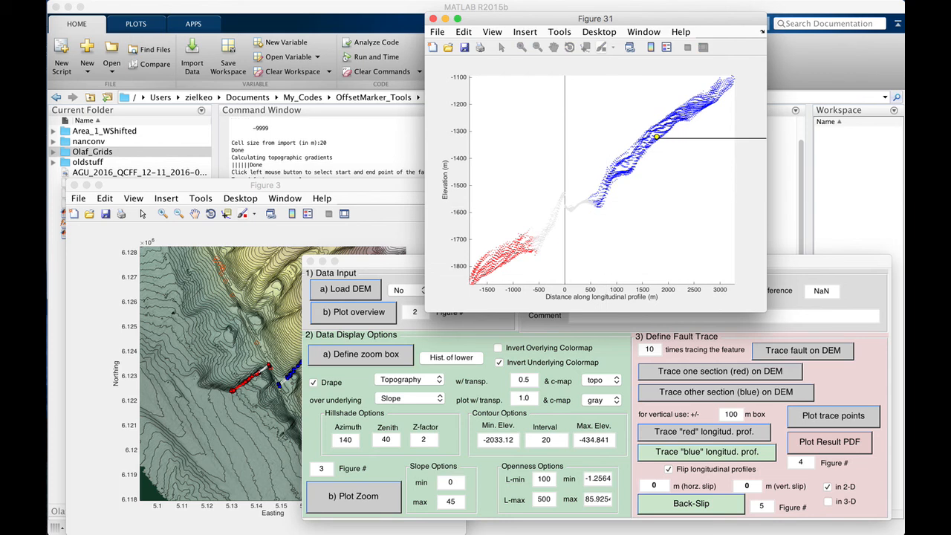
pyautogui.click(598, 205)
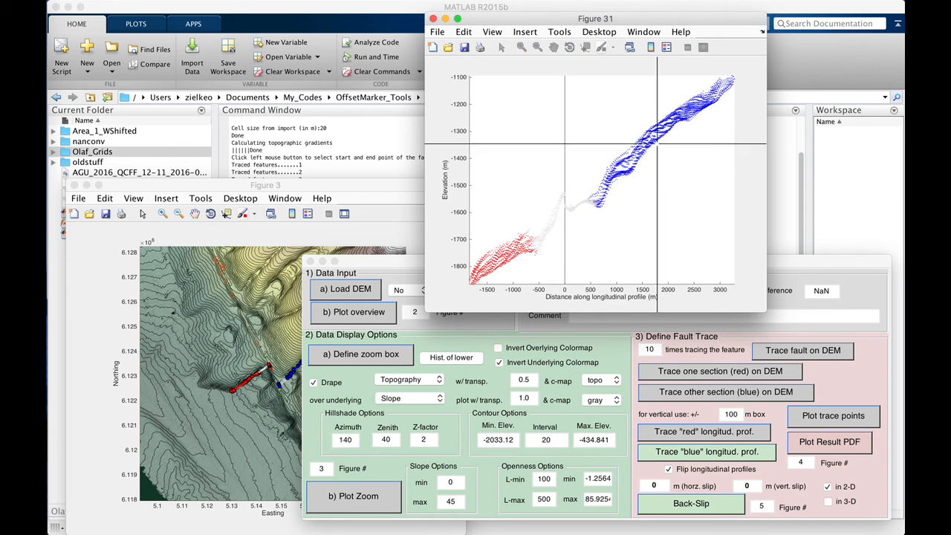
pyautogui.click(658, 138)
pyautogui.click(593, 207)
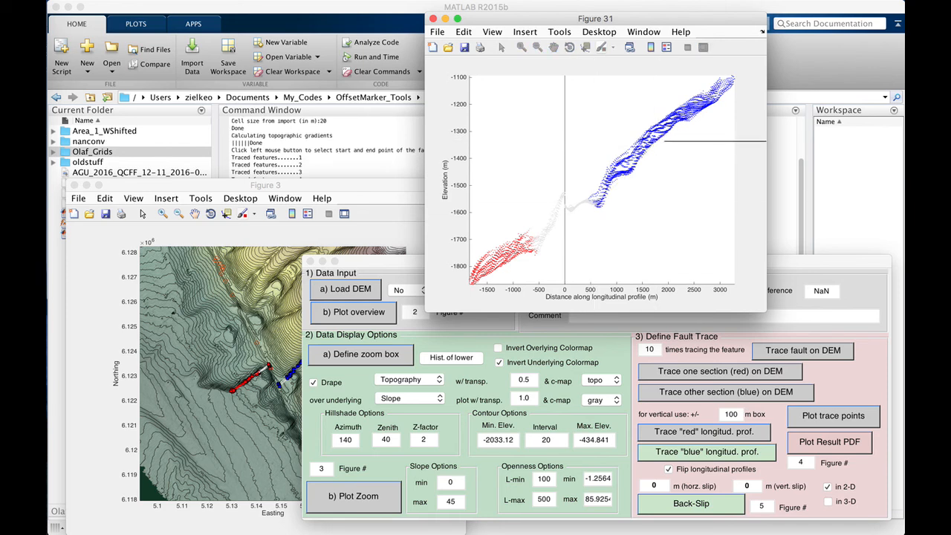
# Complete the remaining blue longitudinal profile tracings, two points each, from about 2000 m down to about 600 m distance, for ten in all
pyautogui.click(663, 137)
pyautogui.click(664, 132)
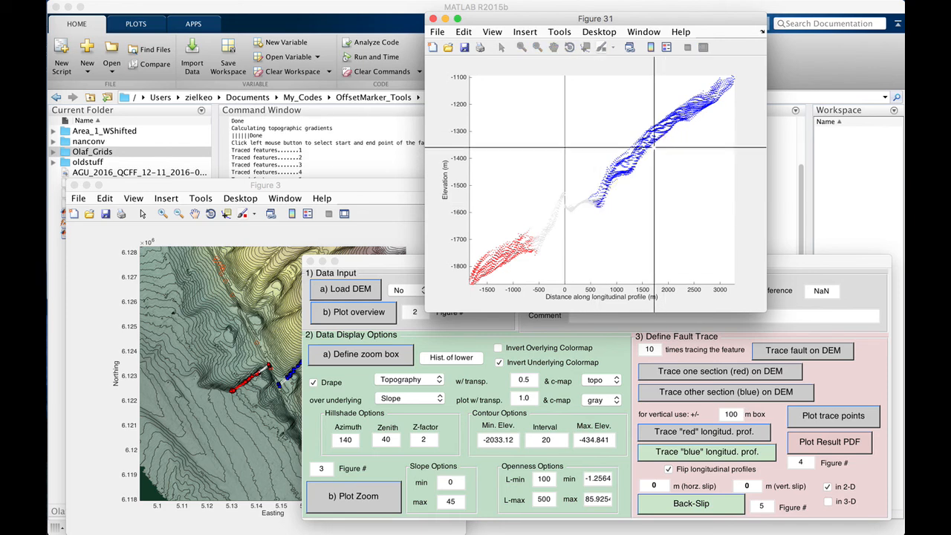
pyautogui.click(598, 208)
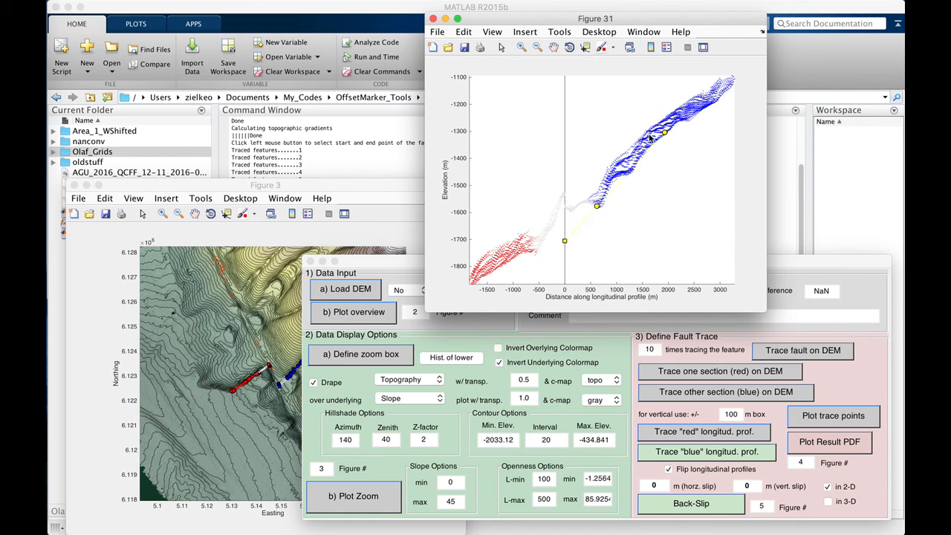
pyautogui.click(670, 128)
pyautogui.click(598, 208)
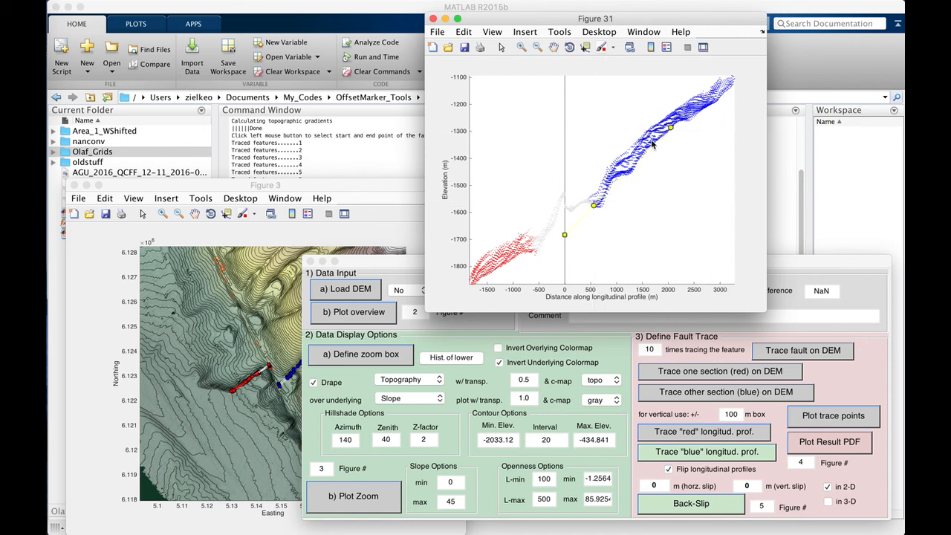
pyautogui.click(668, 130)
pyautogui.click(592, 203)
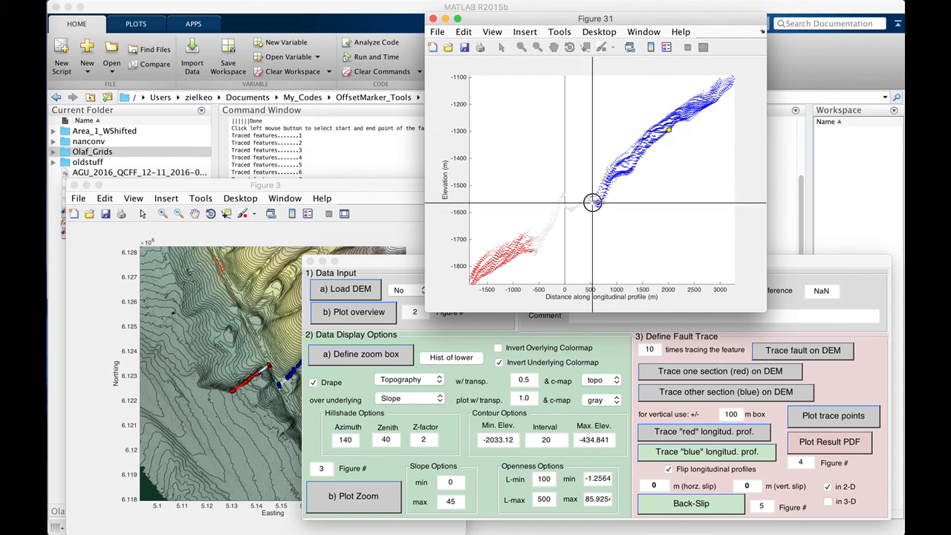
pyautogui.click(694, 119)
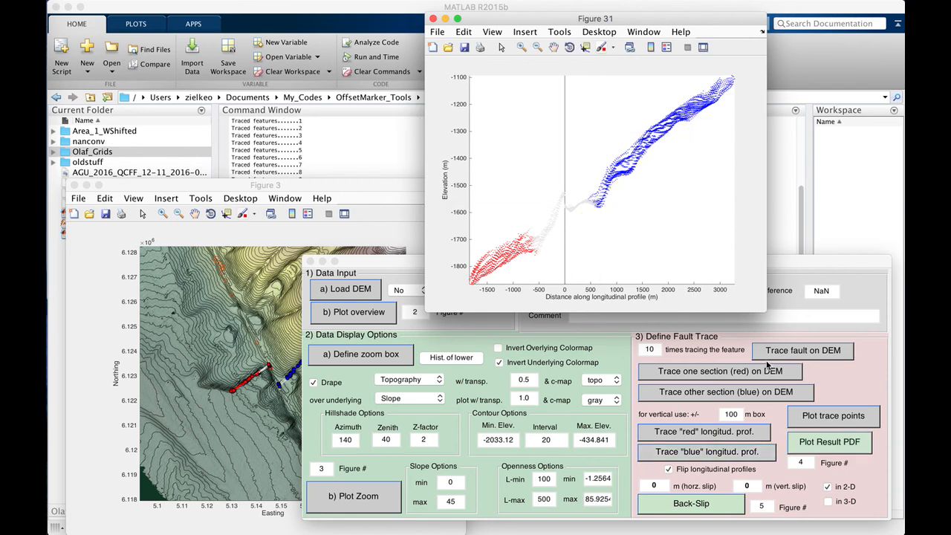
# Plot the result PDFs and arrange the vertical and horizontal displacement histograms side by side
pyautogui.click(830, 444)
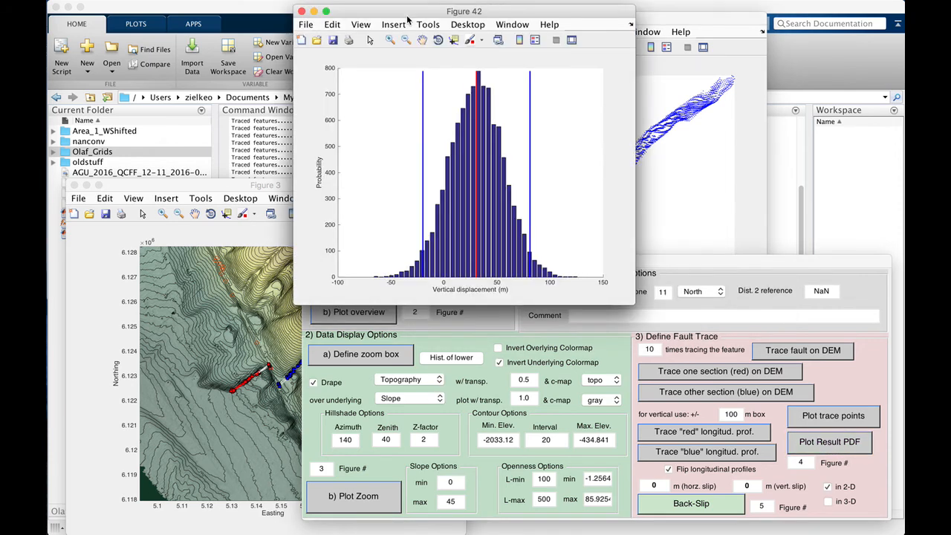
pyautogui.moveTo(233, 152); pyautogui.dragTo(211, 144)
pyautogui.moveTo(466, 14); pyautogui.dragTo(622, 152)
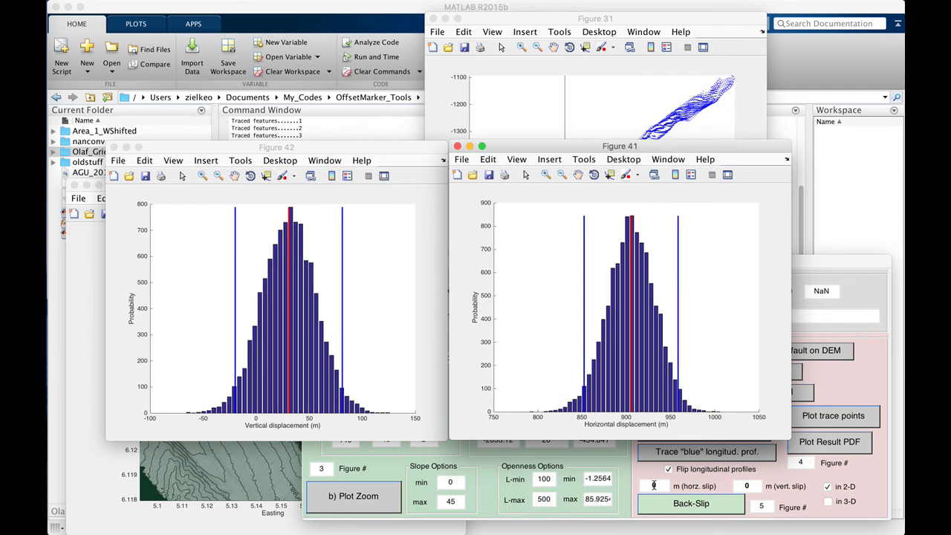
# Mark the horizontal displacement histogram's peak with a data tip and set the horizontal back-slip to 900 m
pyautogui.click(609, 174)
pyautogui.click(630, 216)
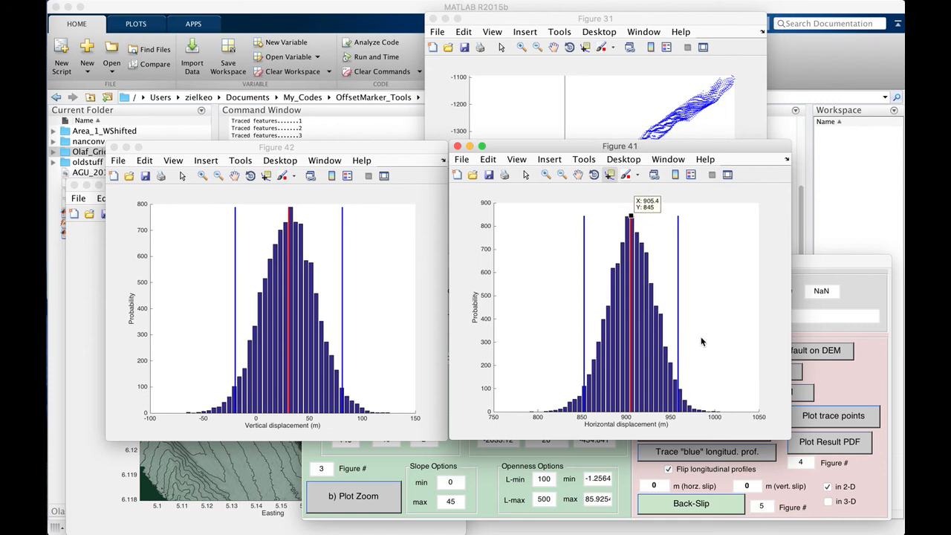
pyautogui.click(650, 485)
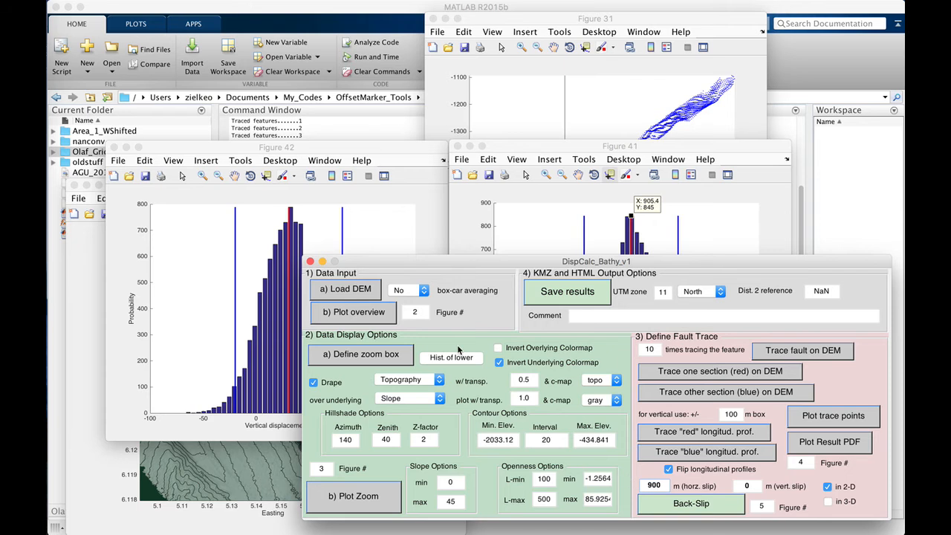
# Mark the vertical displacement histogram's peak with a data tip and set the vertical back-slip to 30 m
pyautogui.click(284, 148)
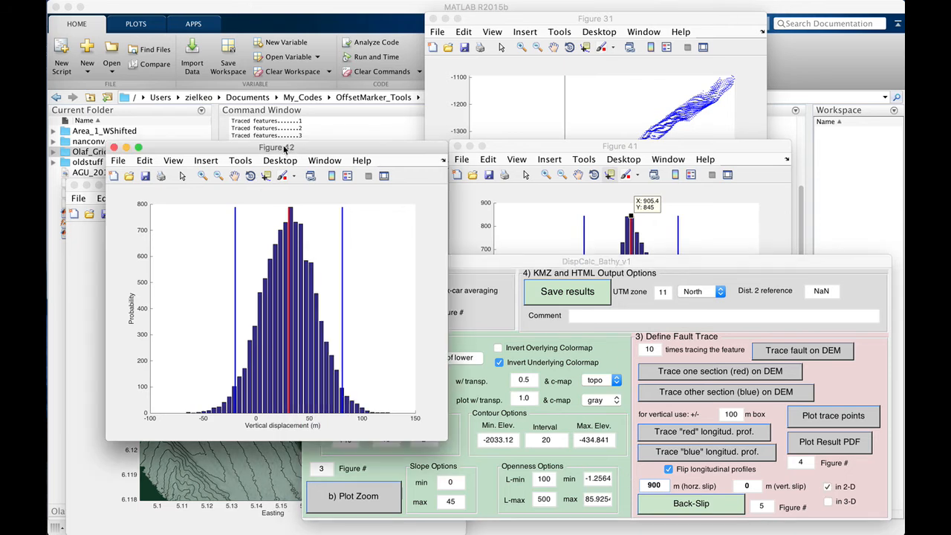
pyautogui.click(289, 209)
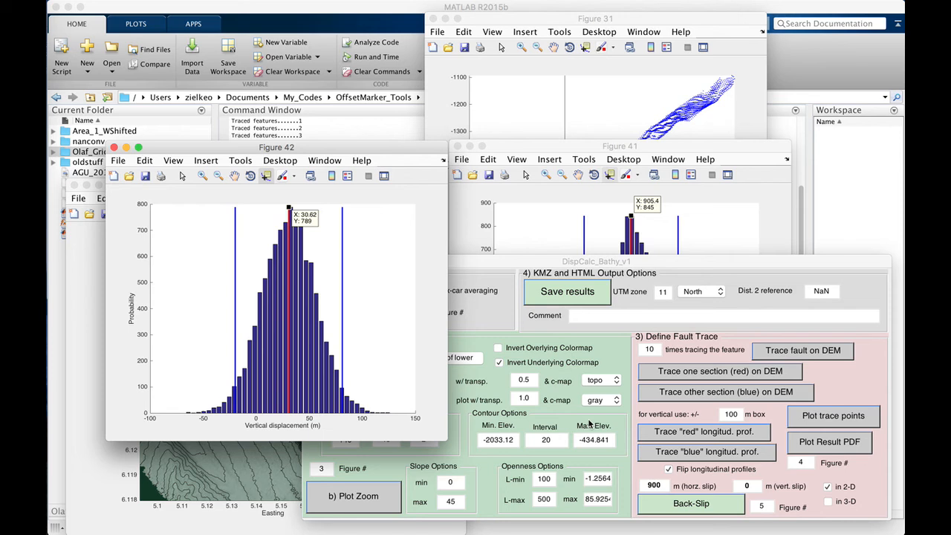
pyautogui.click(778, 478)
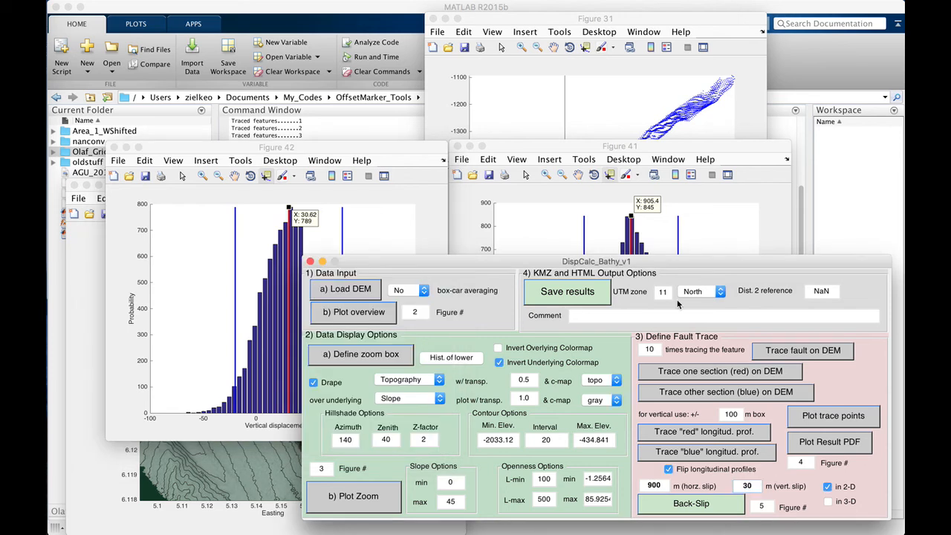
# Run the 2-D back-slip and move the resulting longitudinal profile figure clear of the back-slipped map
pyautogui.moveTo(667, 261); pyautogui.dragTo(672, 243)
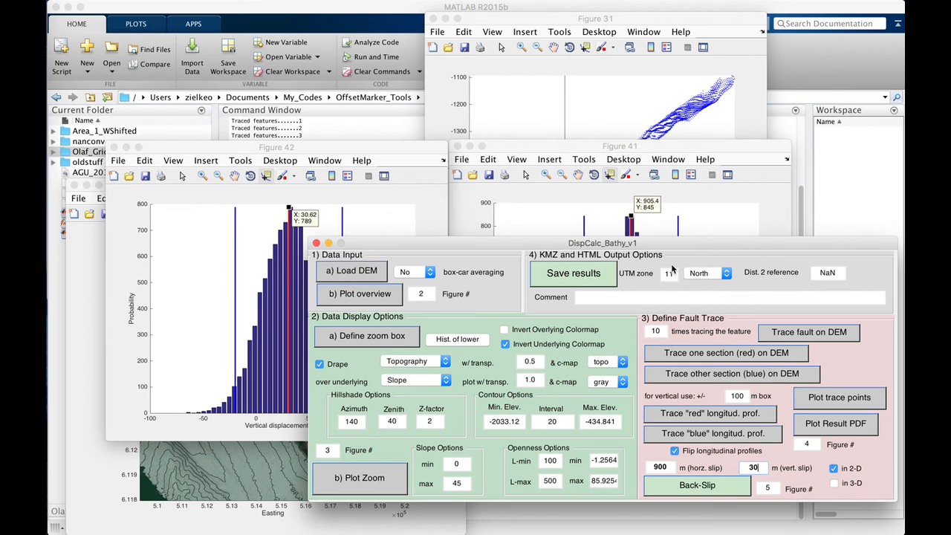
pyautogui.click(713, 486)
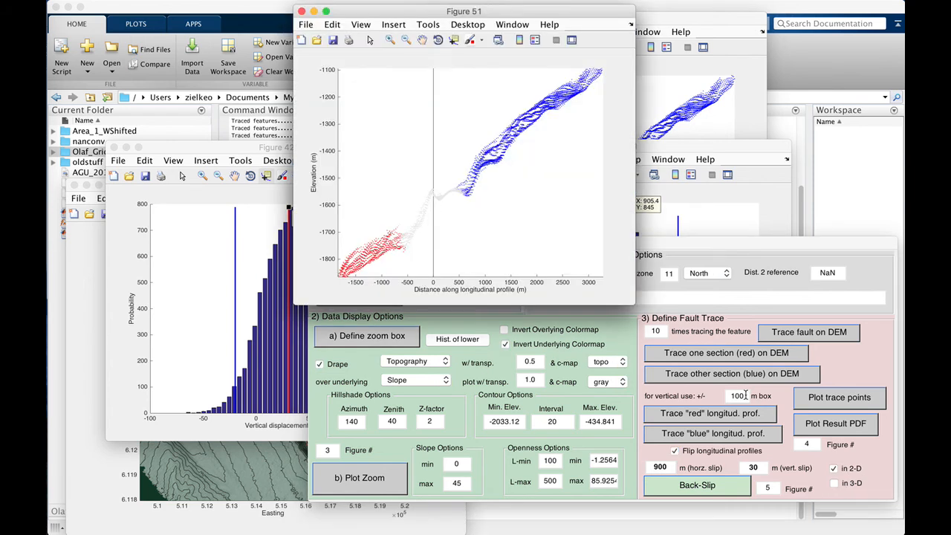
pyautogui.moveTo(532, 39); pyautogui.dragTo(614, 44)
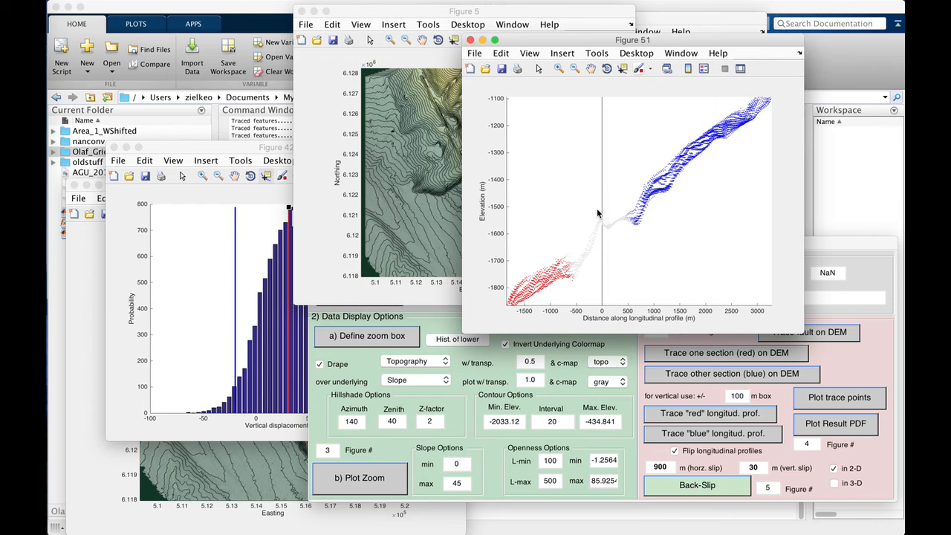
# Draw a temporary straight line through the red and blue back-slipped profile points to compare their alignment, and remove it
pyautogui.click(559, 58)
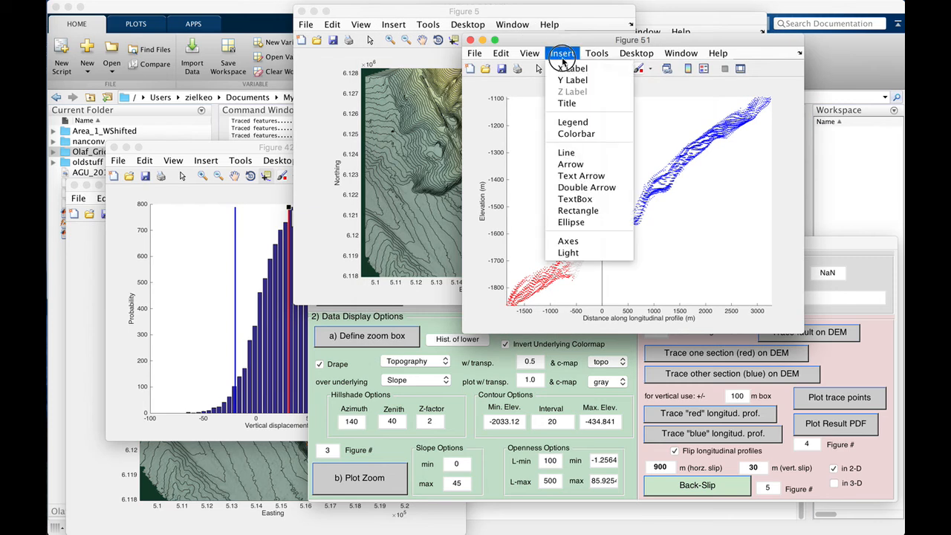
pyautogui.click(569, 150)
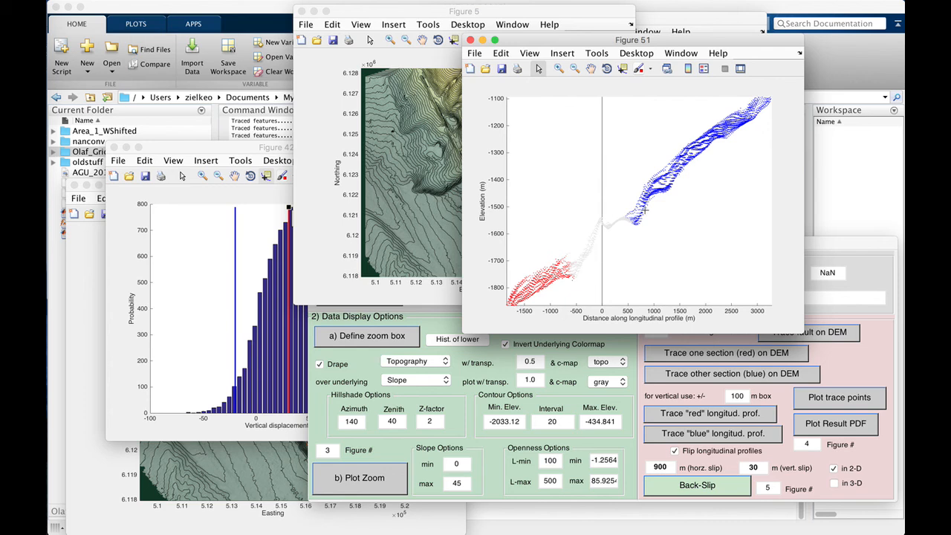
pyautogui.moveTo(713, 141)
pyautogui.mouseDown()
pyautogui.moveTo(636, 251)
pyautogui.moveTo(557, 297)
pyautogui.moveTo(520, 304)
pyautogui.mouseUp()
pyautogui.moveTo(715, 140); pyautogui.dragTo(750, 113)
pyautogui.moveTo(601, 238)
pyautogui.mouseDown()
pyautogui.moveTo(616, 239)
pyautogui.moveTo(607, 237)
pyautogui.mouseUp()
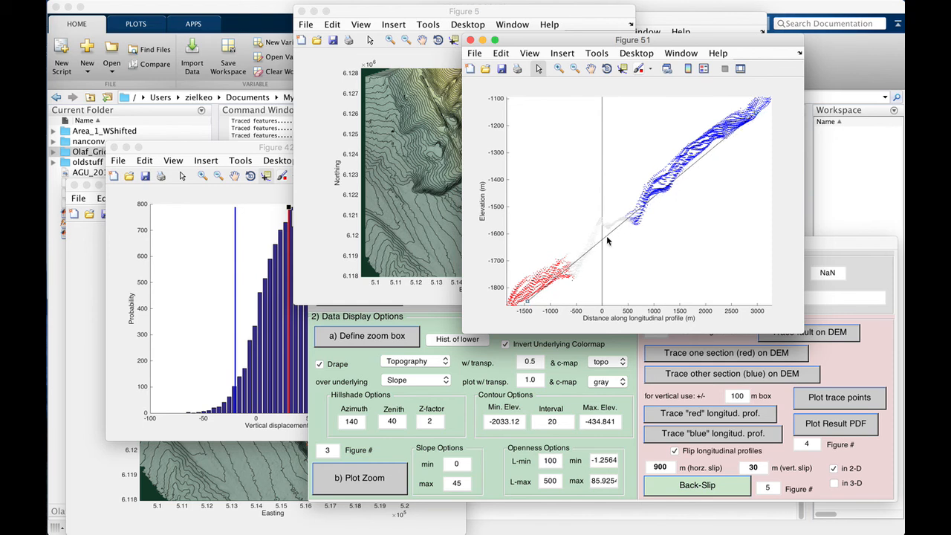
pyautogui.click(735, 147)
# Switch the back-slip output from 2-D to 3-D, rerun it, and bring the back-slipped map figure to the front
pyautogui.moveTo(524, 40); pyautogui.dragTo(583, 85)
pyautogui.click(444, 12)
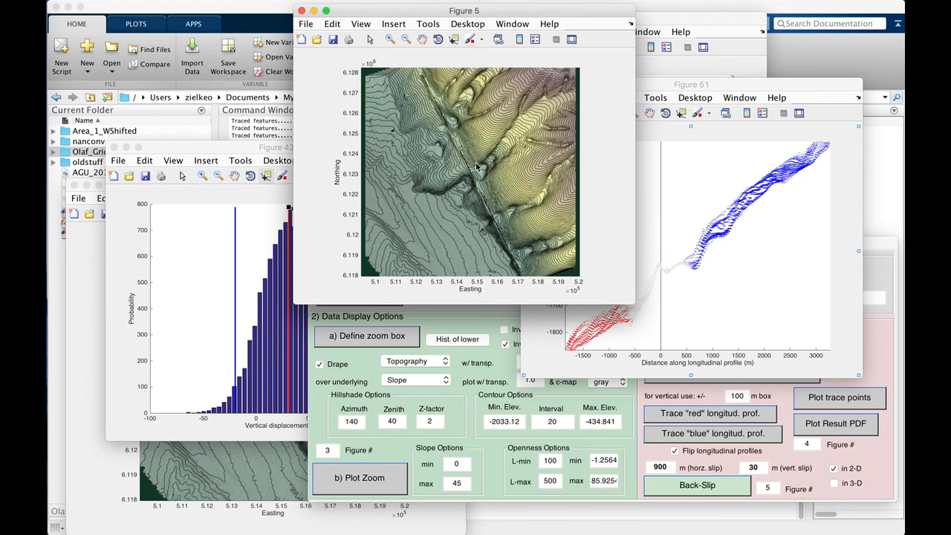
pyautogui.click(833, 483)
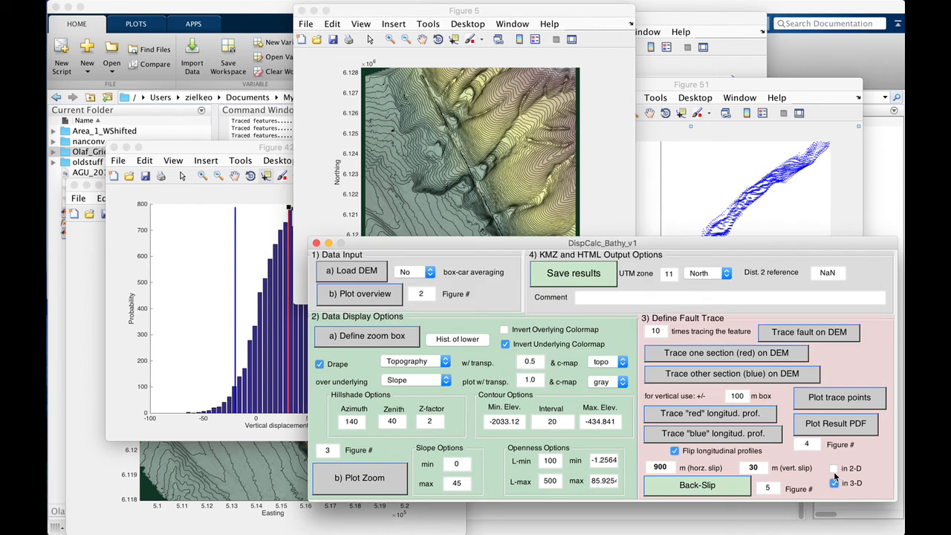
pyautogui.click(682, 489)
pyautogui.click(508, 85)
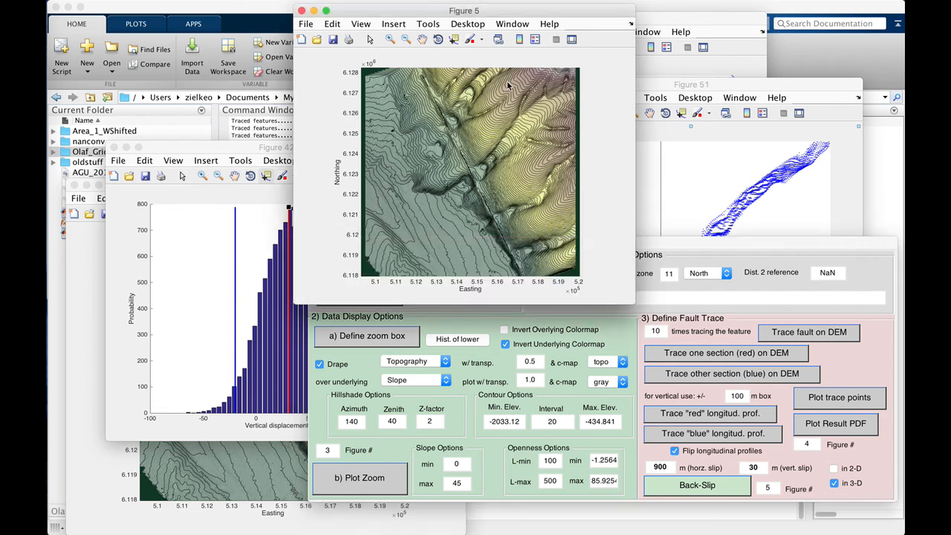
pyautogui.click(399, 13)
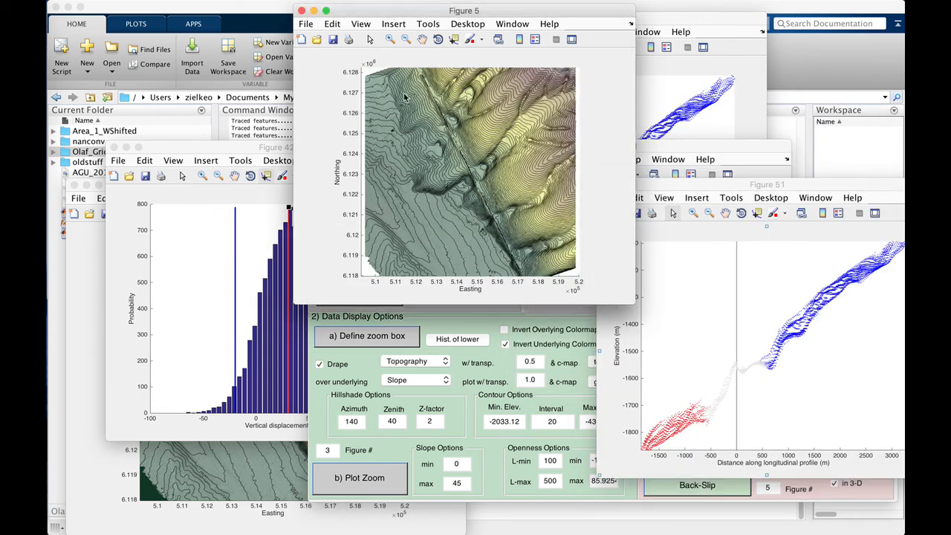
# Enlarge the back-slipped 3-D map, orbit it to examine the relief along the fault, and reset it to the original view
pyautogui.click(438, 39)
pyautogui.moveTo(479, 249); pyautogui.dragTo(108, 473)
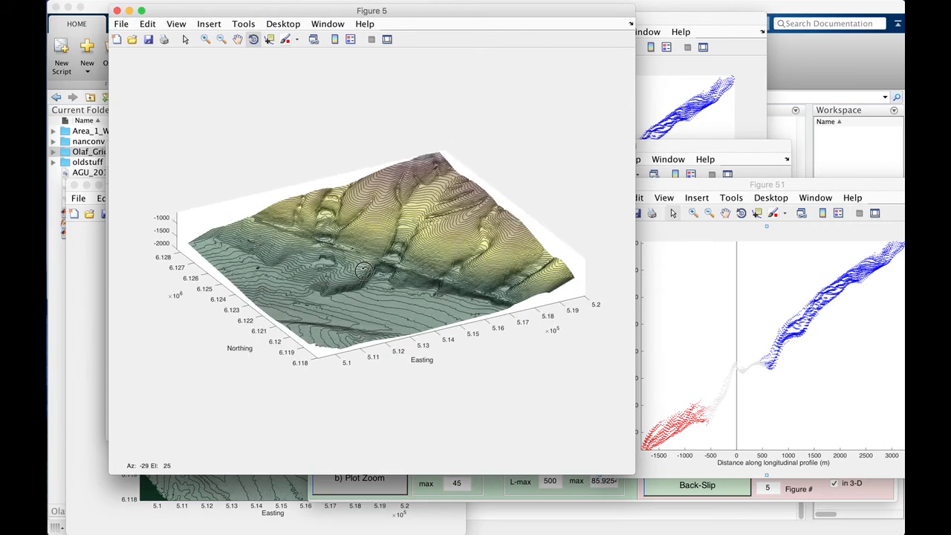
pyautogui.moveTo(364, 270); pyautogui.dragTo(375, 321)
pyautogui.moveTo(392, 263); pyautogui.dragTo(387, 272)
pyautogui.rightClick(391, 267)
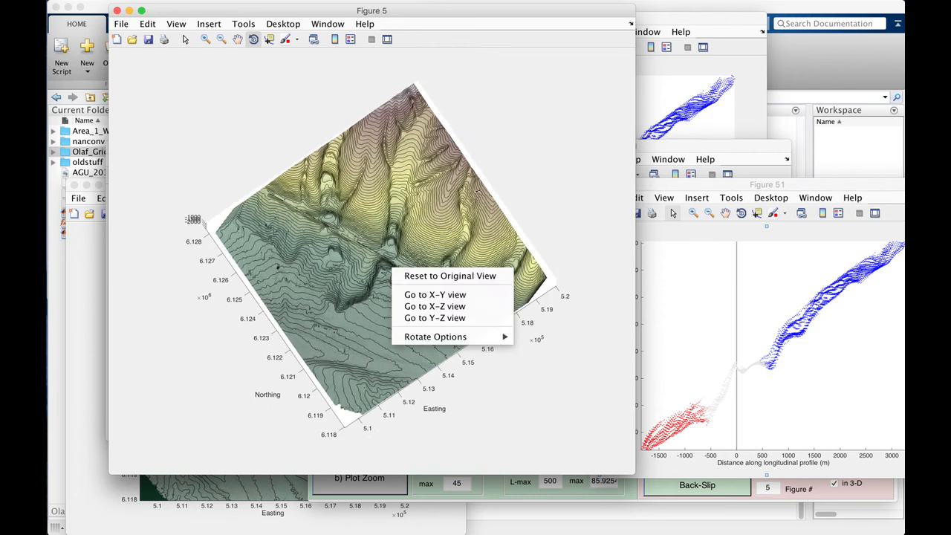
pyautogui.click(419, 275)
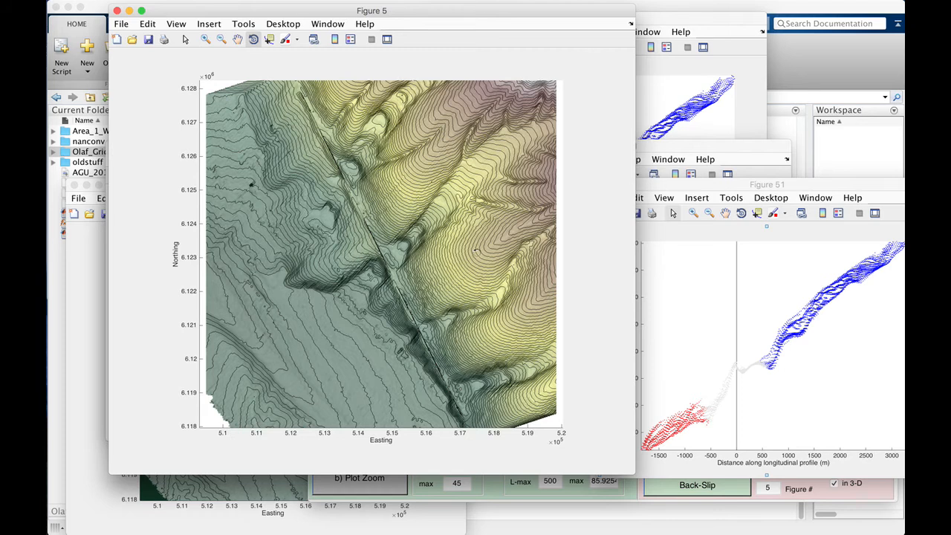
# Set the UTM zone to 8, leave the comment empty, and save the results under the common file name OffsetExample
pyautogui.click(578, 491)
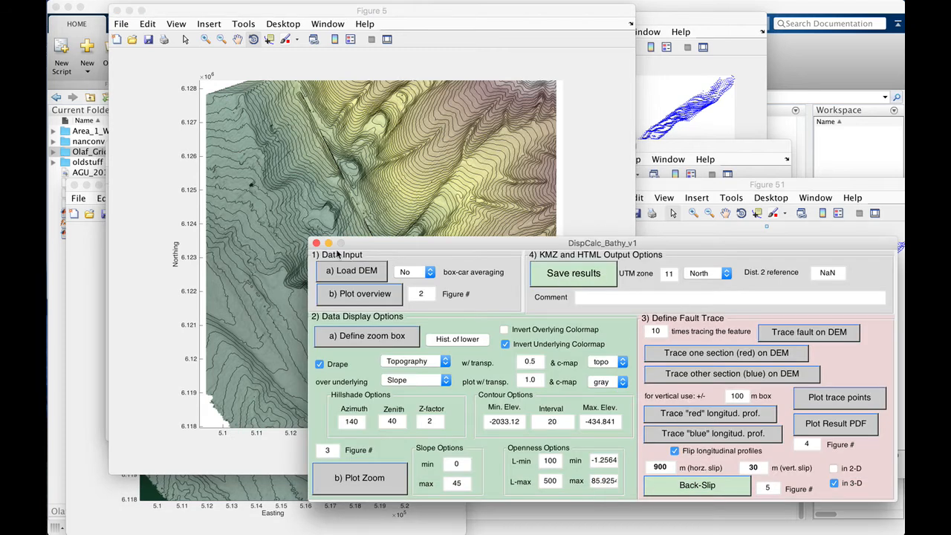
pyautogui.click(699, 275)
pyautogui.write('8')
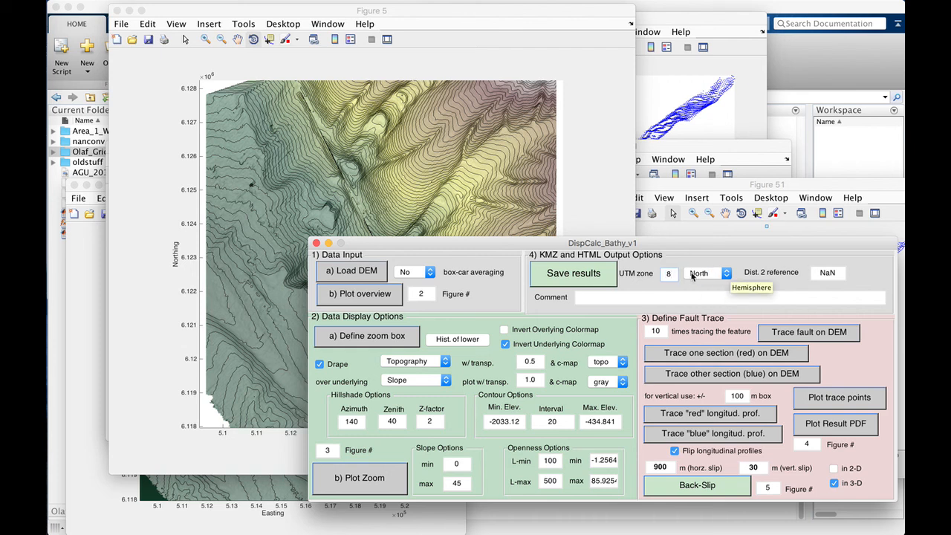
pyautogui.click(593, 300)
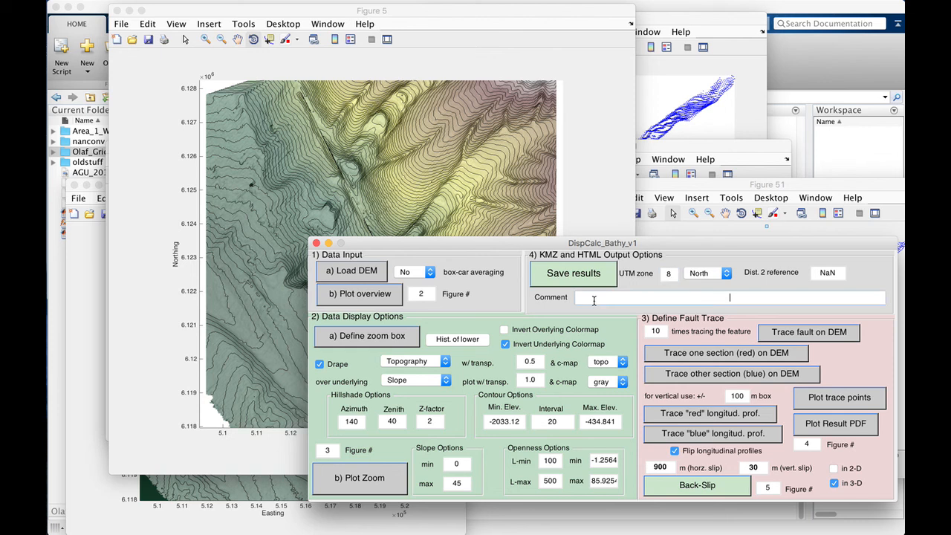
pyautogui.click(560, 274)
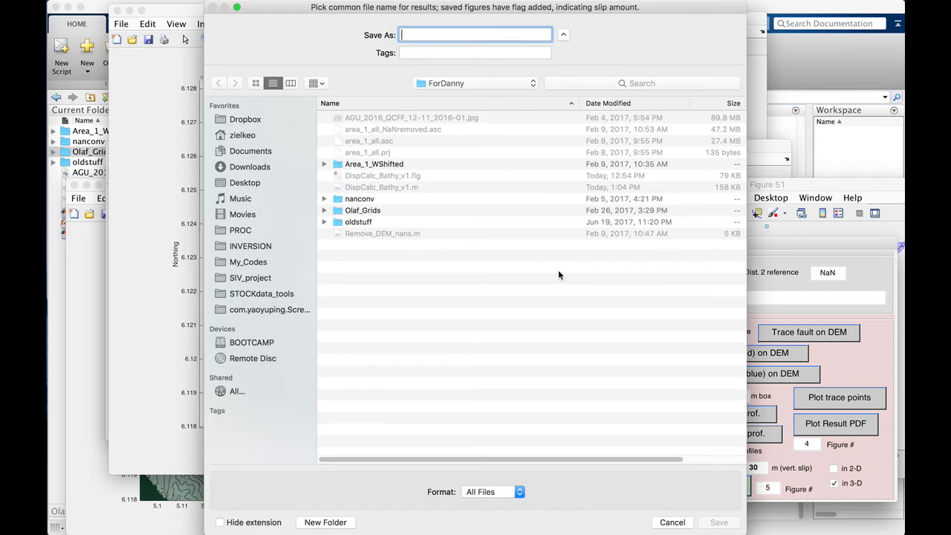
pyautogui.write('OffsetExample')
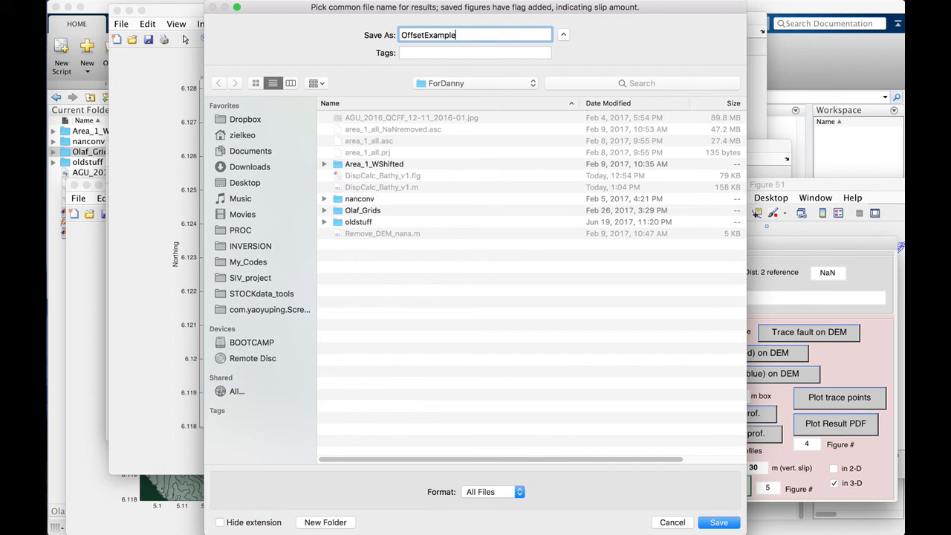
pyautogui.click(717, 522)
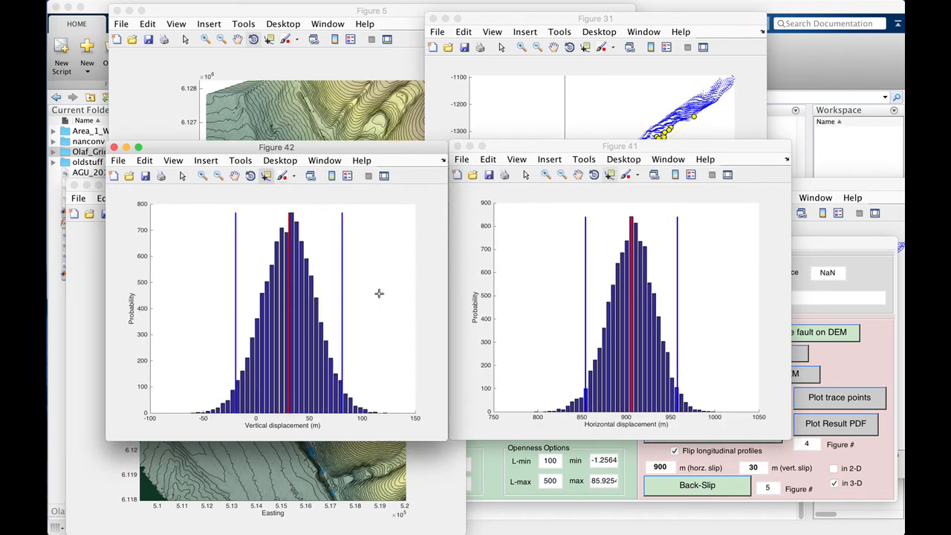
# Check the saving progress in MATLAB's main window and clear the Command Window with clc
pyautogui.click(820, 78)
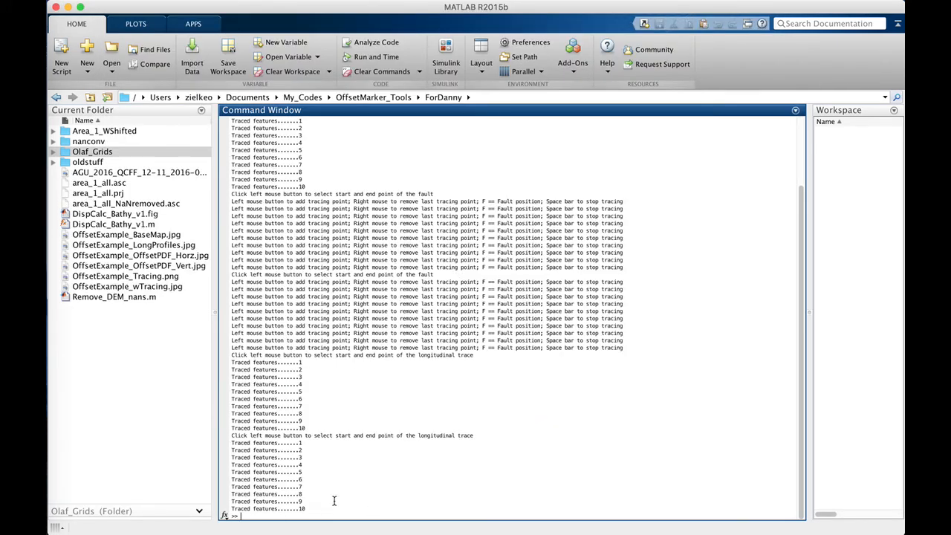
pyautogui.press('super+grave')
pyautogui.press('super+grave')
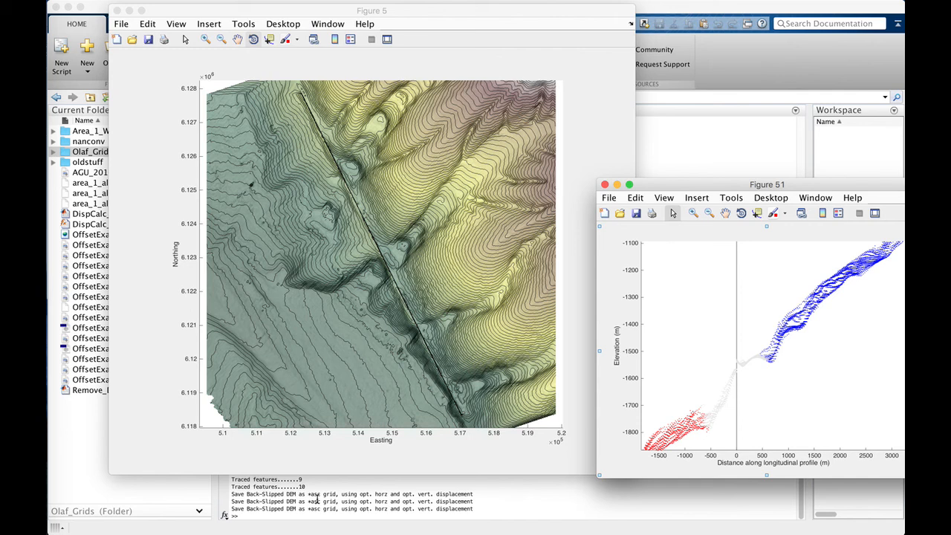
pyautogui.click(301, 514)
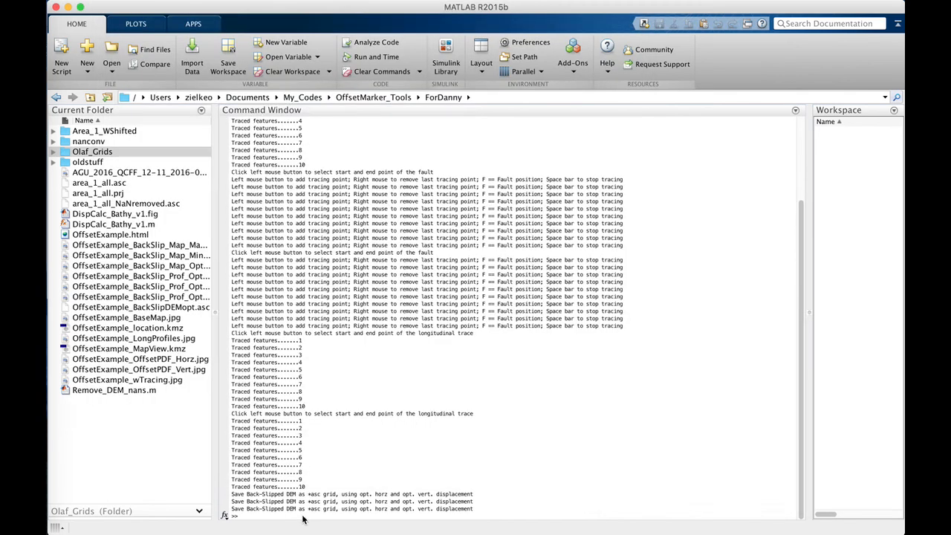
pyautogui.write('clc')
pyautogui.press('Return')
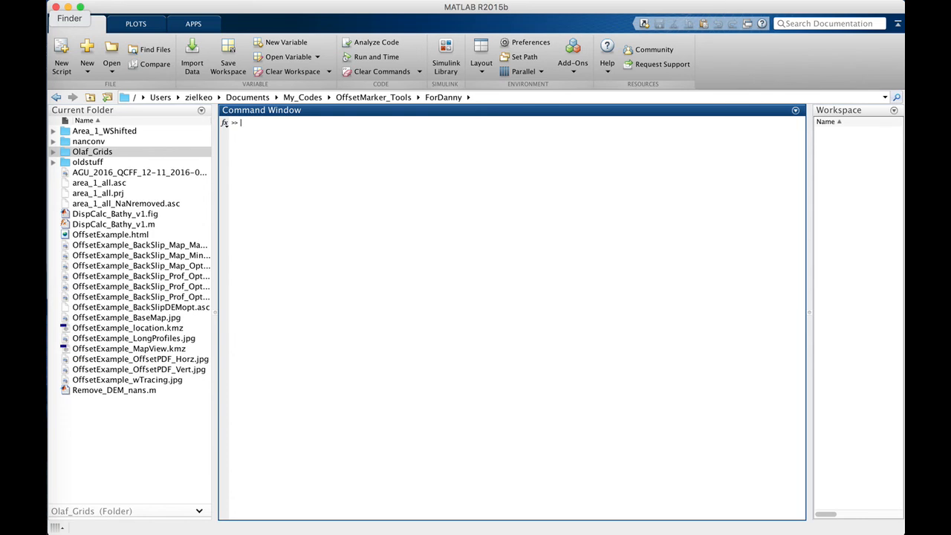
# Switch to Finder, open the saved results' folder under Documents/My_Codes/OffsetMarker_Tools, and enlarge the window to show full file names
pyautogui.click(37, 18)
pyautogui.click(387, 147)
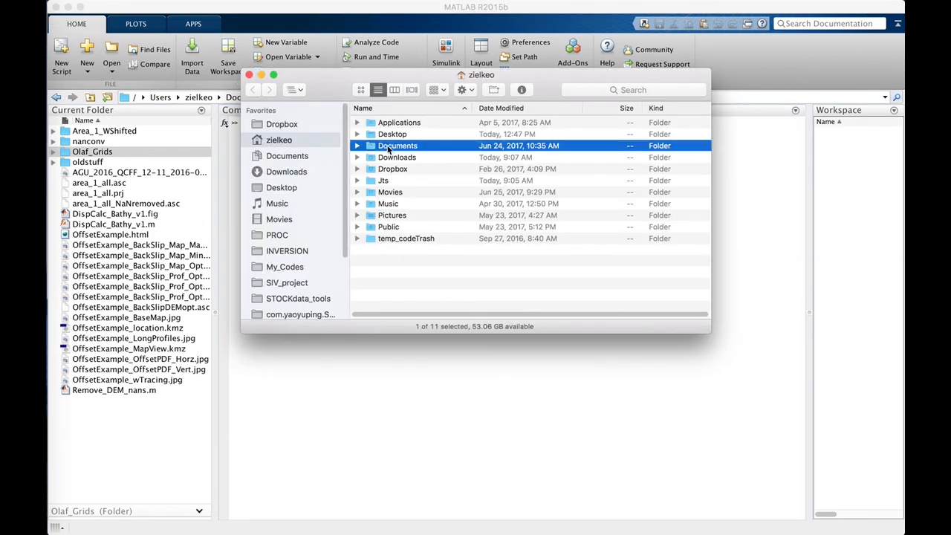
pyautogui.doubleClick(387, 147)
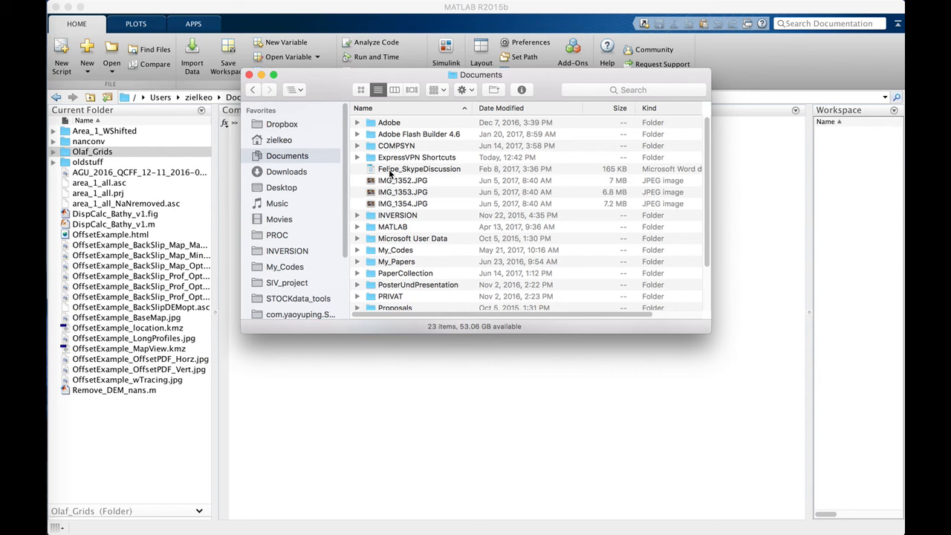
pyautogui.doubleClick(388, 250)
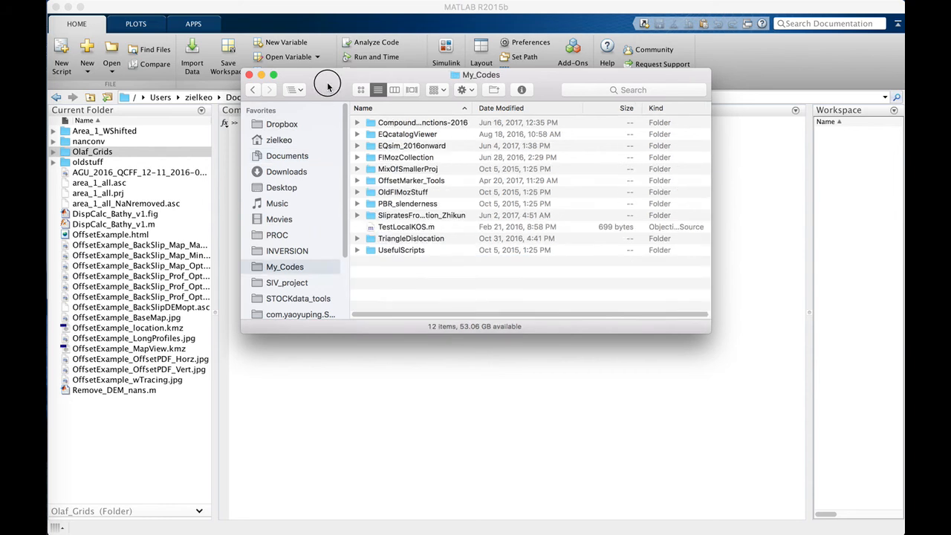
pyautogui.moveTo(328, 86); pyautogui.dragTo(294, 141)
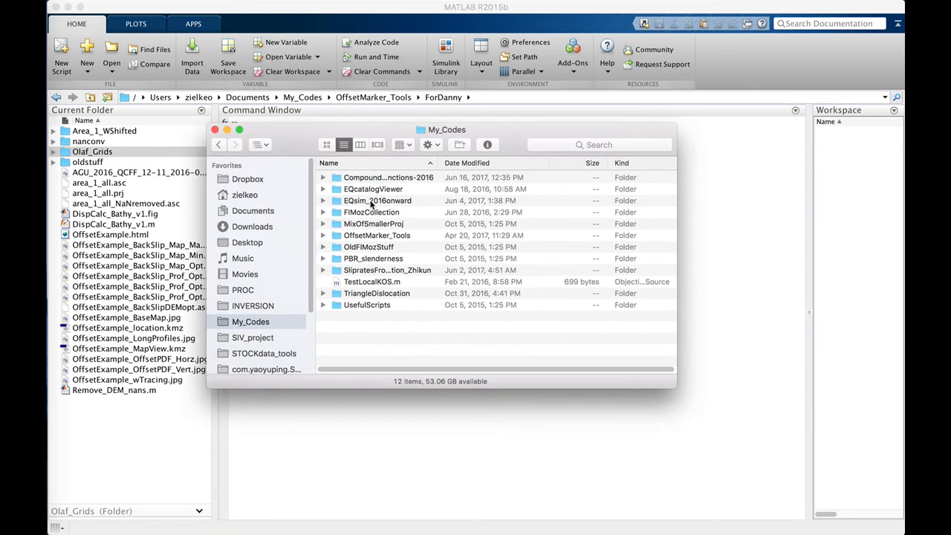
pyautogui.doubleClick(376, 234)
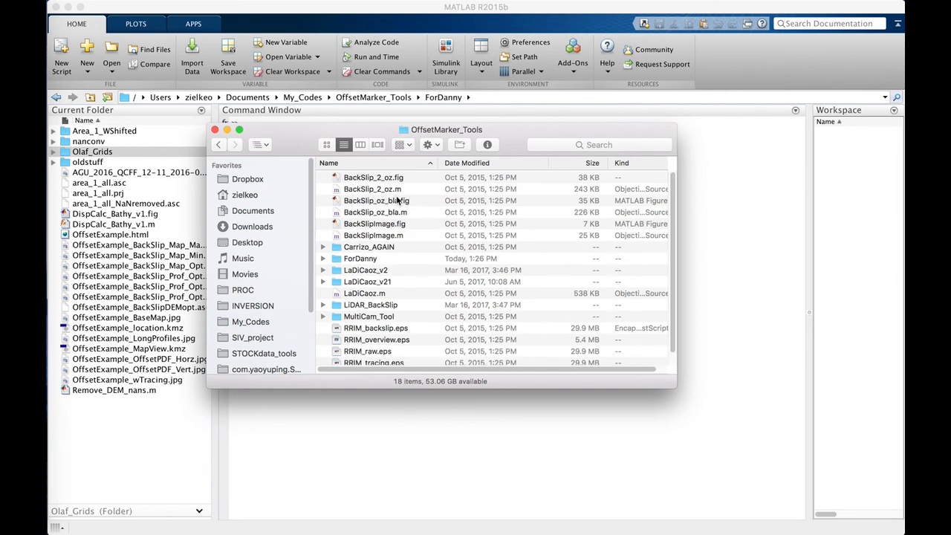
pyautogui.click(357, 260)
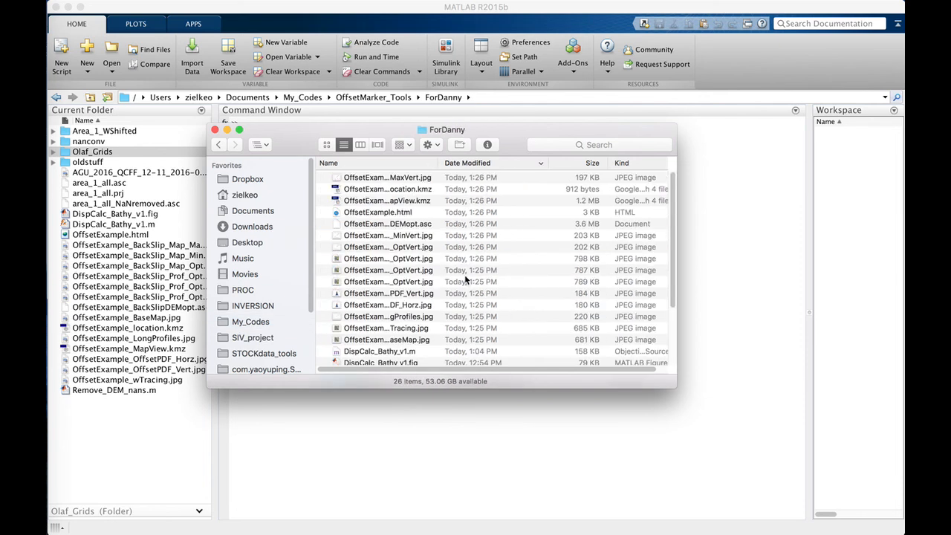
pyautogui.moveTo(678, 125); pyautogui.dragTo(794, 8)
# Examine the saved OffsetExample files by selecting them from OffsetExample_BackSlip_Prof_OptHorz_MaxVert.jpg through OffsetExample_BaseMap.jpg, and clear the selection
pyautogui.click(355, 65)
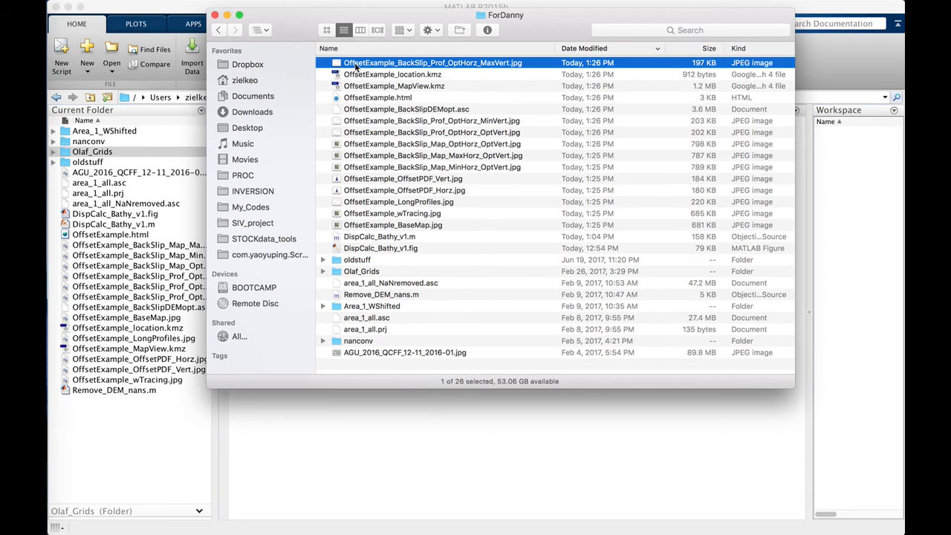
pyautogui.keyDown('shift'); pyautogui.click(358, 226); pyautogui.keyUp('shift')
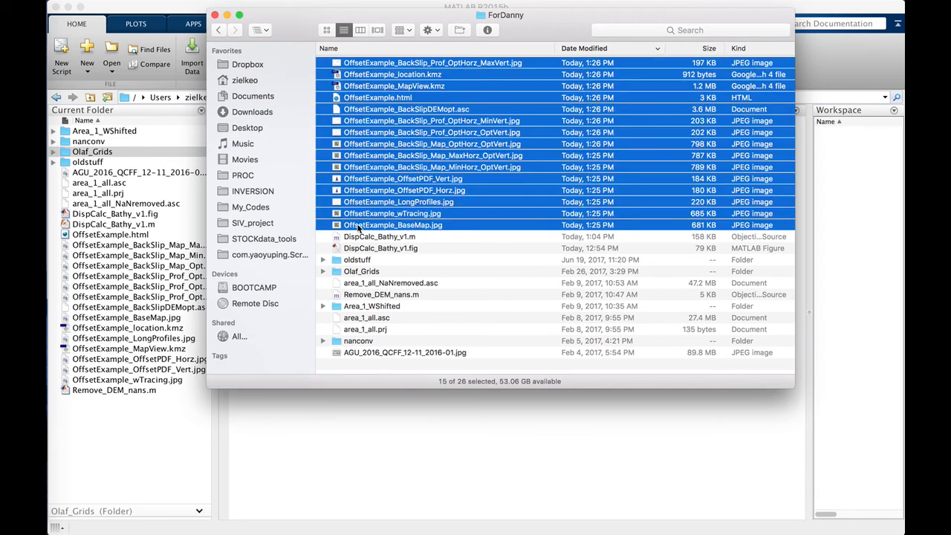
pyautogui.click(364, 361)
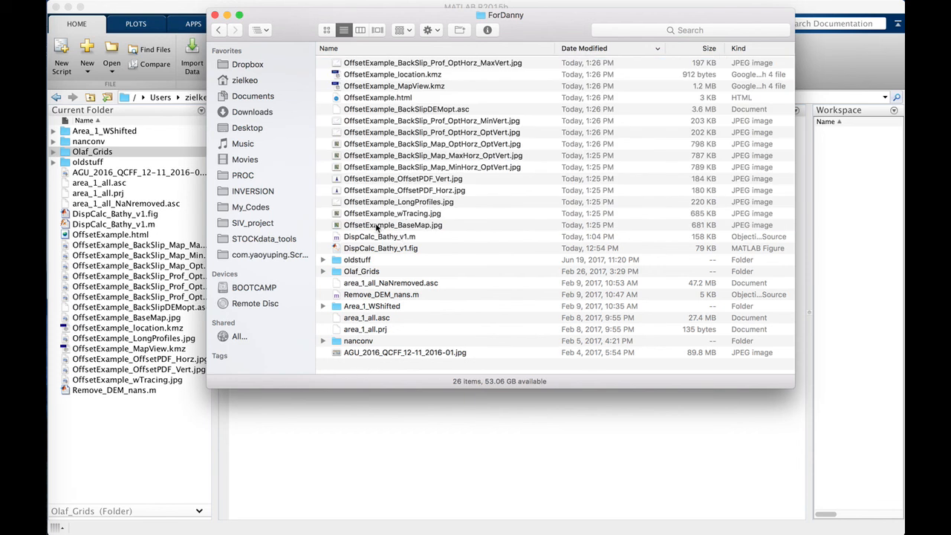
# Open the saved OffsetExample.html report in the browser, then move and enlarge its window to show more of the page
pyautogui.click(353, 102)
pyautogui.doubleClick(353, 102)
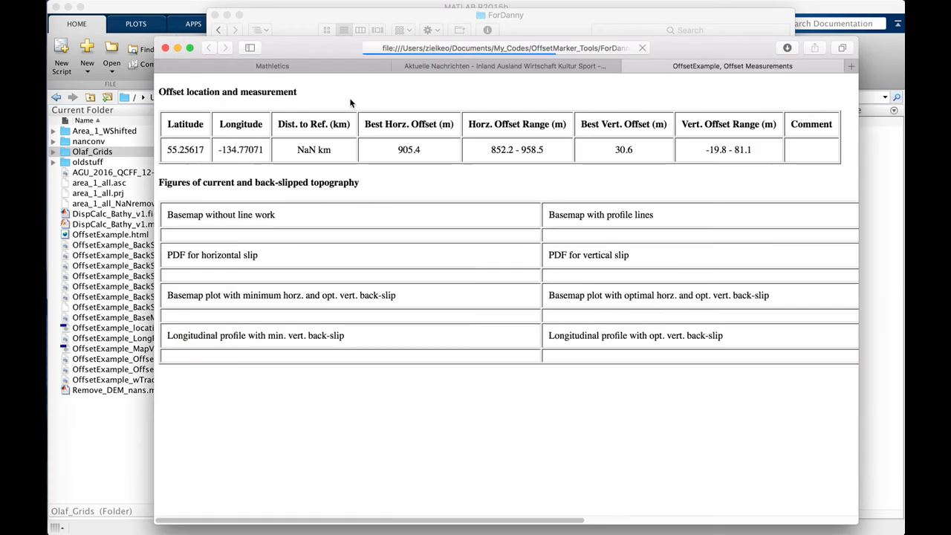
pyautogui.moveTo(341, 52); pyautogui.dragTo(269, 16)
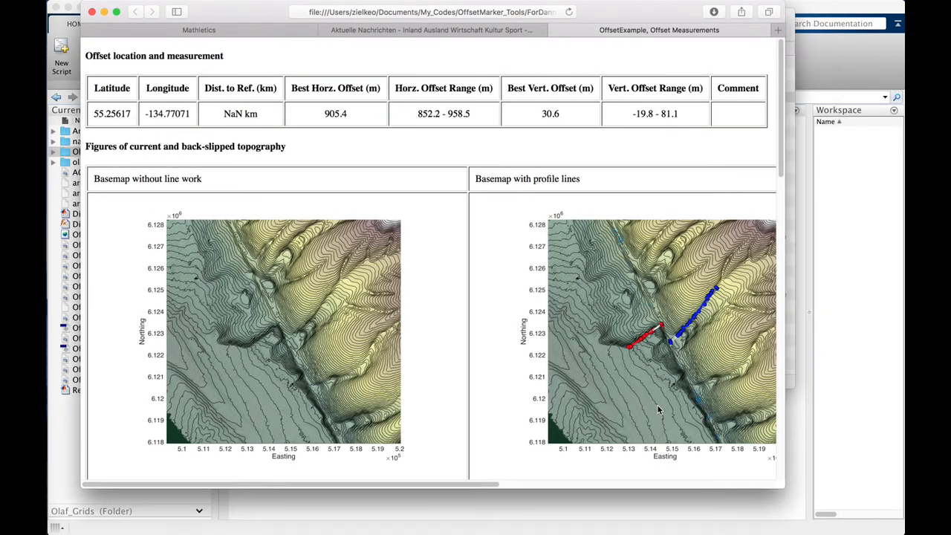
pyautogui.moveTo(782, 491); pyautogui.dragTo(903, 499)
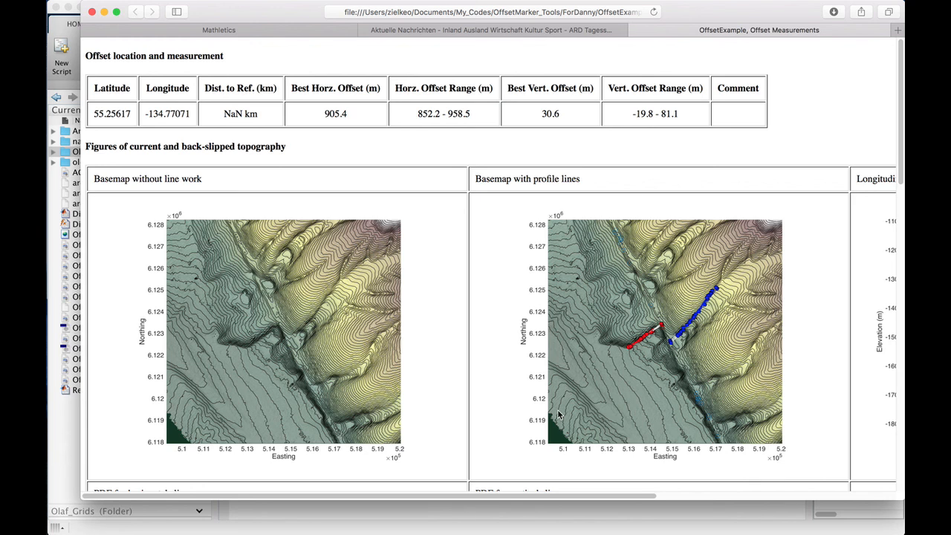
# Examine the report's offset table, basemaps, longitudinal profiles, slip PDFs and back-slip figures across the full page
pyautogui.moveTo(514, 498)
pyautogui.mouseDown()
pyautogui.moveTo(530, 497)
pyautogui.moveTo(513, 498)
pyautogui.mouseUp()
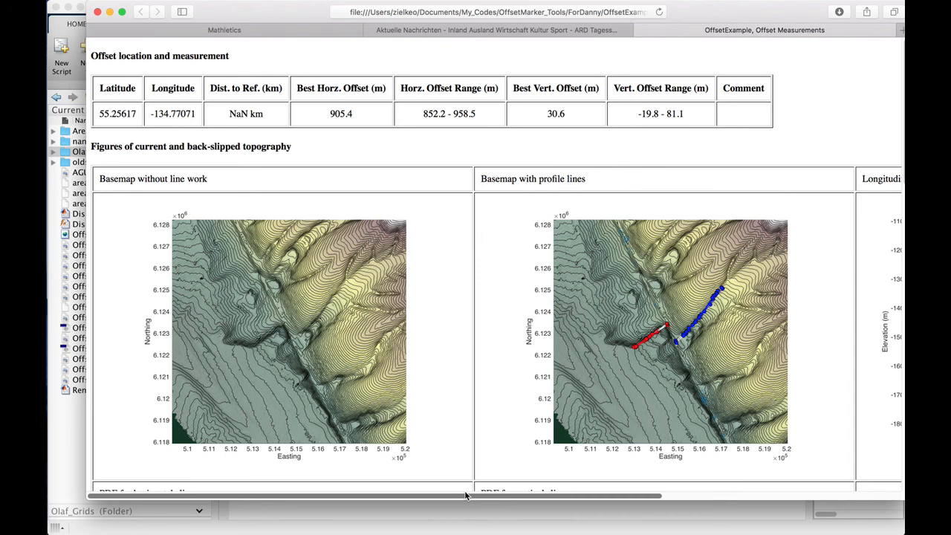
pyautogui.moveTo(471, 496); pyautogui.dragTo(662, 484)
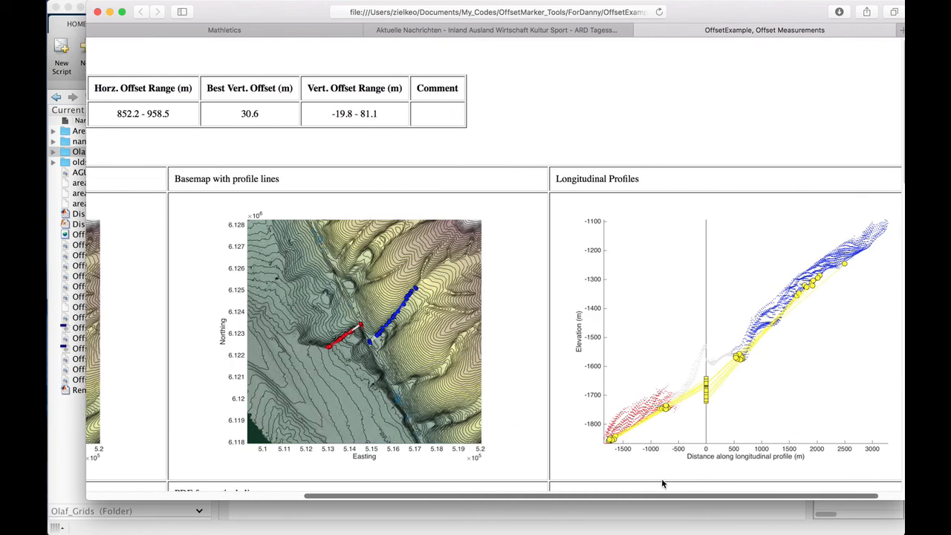
pyautogui.scroll(-5, 517, 357)
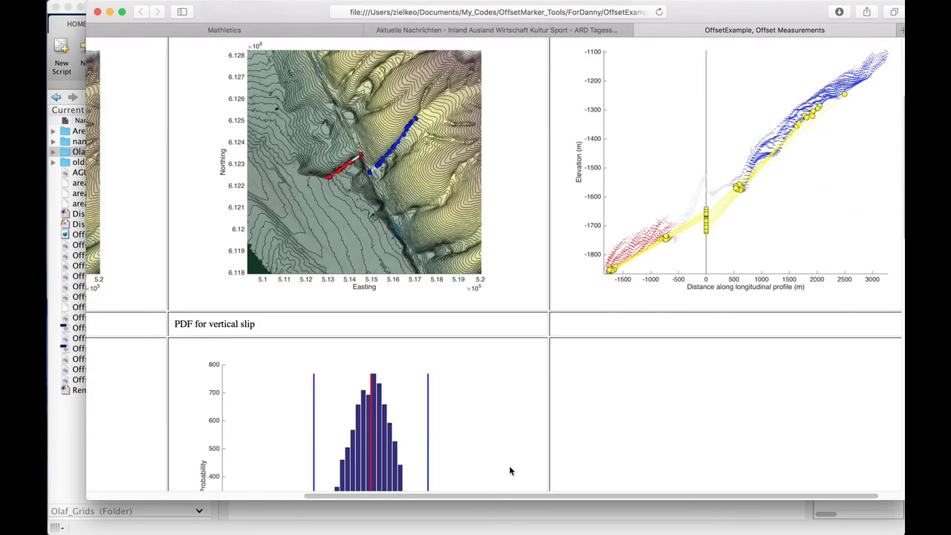
pyautogui.moveTo(502, 495); pyautogui.dragTo(255, 496)
pyautogui.scroll(-6, 342, 465)
pyautogui.scroll(-5, 341, 466)
pyautogui.hscroll(4, 418, 378)
pyautogui.scroll(-9, 418, 381)
pyautogui.scroll(10, 270, 395)
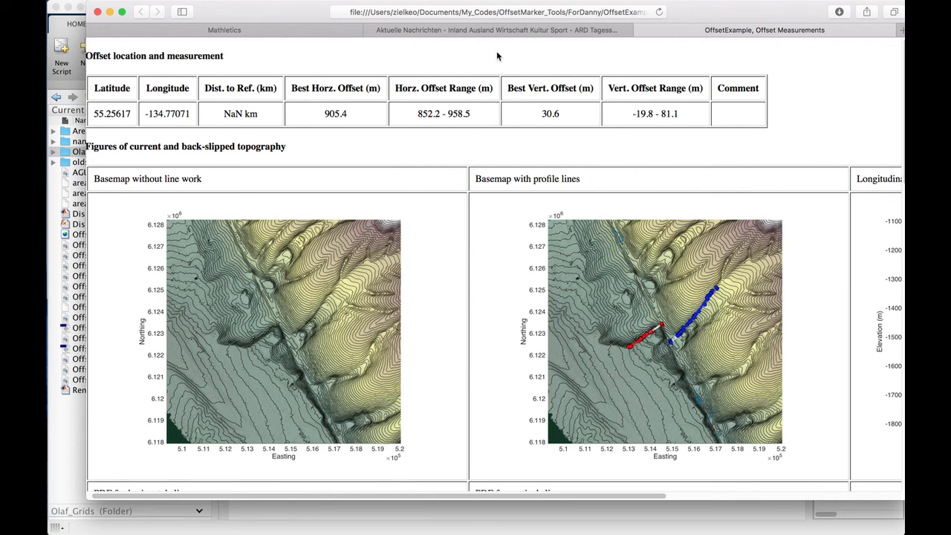
# Minimize the report window and select OffsetExample_BackSlipDEMopt.asc in the ForDanny folder in Finder
pyautogui.click(109, 12)
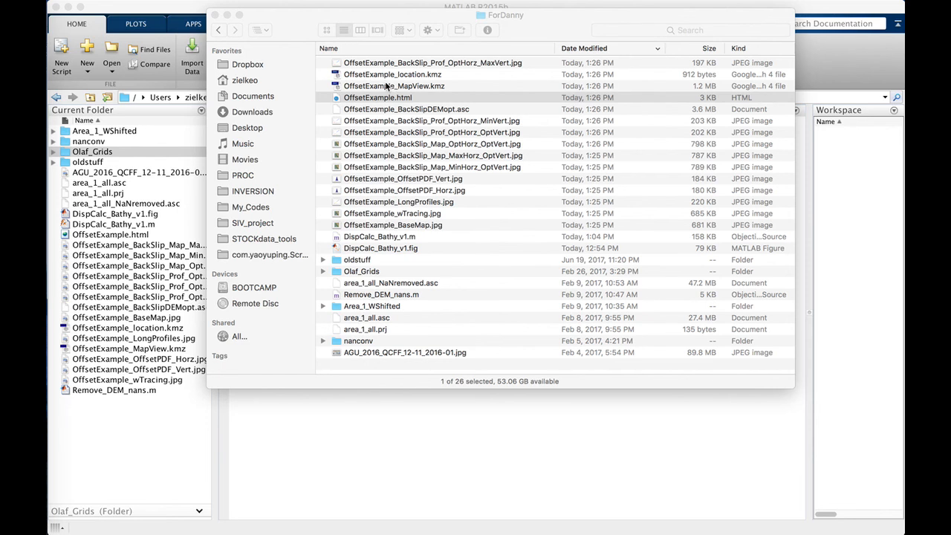
pyautogui.click(383, 111)
pyautogui.click(386, 110)
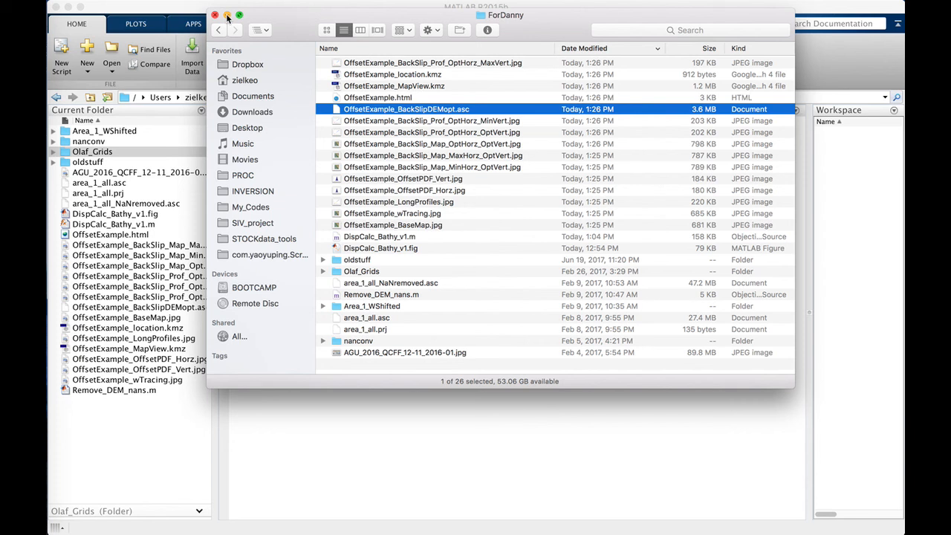
# Switch to DispCalc_Bathy_v1, define a smaller zoom box inside the southeast part of the existing one in Figure 2, and move the control window clear
pyautogui.hotkey('ctrl', 'Up')
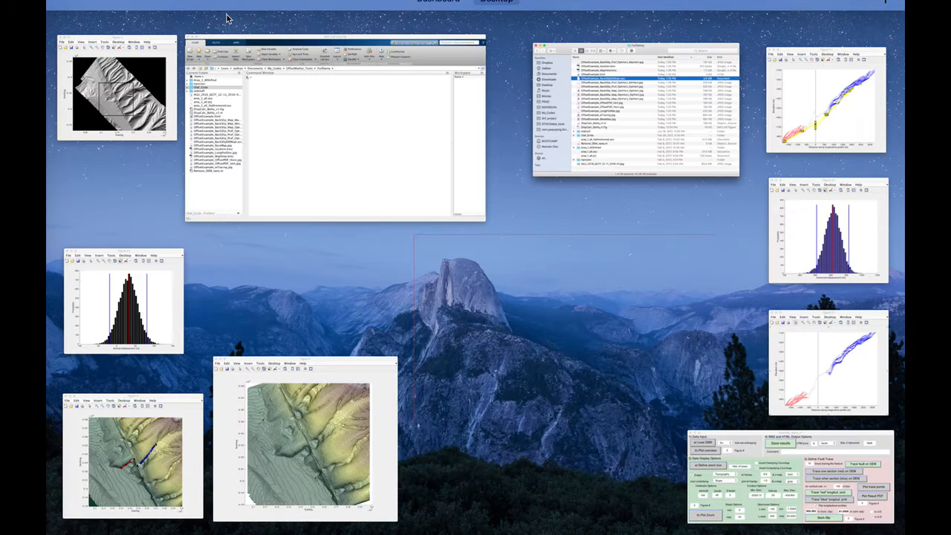
pyautogui.click(755, 453)
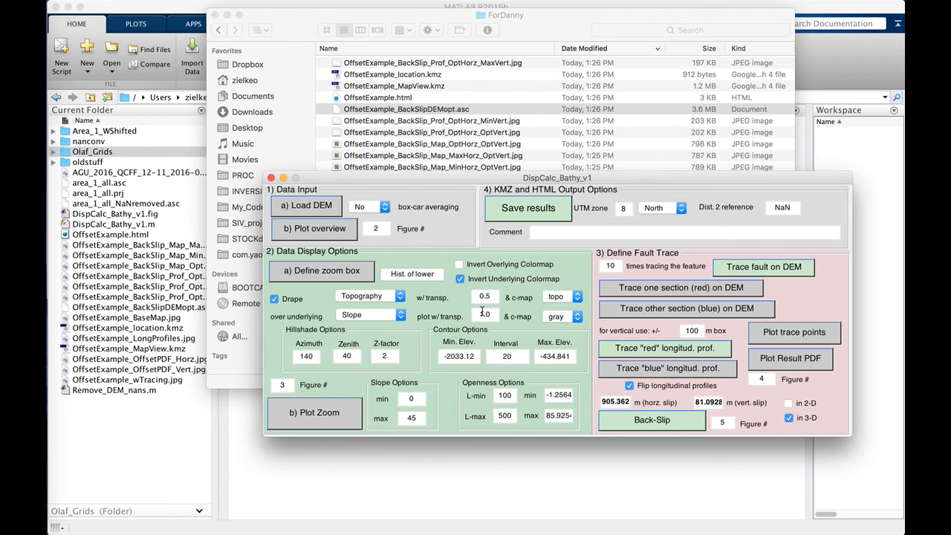
pyautogui.click(327, 273)
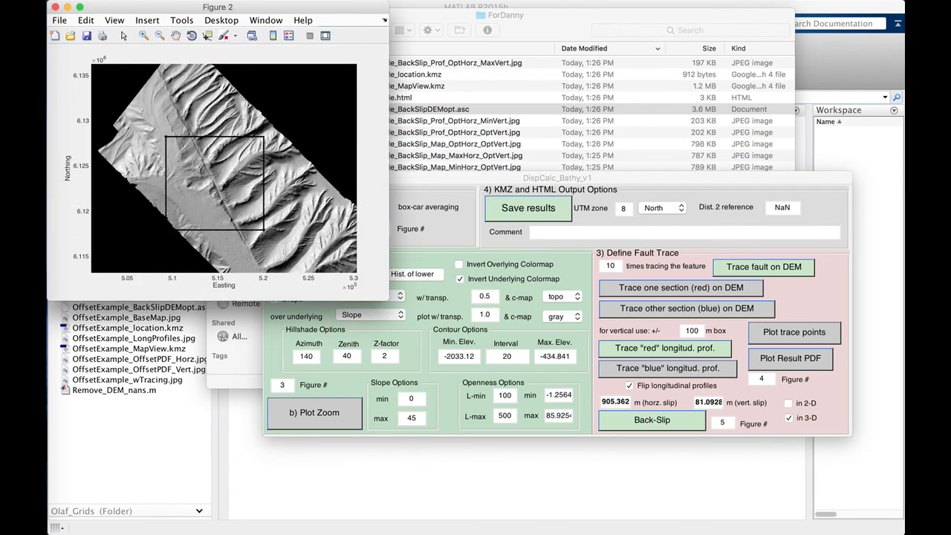
pyautogui.moveTo(198, 181); pyautogui.dragTo(260, 225)
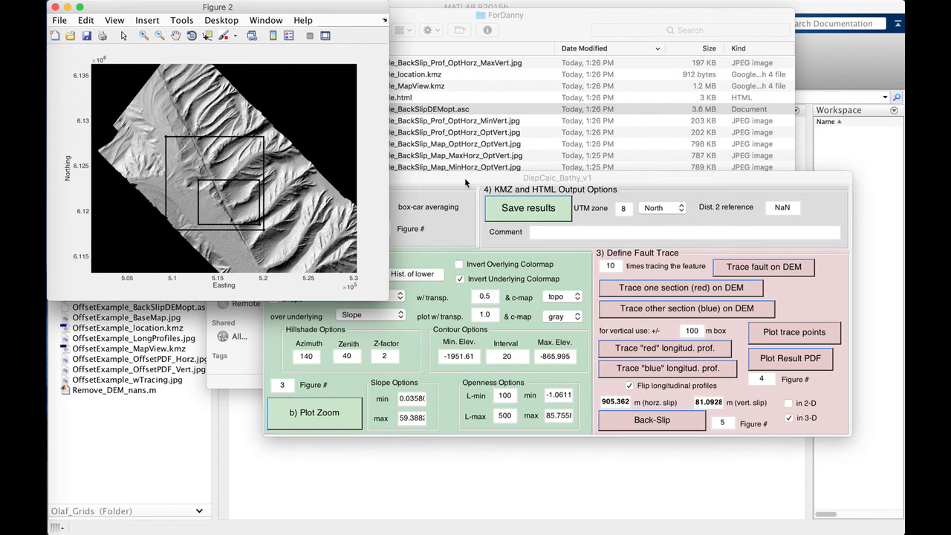
pyautogui.moveTo(464, 178); pyautogui.dragTo(510, 255)
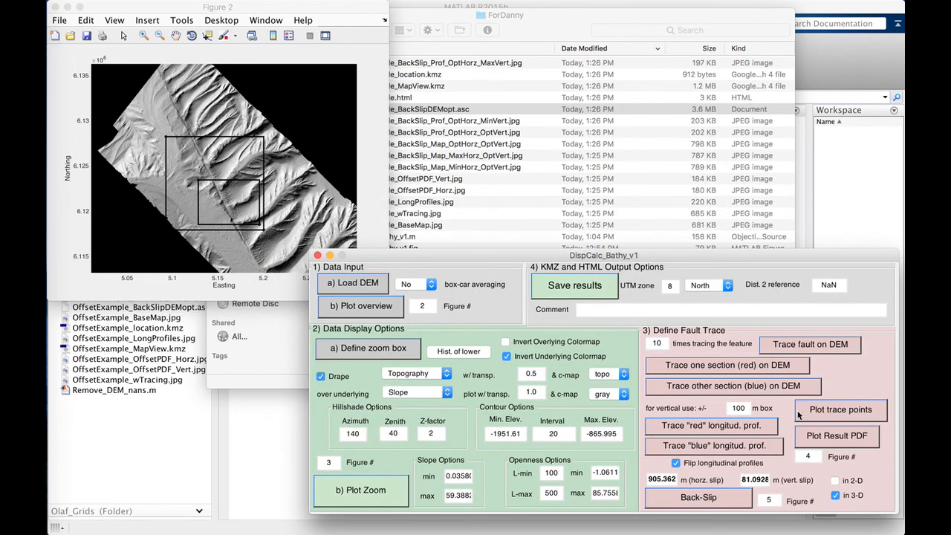